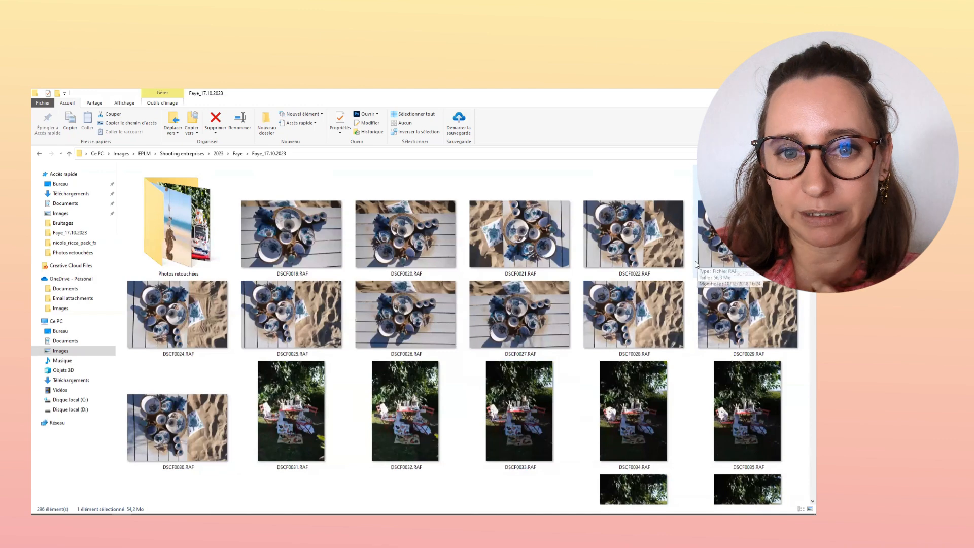
Look through all the RAW photos in the shoot folder, from the first images to the last and back.
{"action": "scroll", "coordinate": [635, 333], "scroll_direction": "down", "scroll_amount": 10}
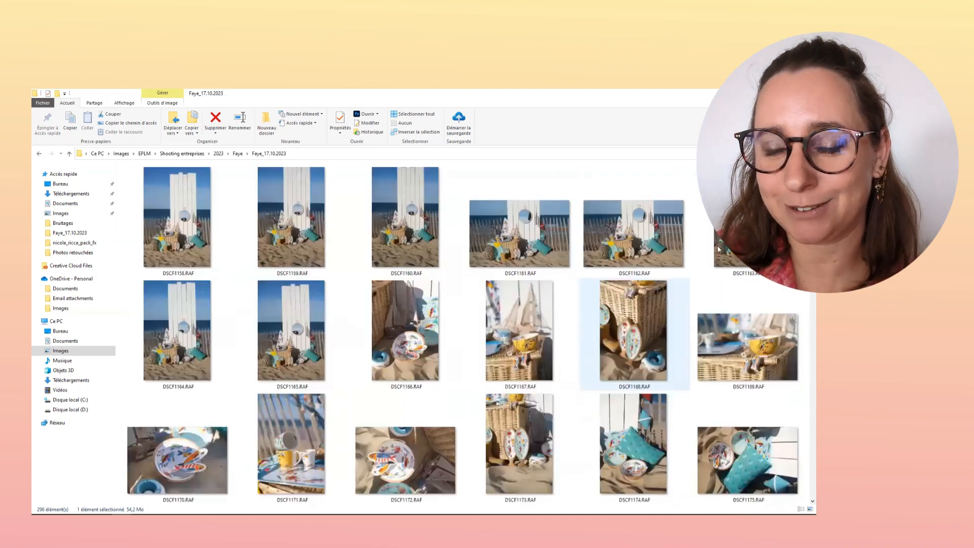
{"action": "scroll", "coordinate": [430, 255], "scroll_direction": "down", "scroll_amount": 8}
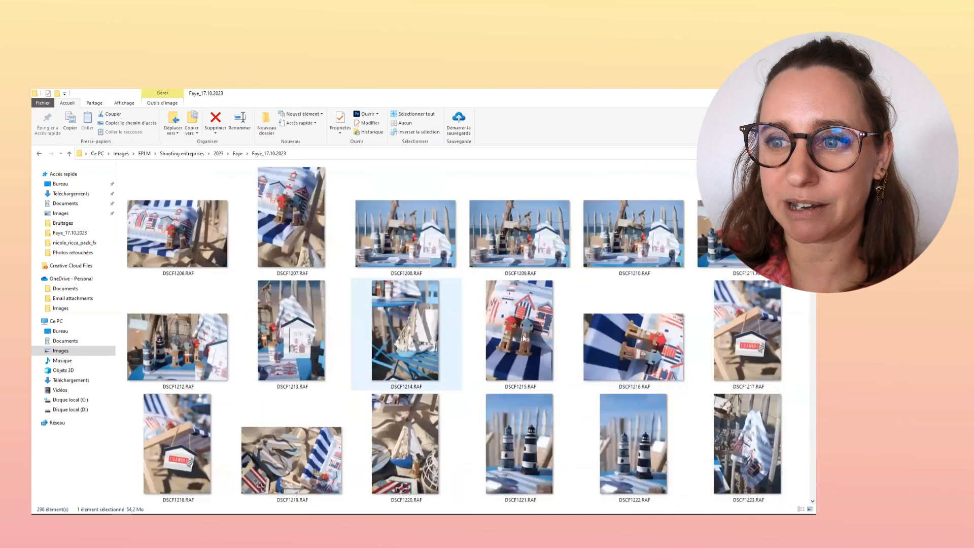
{"action": "scroll", "coordinate": [540, 331], "scroll_direction": "down", "scroll_amount": 4}
{"action": "scroll", "coordinate": [543, 309], "scroll_direction": "down", "scroll_amount": 8}
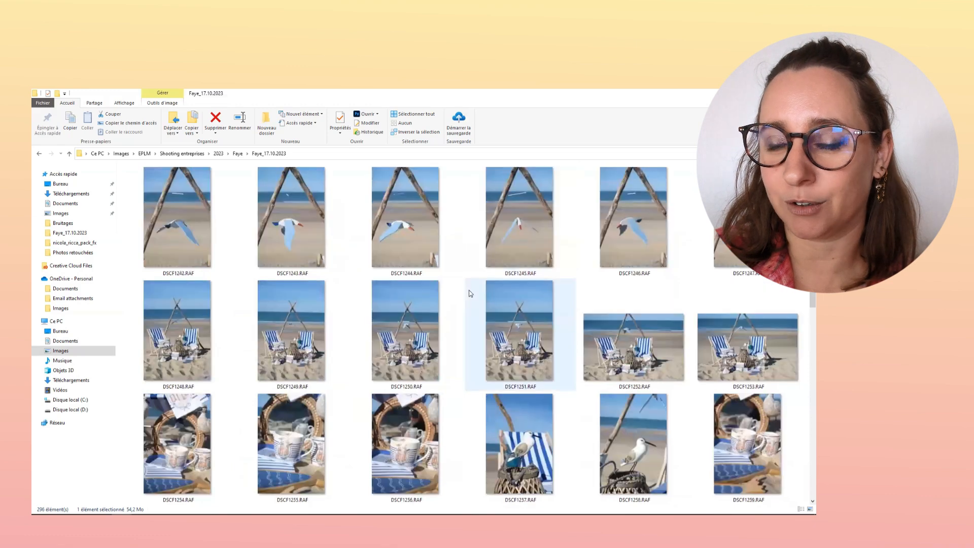
{"action": "scroll", "coordinate": [617, 321], "scroll_direction": "down", "scroll_amount": 20}
{"action": "scroll", "coordinate": [616, 321], "scroll_direction": "down", "scroll_amount": 6}
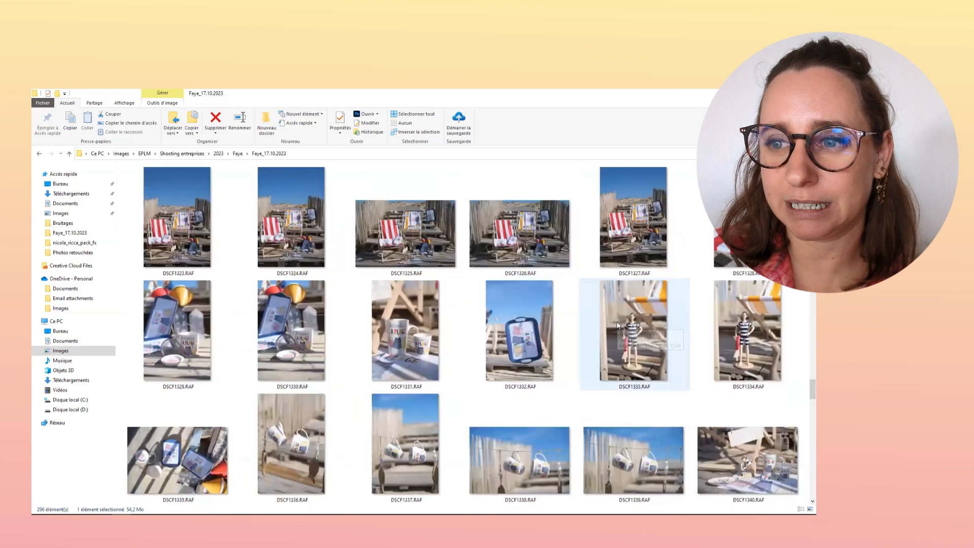
{"action": "scroll", "coordinate": [461, 315], "scroll_direction": "down", "scroll_amount": 20}
{"action": "scroll", "coordinate": [460, 315], "scroll_direction": "down", "scroll_amount": 10}
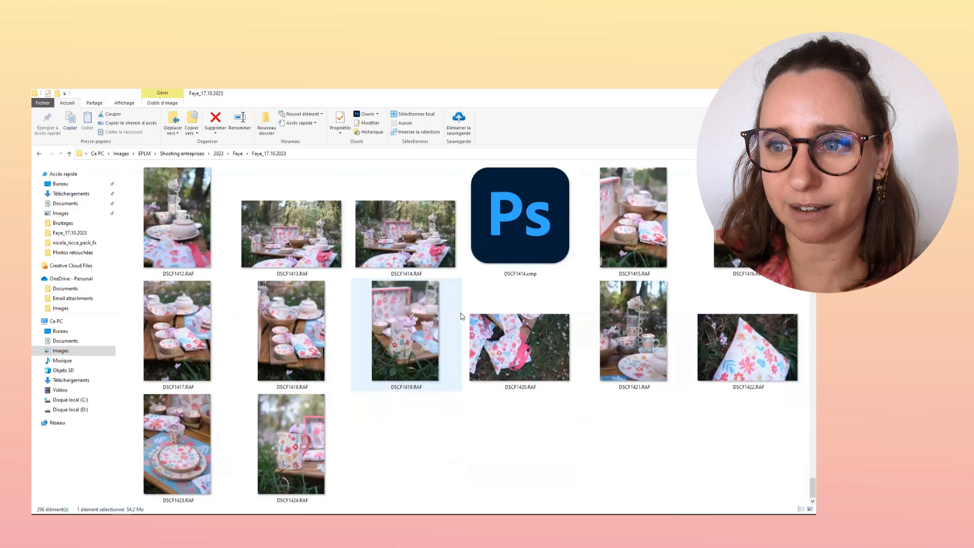
{"action": "scroll", "coordinate": [461, 315], "scroll_direction": "up", "scroll_amount": 4}
{"action": "scroll", "coordinate": [461, 316], "scroll_direction": "up", "scroll_amount": 20}
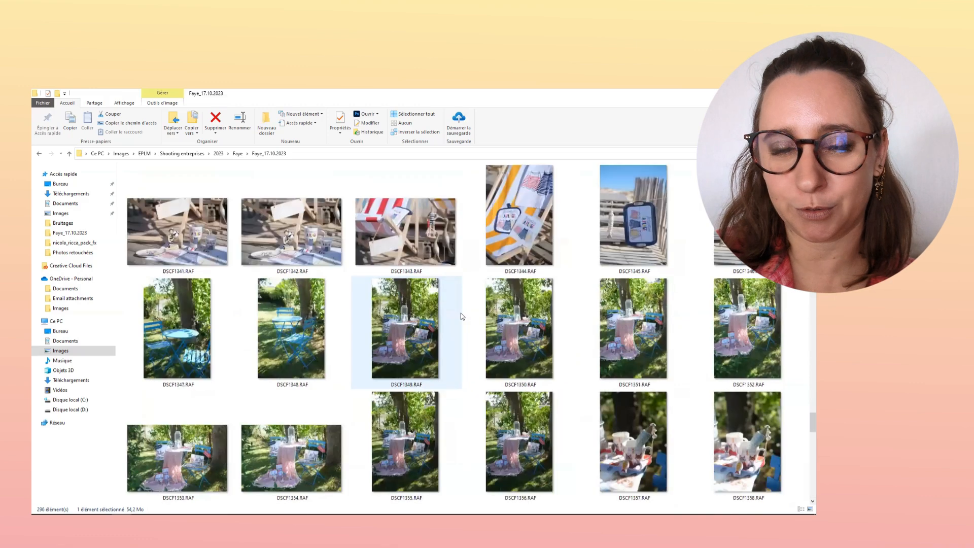
{"action": "scroll", "coordinate": [460, 316], "scroll_direction": "up", "scroll_amount": 20}
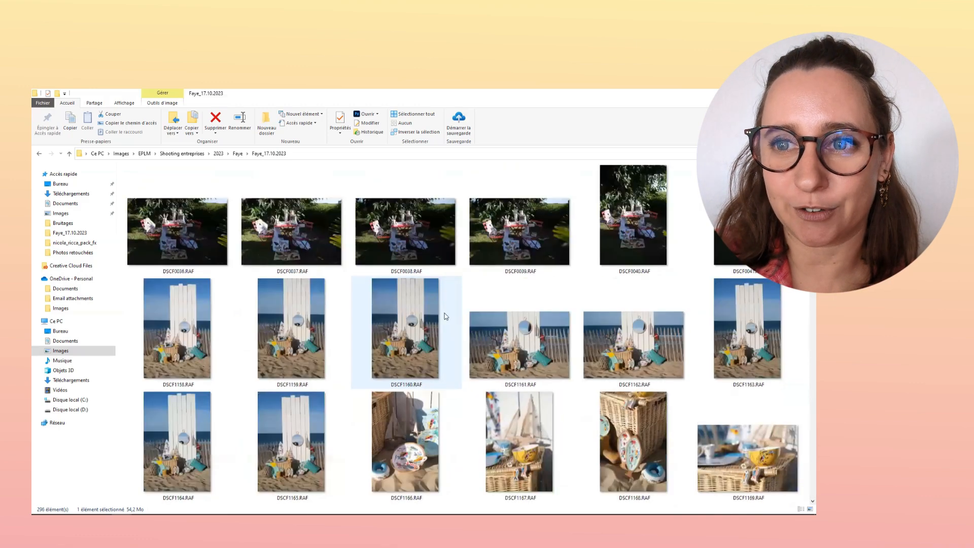
{"action": "scroll", "coordinate": [446, 316], "scroll_direction": "up", "scroll_amount": 5}
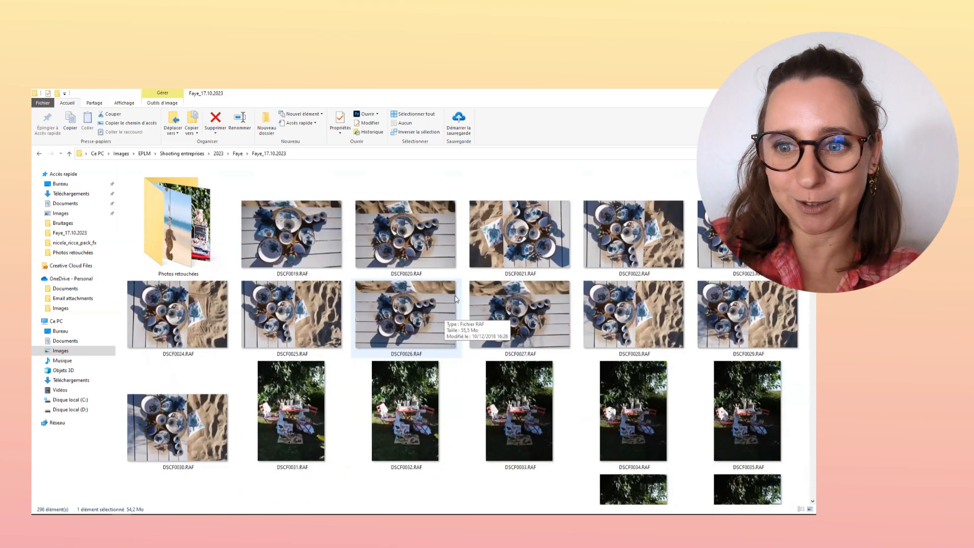
Compare the beach decor and tableware photos, including DSCF1161, DSCF1172 and DSCF1167, to choose one for retouching.
{"action": "scroll", "coordinate": [456, 299], "scroll_direction": "down", "scroll_amount": 5}
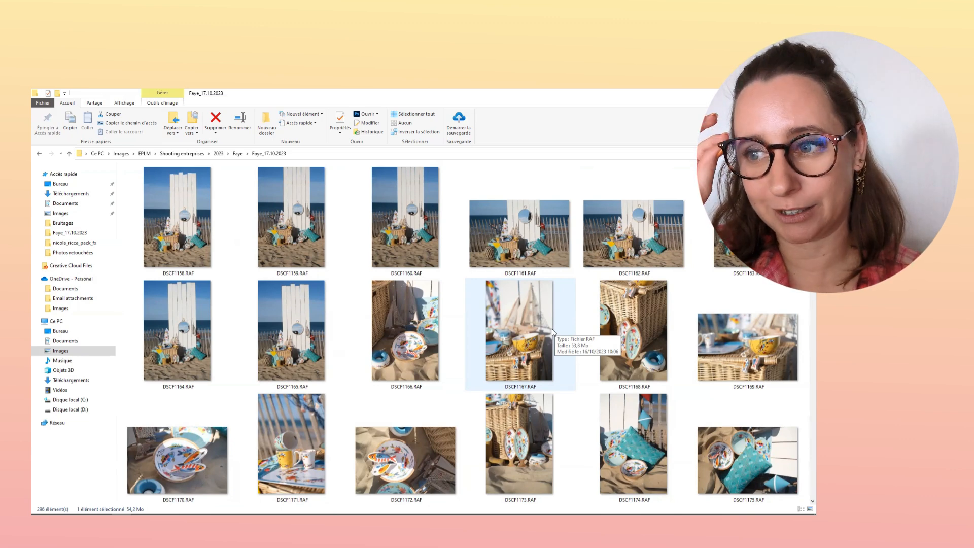
{"action": "scroll", "coordinate": [306, 256], "scroll_direction": "up", "scroll_amount": 2}
{"action": "scroll", "coordinate": [360, 297], "scroll_direction": "down", "scroll_amount": 2}
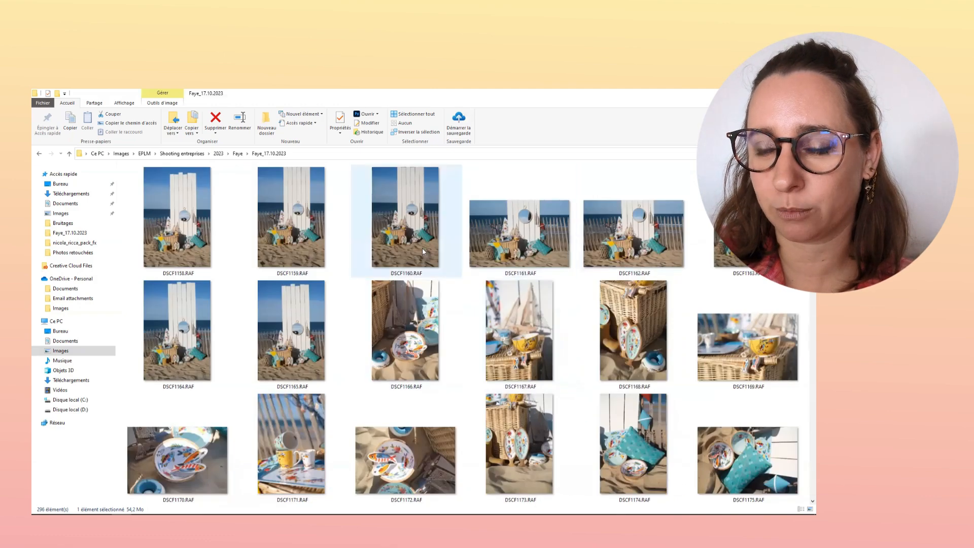
{"action": "left_click", "coordinate": [542, 253]}
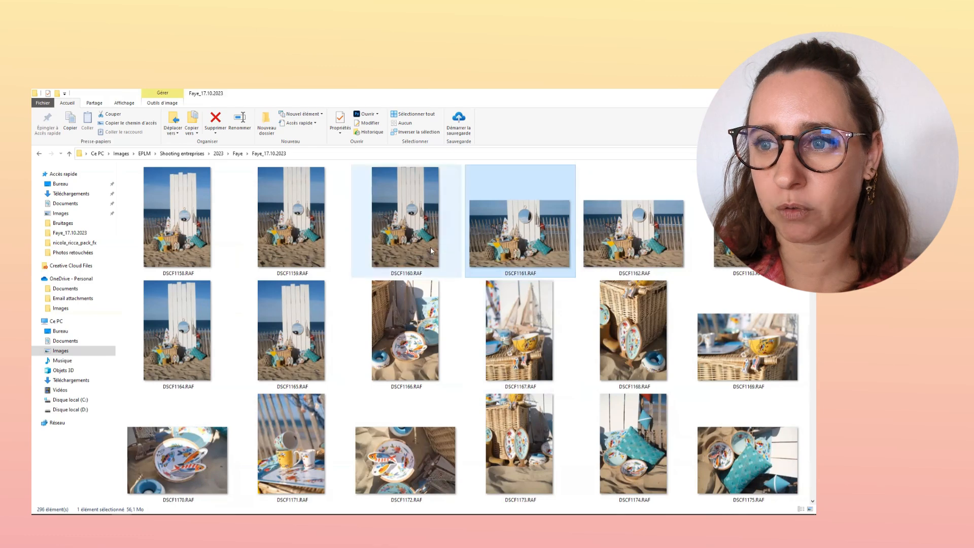
{"action": "scroll", "coordinate": [539, 255], "scroll_direction": "down", "scroll_amount": 2}
{"action": "left_click", "coordinate": [409, 239]}
{"action": "scroll", "coordinate": [606, 272], "scroll_direction": "up", "scroll_amount": 2}
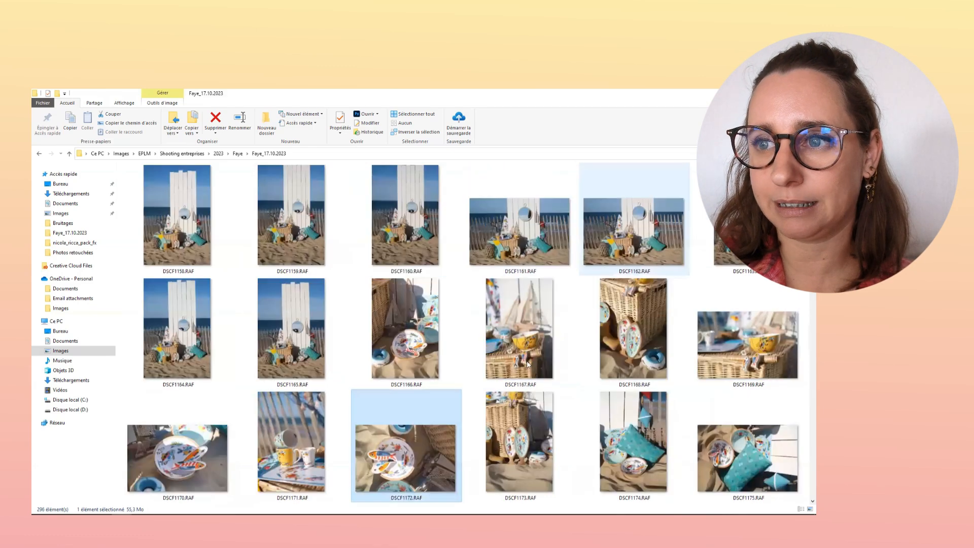
{"action": "left_click", "coordinate": [533, 332]}
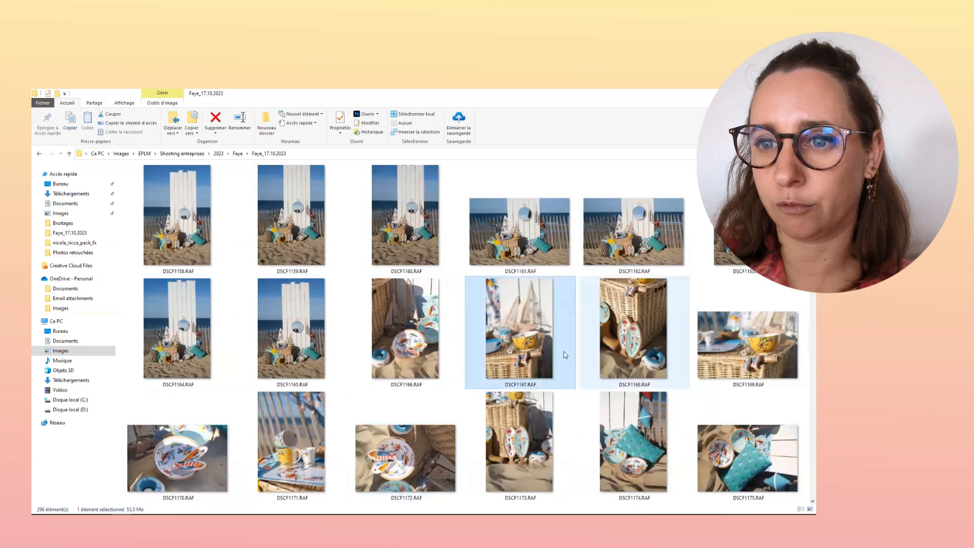
{"action": "scroll", "coordinate": [475, 354], "scroll_direction": "down", "scroll_amount": 2}
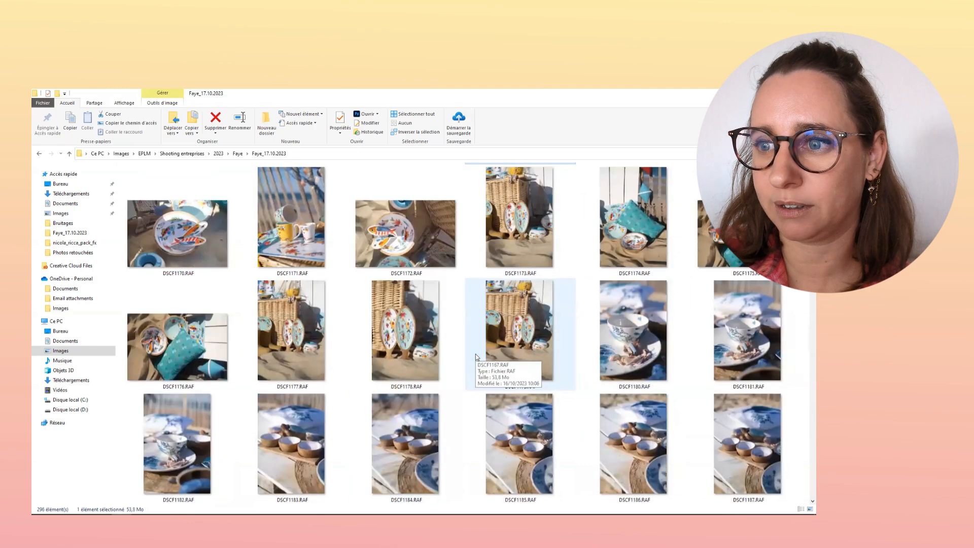
{"action": "scroll", "coordinate": [476, 356], "scroll_direction": "down", "scroll_amount": 2}
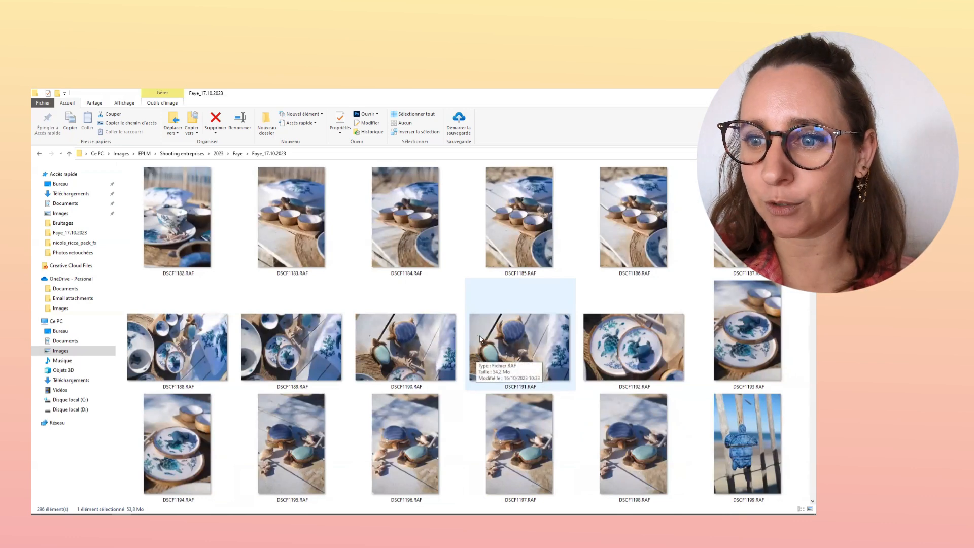
{"action": "scroll", "coordinate": [480, 339], "scroll_direction": "up", "scroll_amount": 2}
{"action": "scroll", "coordinate": [480, 339], "scroll_direction": "up", "scroll_amount": 2}
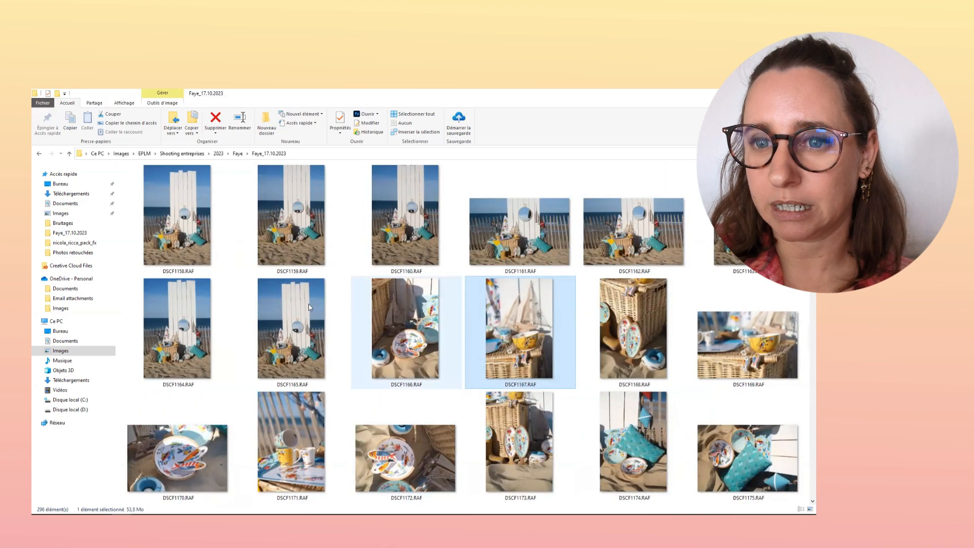
Open DSCF1165.RAF with the Photos viewer.
{"action": "right_click", "coordinate": [295, 315]}
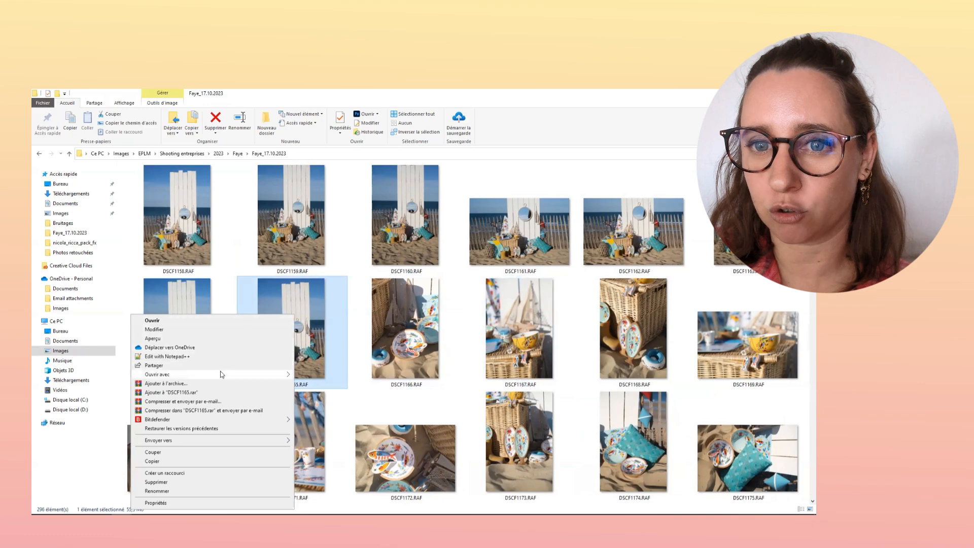
{"action": "mouse_move", "coordinate": [274, 375]}
{"action": "left_click", "coordinate": [347, 394]}
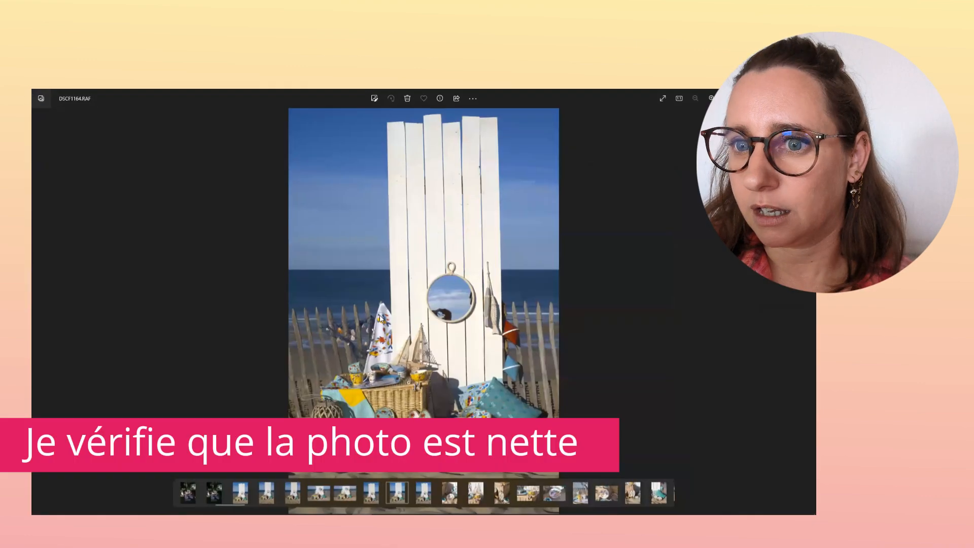
Compare the neighbouring shots DSCF1162 to DSCF1164 at full view to check their sharpness and framing.
{"action": "key", "text": "Left"}
{"action": "key", "text": "Left"}
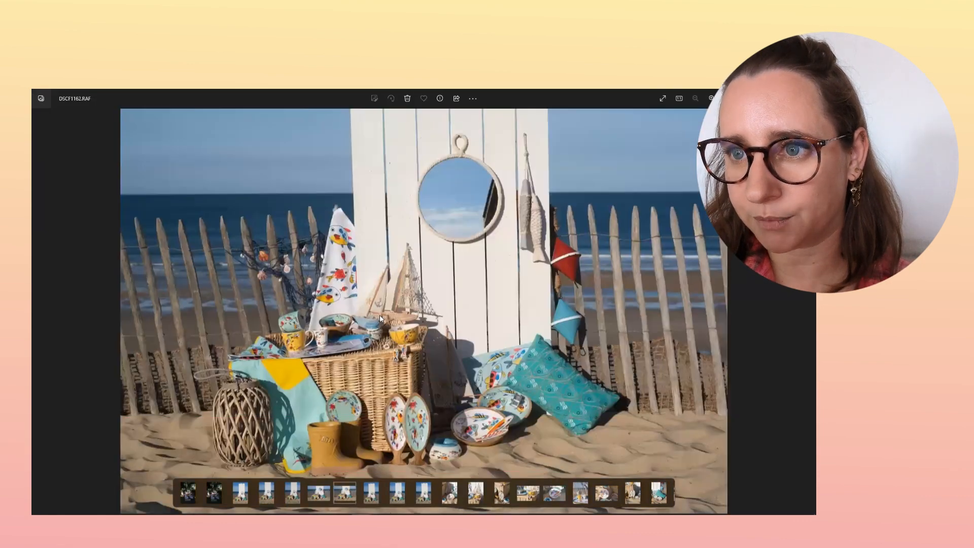
{"action": "key", "text": "Right"}
{"action": "key", "text": "Right"}
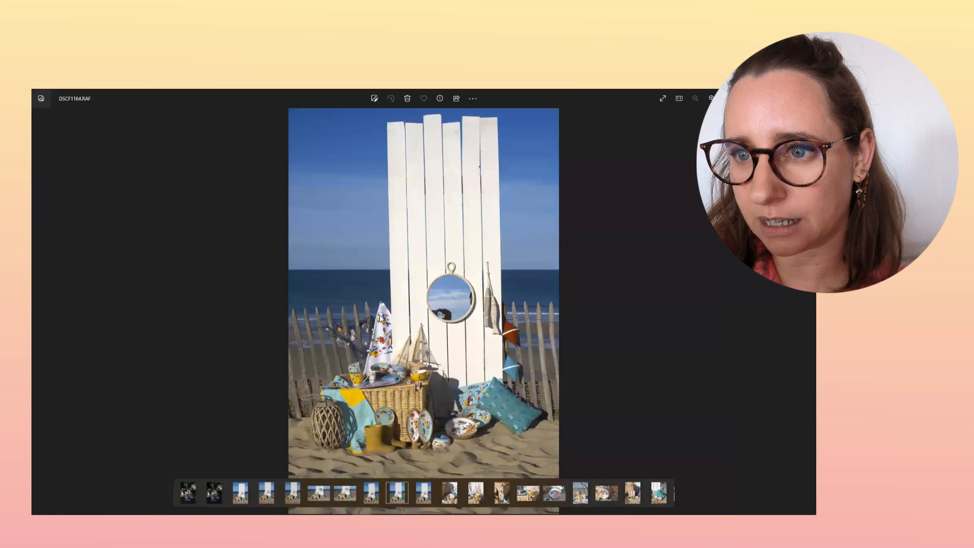
Open the displayed photo DSCF1164.RAF from the viewer in Adobe Photoshop 2023.
{"action": "right_click", "coordinate": [453, 297]}
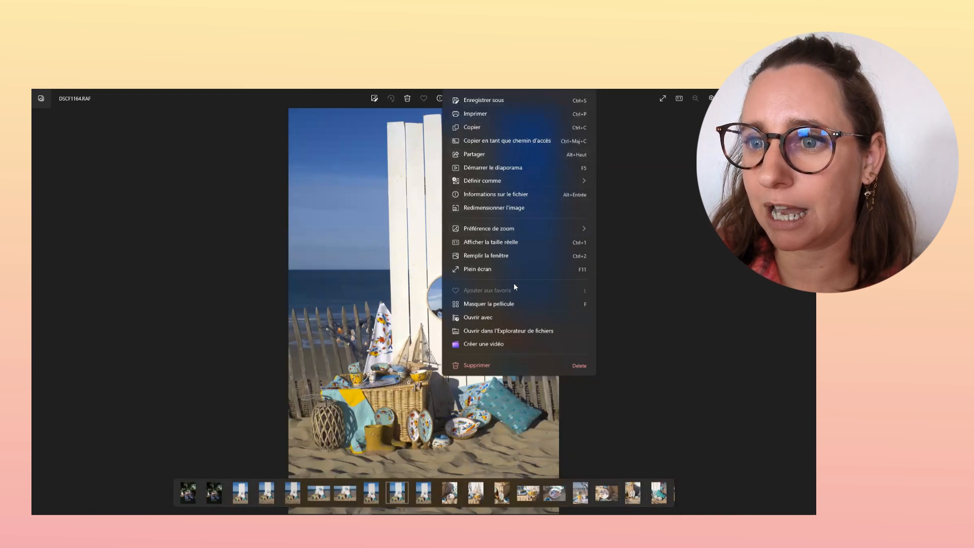
{"action": "left_click", "coordinate": [478, 317]}
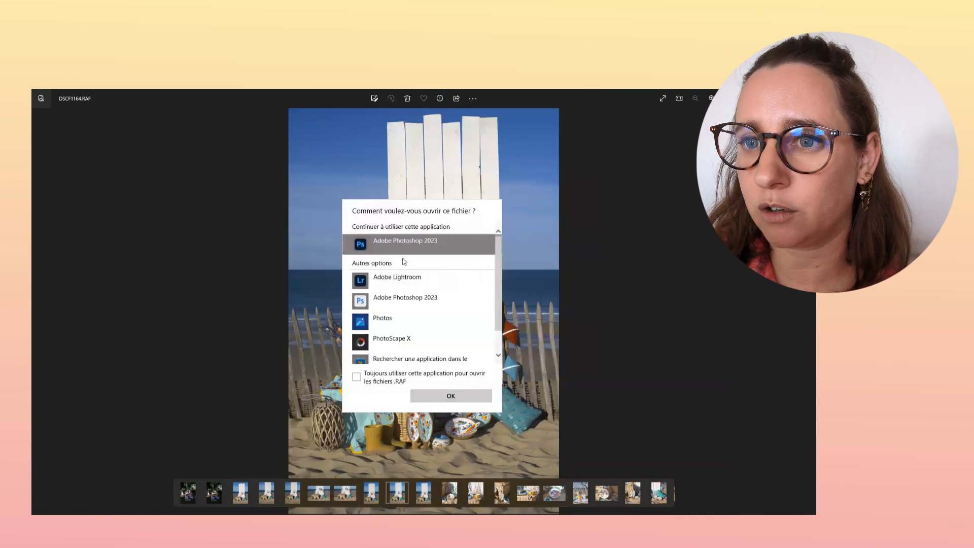
{"action": "left_click", "coordinate": [424, 392]}
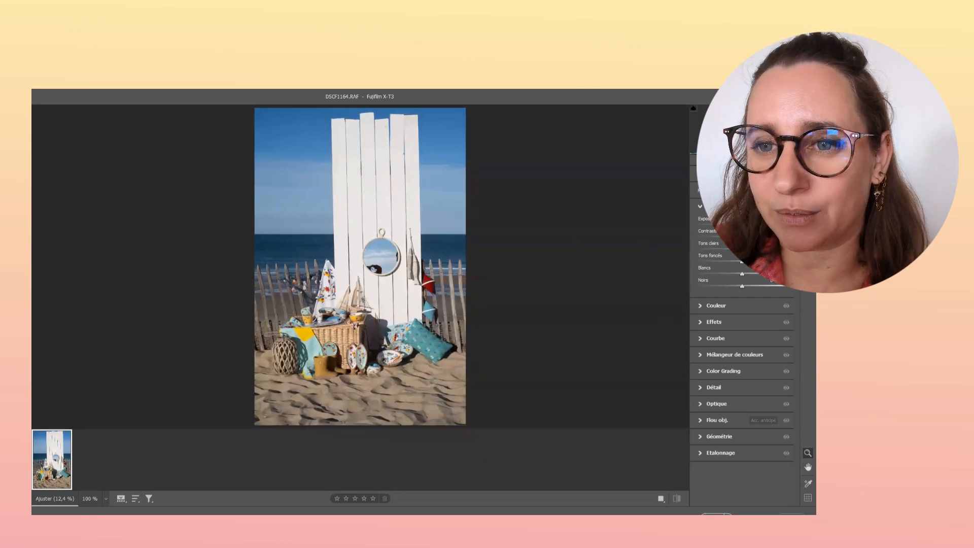
Apply the previous image's development settings to DSCF1164.RAF in Camera Raw.
{"action": "left_click", "coordinate": [807, 209]}
{"action": "left_click", "coordinate": [702, 244]}
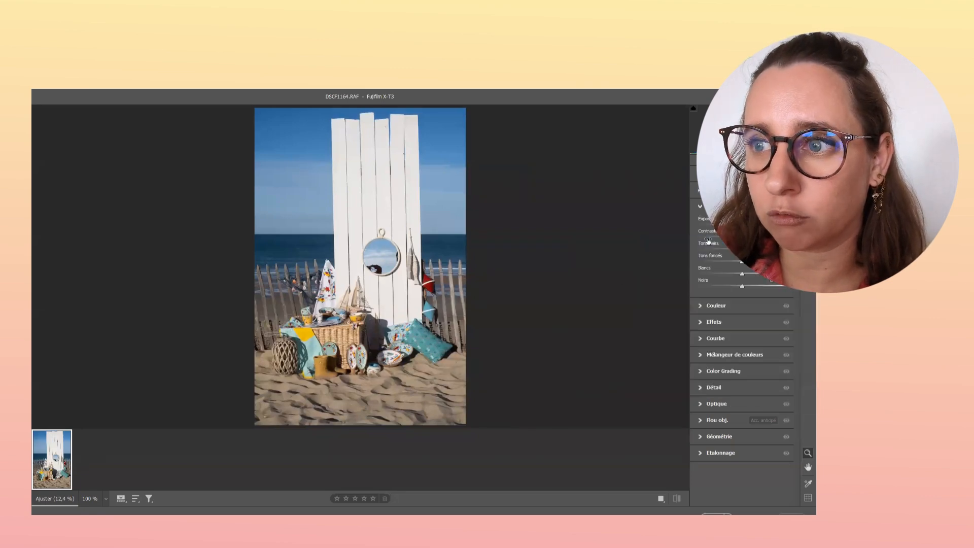
{"action": "left_click", "coordinate": [808, 209]}
{"action": "left_click", "coordinate": [682, 219]}
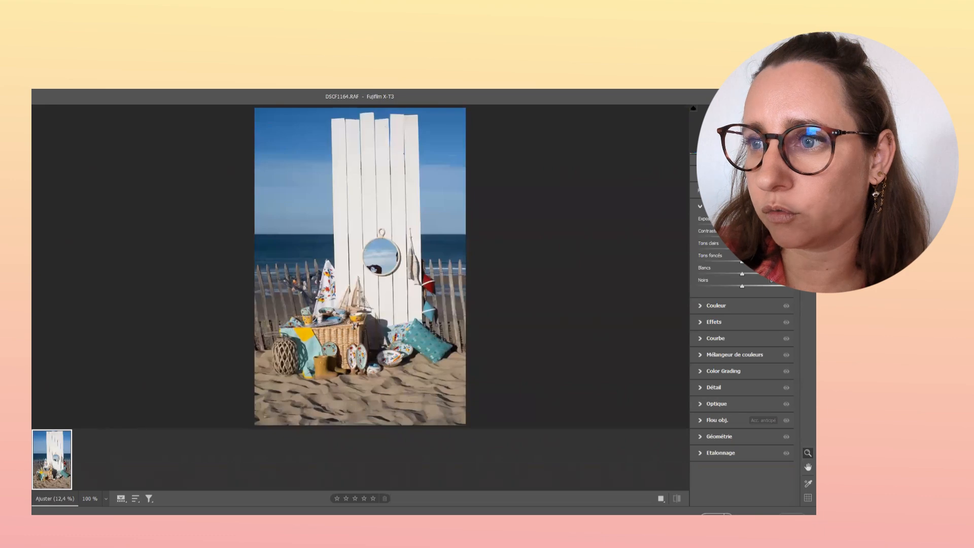
{"action": "left_click", "coordinate": [808, 209]}
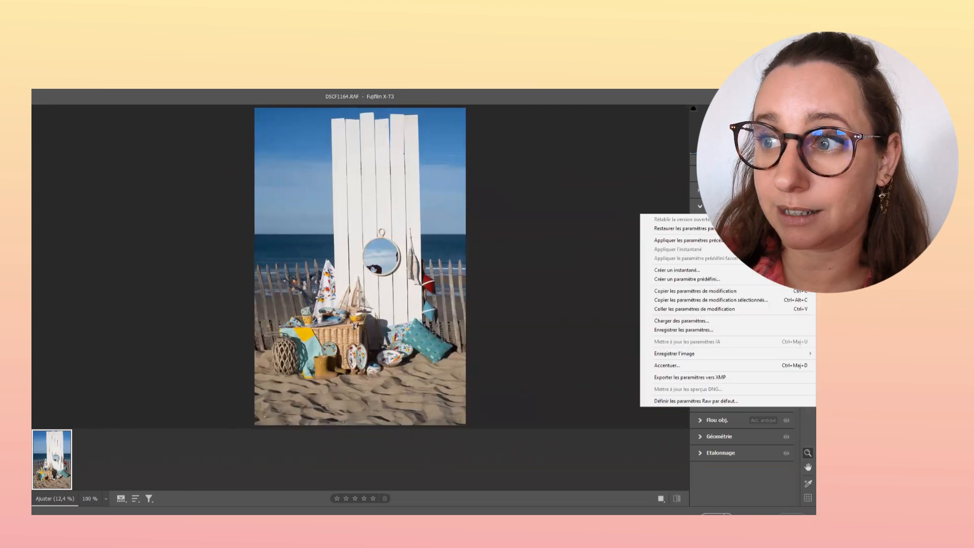
{"action": "left_click", "coordinate": [689, 242]}
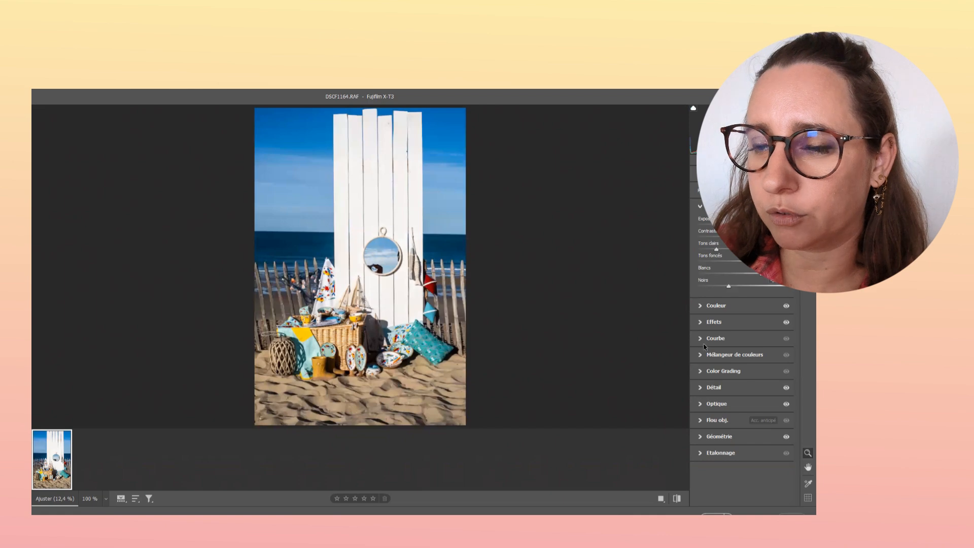
Review the Effects and Detail settings applied to the photo, including sharpness and noise reduction.
{"action": "left_click", "coordinate": [721, 322]}
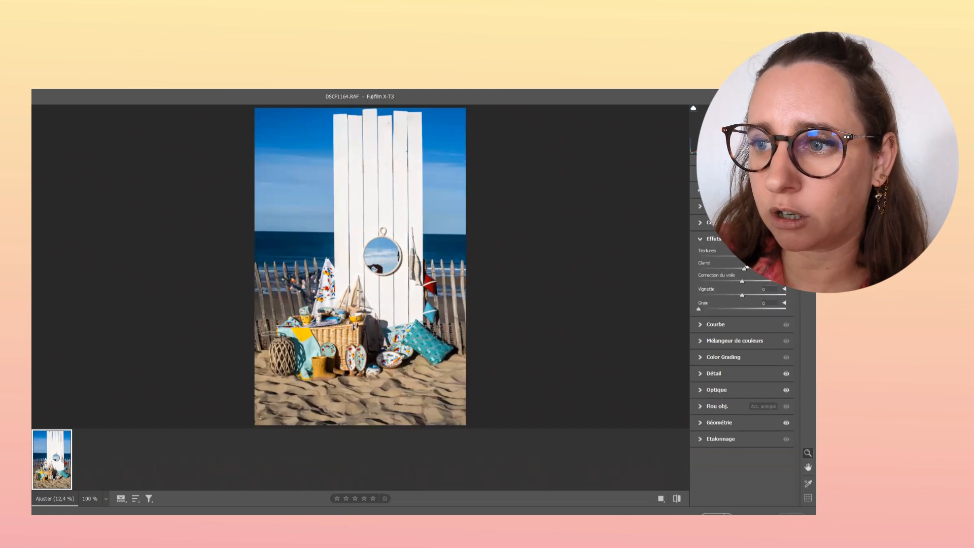
{"action": "left_click", "coordinate": [720, 239]}
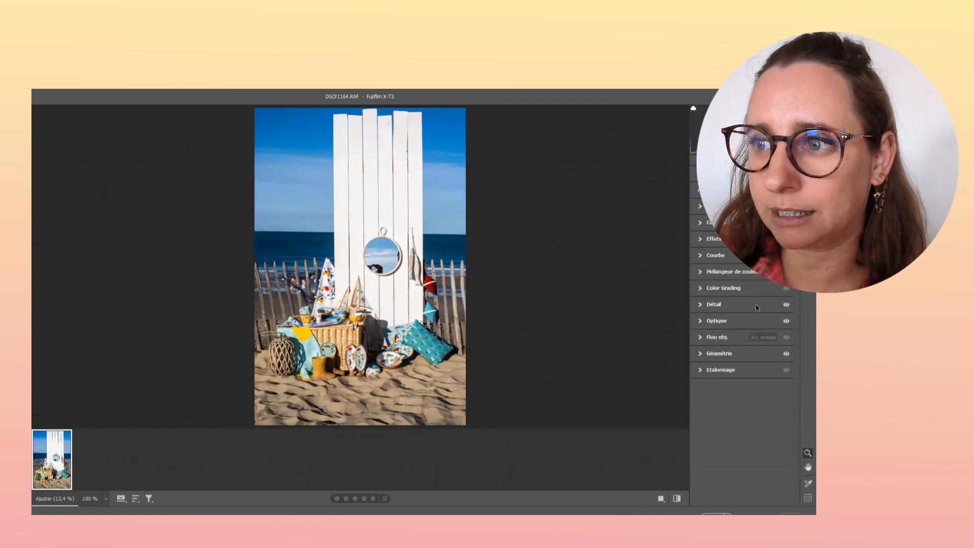
{"action": "left_click", "coordinate": [704, 305]}
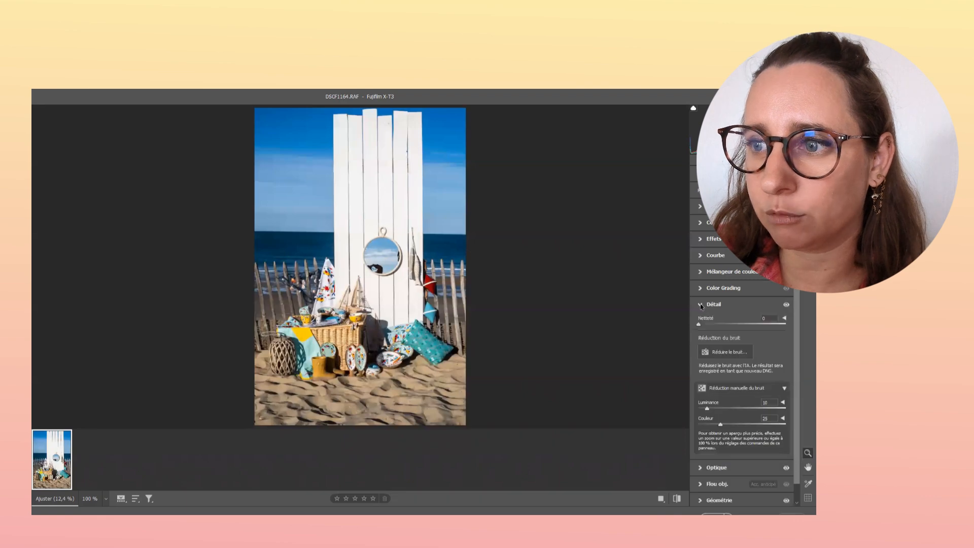
{"action": "left_click", "coordinate": [703, 305]}
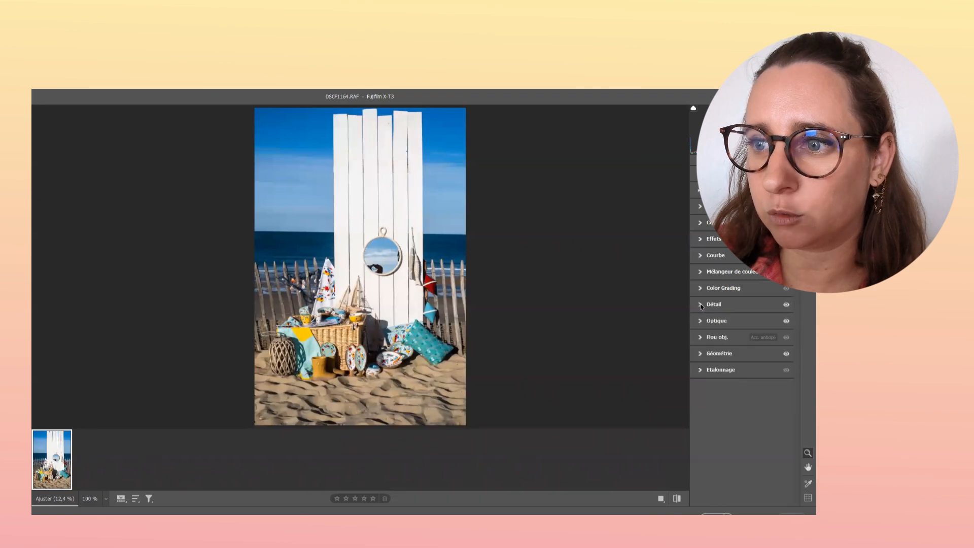
Set the Upright perspective correction to Auto in the photo's Geometry settings.
{"action": "left_click", "coordinate": [726, 354]}
{"action": "left_click", "coordinate": [732, 368]}
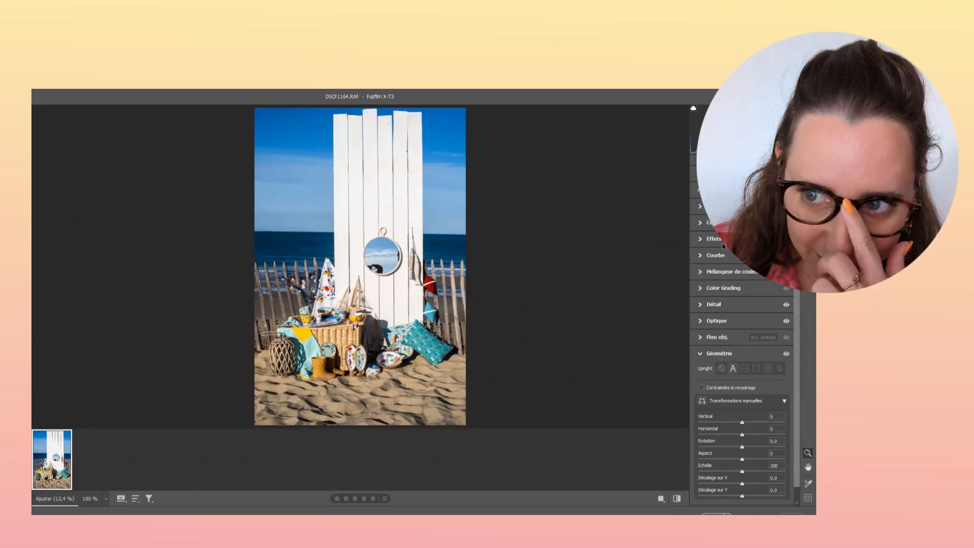
{"action": "scroll", "coordinate": [750, 323], "scroll_direction": "down", "scroll_amount": 1}
{"action": "scroll", "coordinate": [751, 254], "scroll_direction": "up", "scroll_amount": 1}
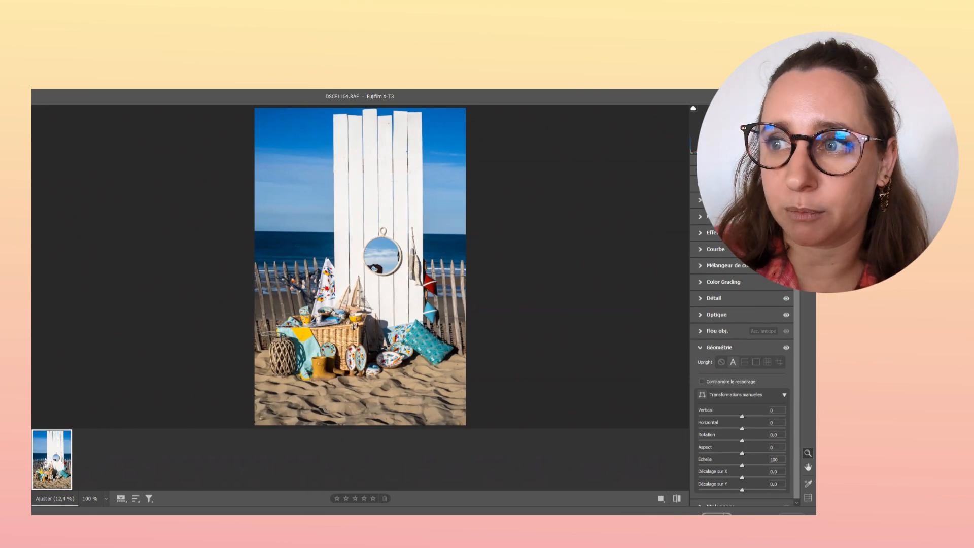
Reopen the basic light adjustments and examine the mirror area of the photo up close.
{"action": "left_click", "coordinate": [710, 207]}
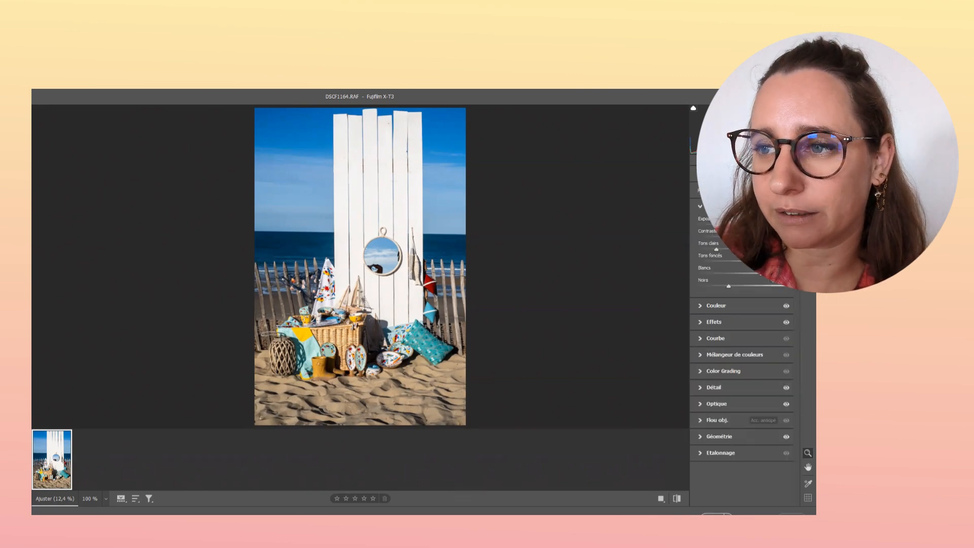
{"action": "left_click", "coordinate": [380, 256]}
{"action": "left_click", "coordinate": [379, 260]}
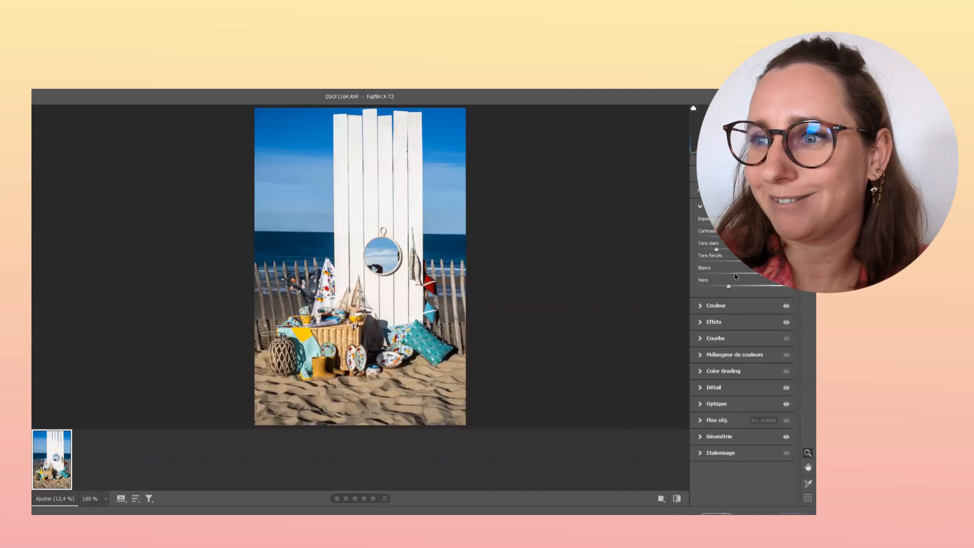
Raise the Blacks of the beach photo slightly in small increments, checking the mirror, mugs and wicker basket up close.
{"action": "left_click_drag", "start_coordinate": [729, 285], "coordinate": [732, 285]}
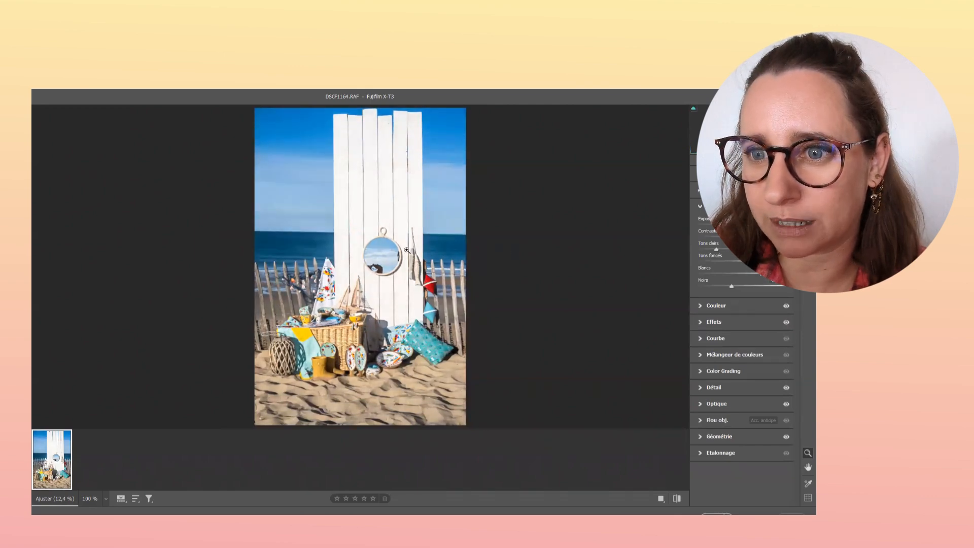
{"action": "left_click", "coordinate": [359, 259]}
{"action": "left_click", "coordinate": [358, 258]}
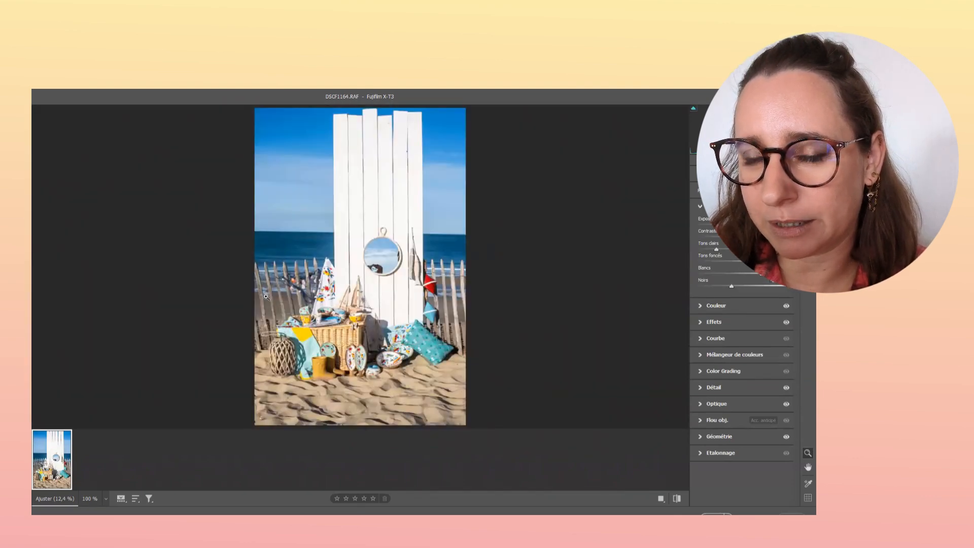
{"action": "left_click", "coordinate": [296, 317]}
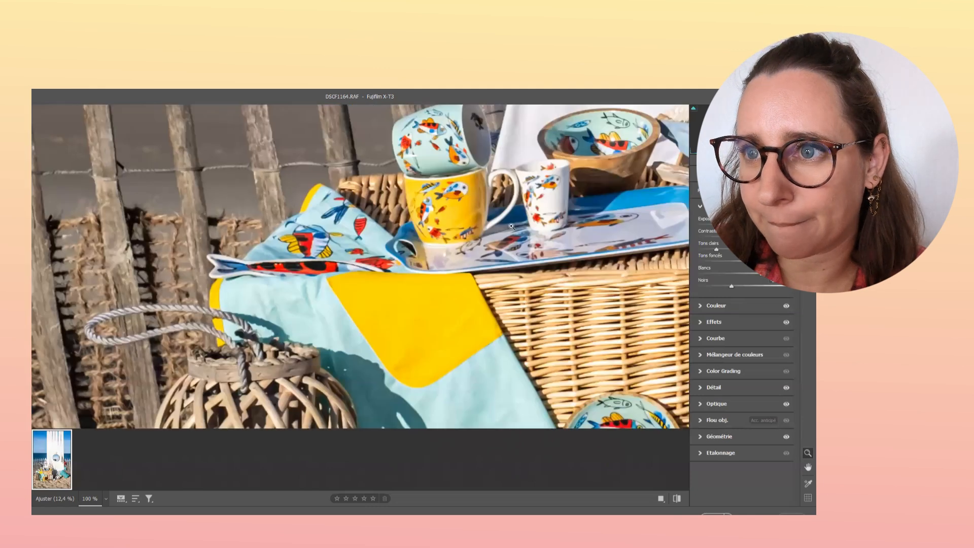
{"action": "left_click", "coordinate": [511, 226]}
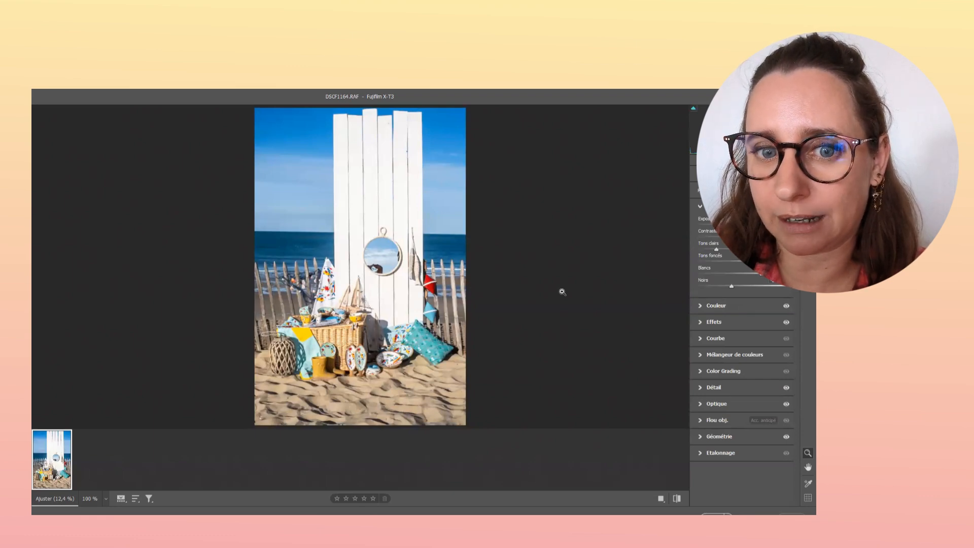
{"action": "left_click_drag", "start_coordinate": [735, 287], "coordinate": [737, 287]}
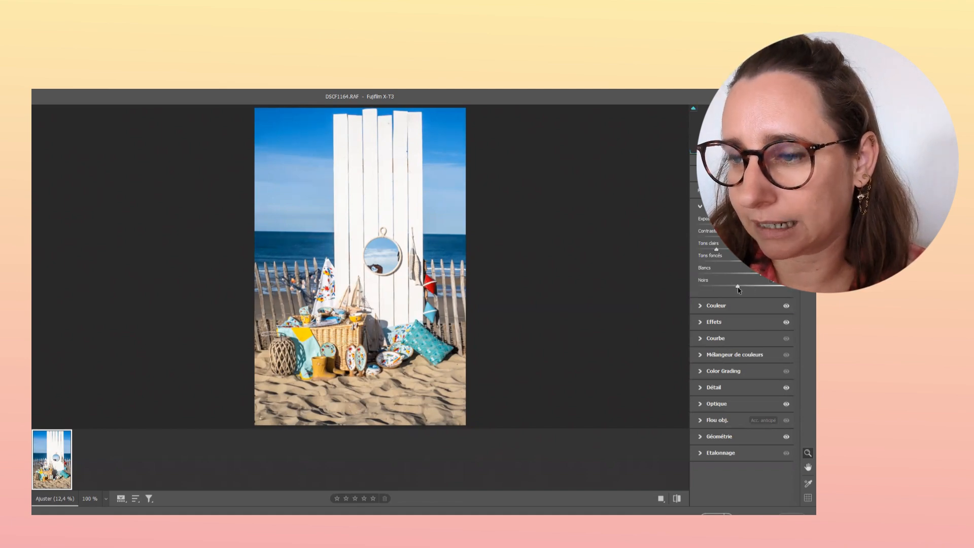
{"action": "left_click", "coordinate": [354, 300]}
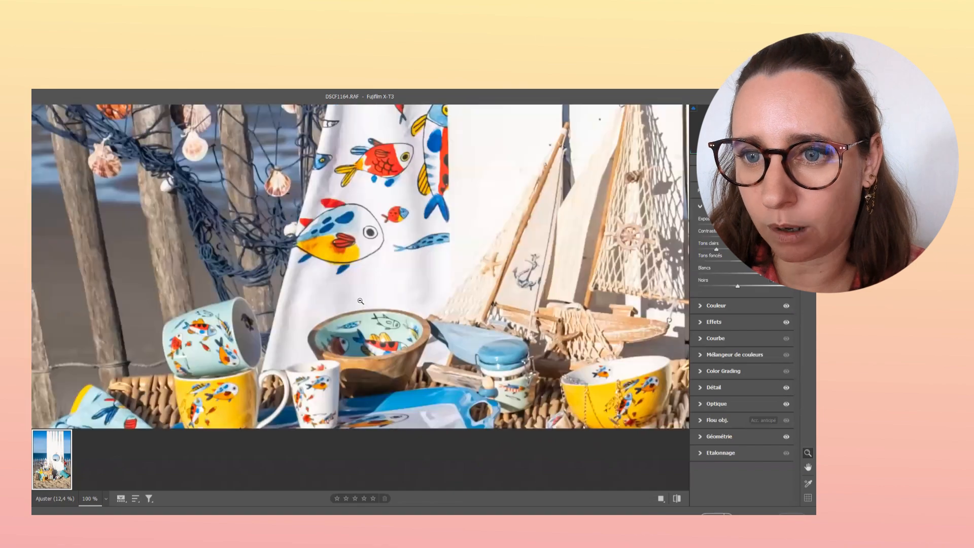
{"action": "scroll", "coordinate": [360, 302], "scroll_direction": "down", "scroll_amount": 12}
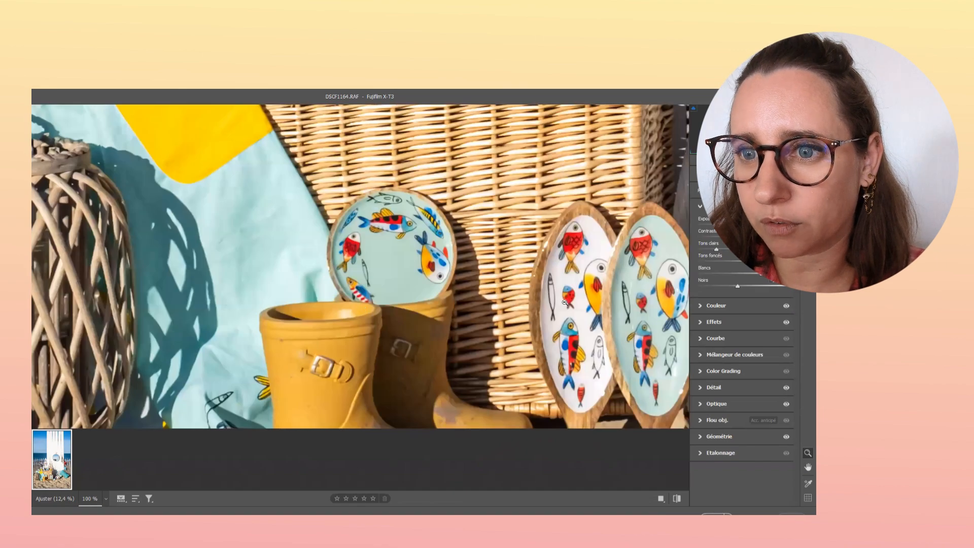
{"action": "scroll", "coordinate": [516, 320], "scroll_direction": "up", "scroll_amount": 4}
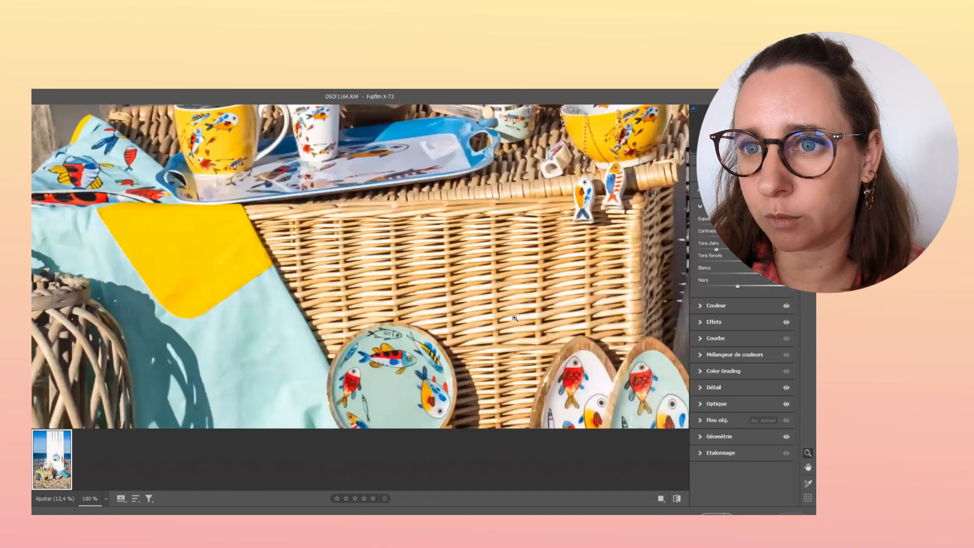
{"action": "left_click", "coordinate": [515, 318]}
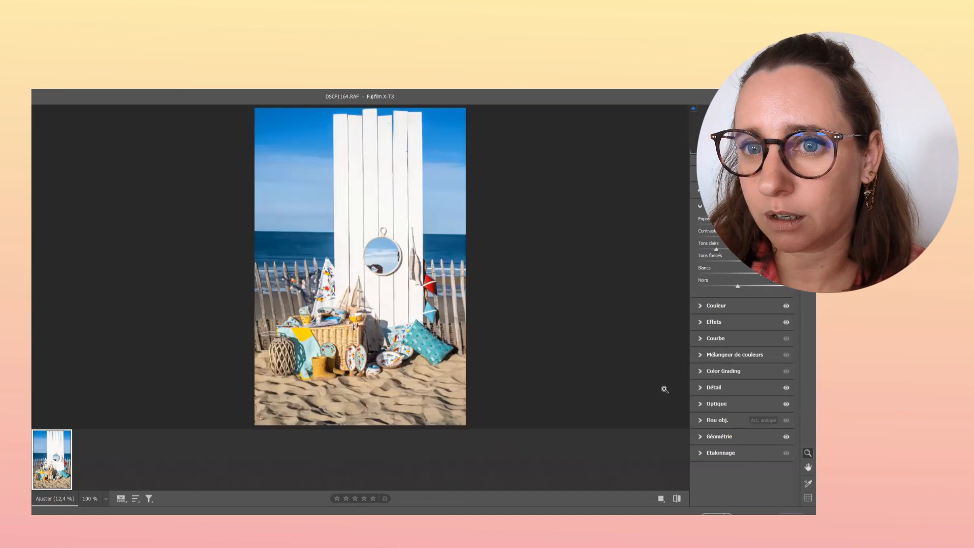
Compare white balance presets in the Color settings and make the photo's temperature slightly warmer.
{"action": "left_click", "coordinate": [720, 310]}
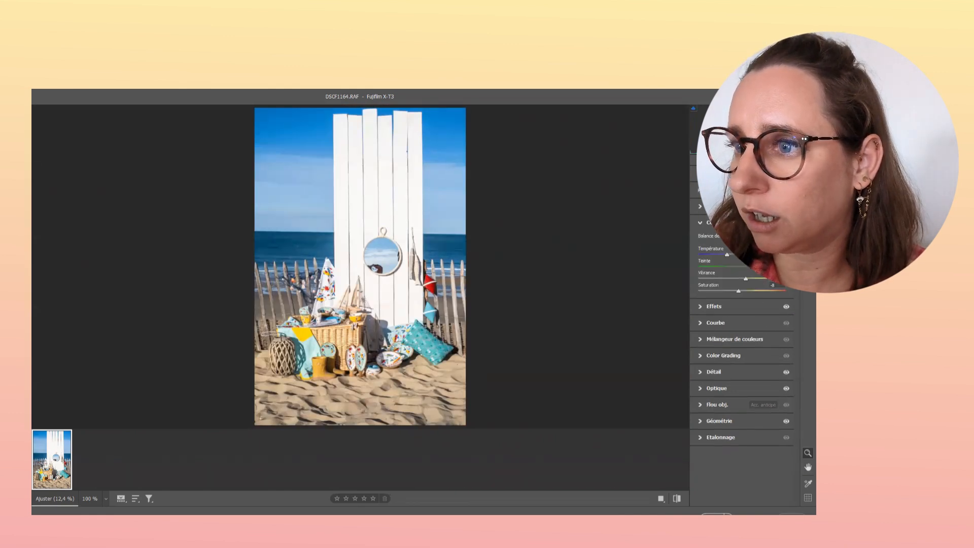
{"action": "left_click", "coordinate": [756, 236]}
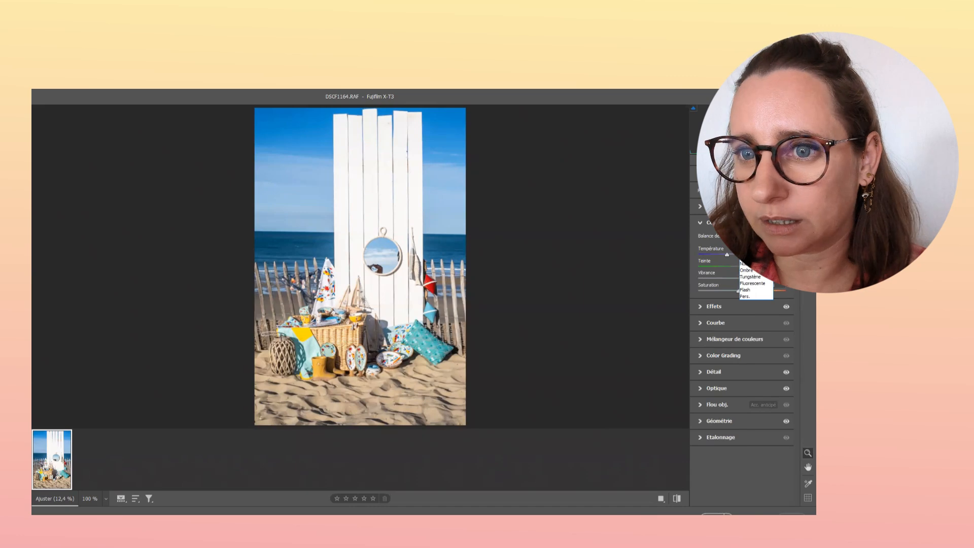
{"action": "left_click", "coordinate": [755, 263]}
{"action": "left_click", "coordinate": [757, 236]}
{"action": "left_click", "coordinate": [755, 250]}
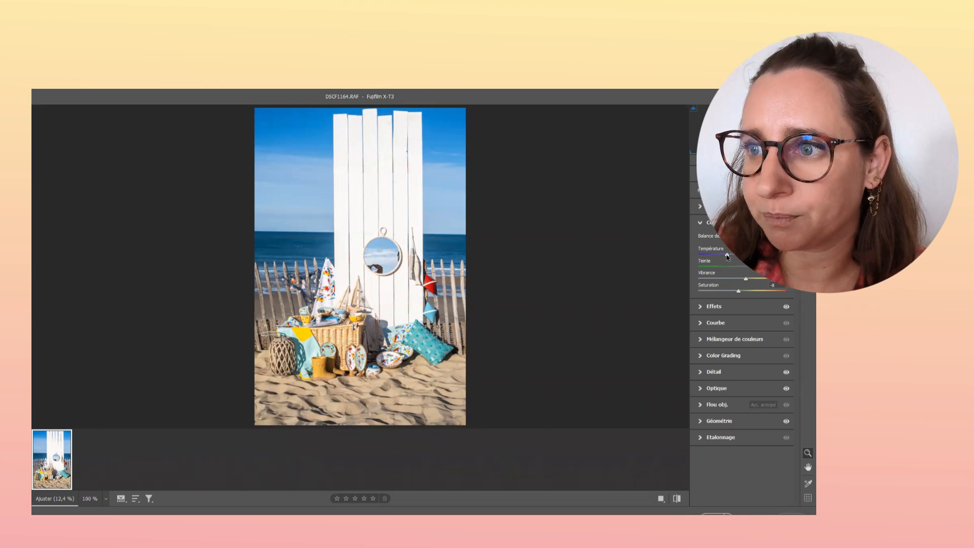
{"action": "left_click_drag", "start_coordinate": [727, 255], "coordinate": [729, 255]}
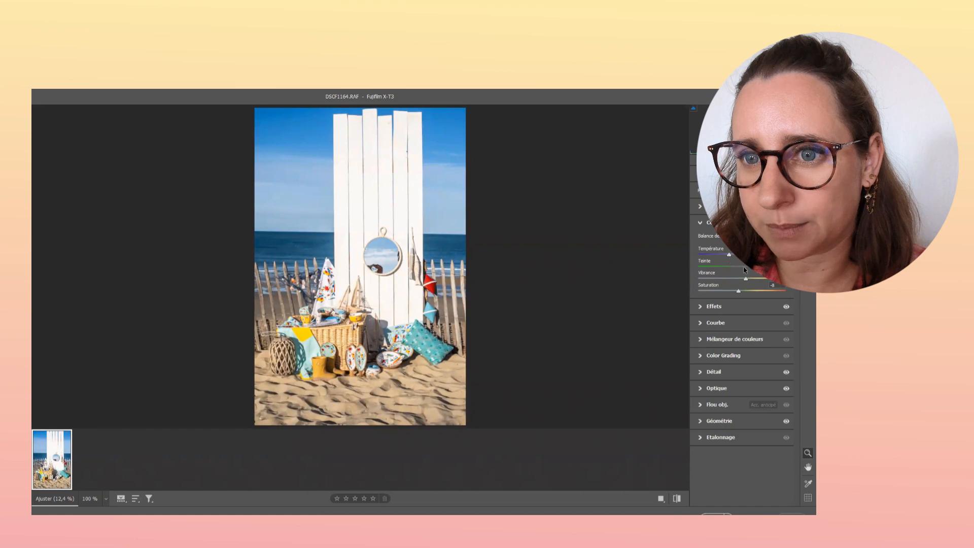
{"action": "left_click", "coordinate": [756, 236]}
{"action": "left_click", "coordinate": [753, 251]}
{"action": "left_click", "coordinate": [756, 236]}
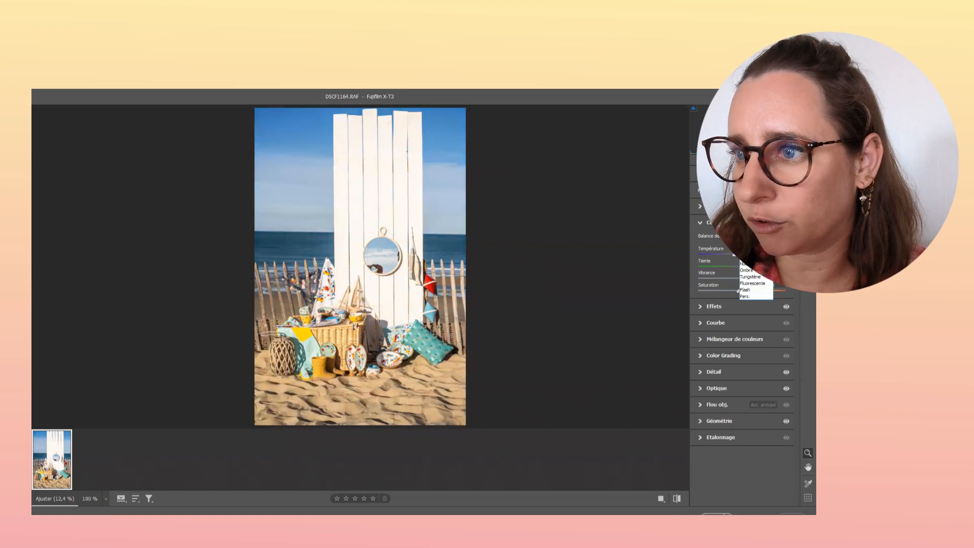
{"action": "left_click", "coordinate": [750, 244]}
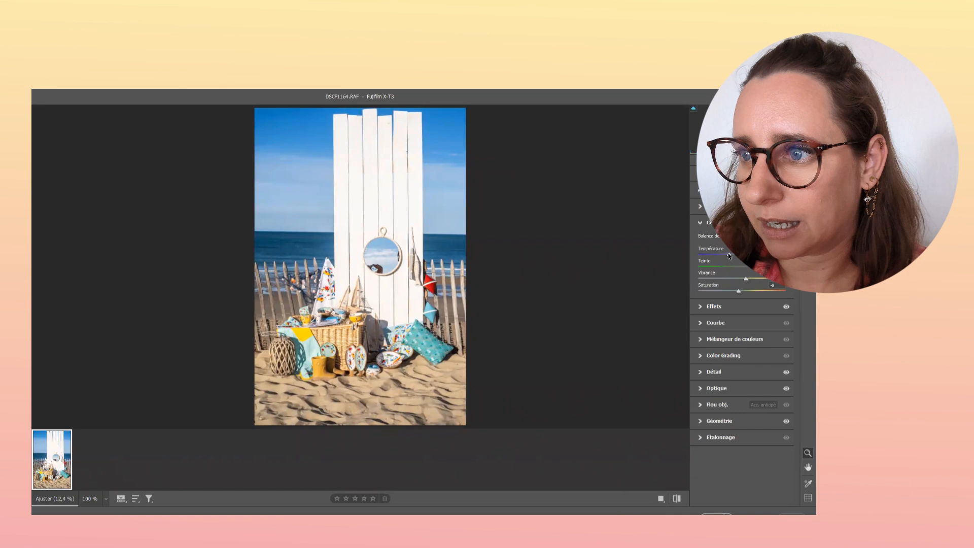
Raise the photo's vibrance slightly and open it for editing in the main Photoshop workspace.
{"action": "left_click", "coordinate": [515, 319]}
{"action": "key", "text": "ctrl+plus"}
{"action": "key", "text": "ctrl+plus"}
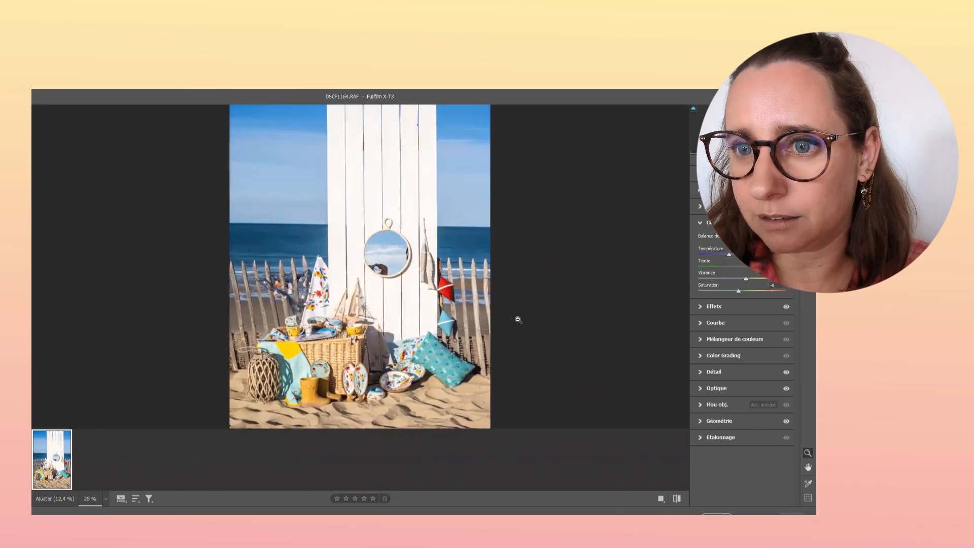
{"action": "scroll", "coordinate": [308, 274], "scroll_direction": "down", "scroll_amount": 5}
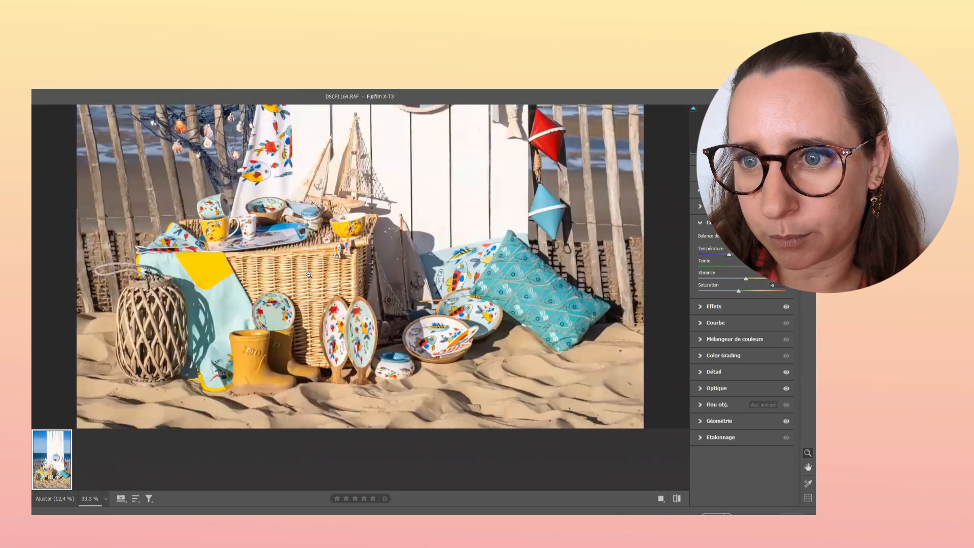
{"action": "scroll", "coordinate": [317, 305], "scroll_direction": "up", "scroll_amount": 3}
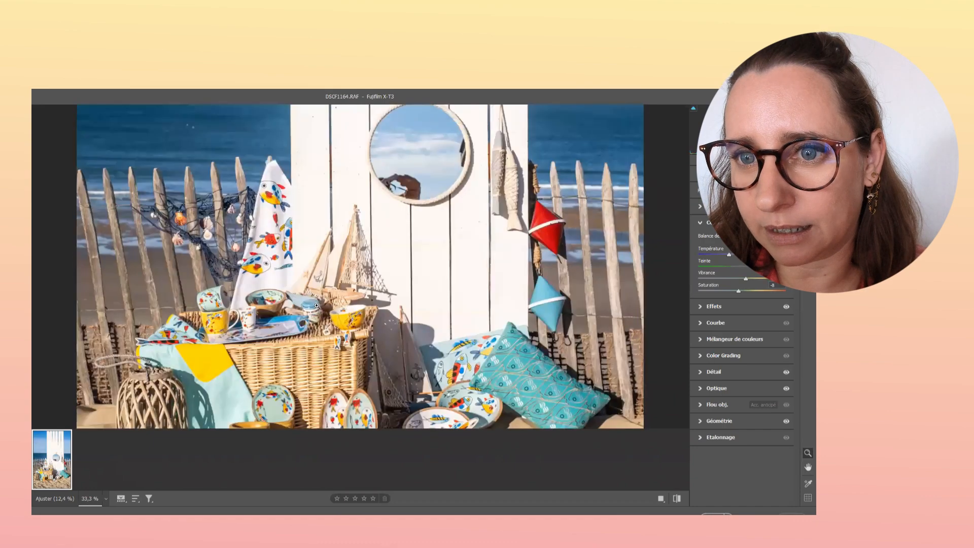
{"action": "scroll", "coordinate": [515, 284], "scroll_direction": "down", "scroll_amount": 1}
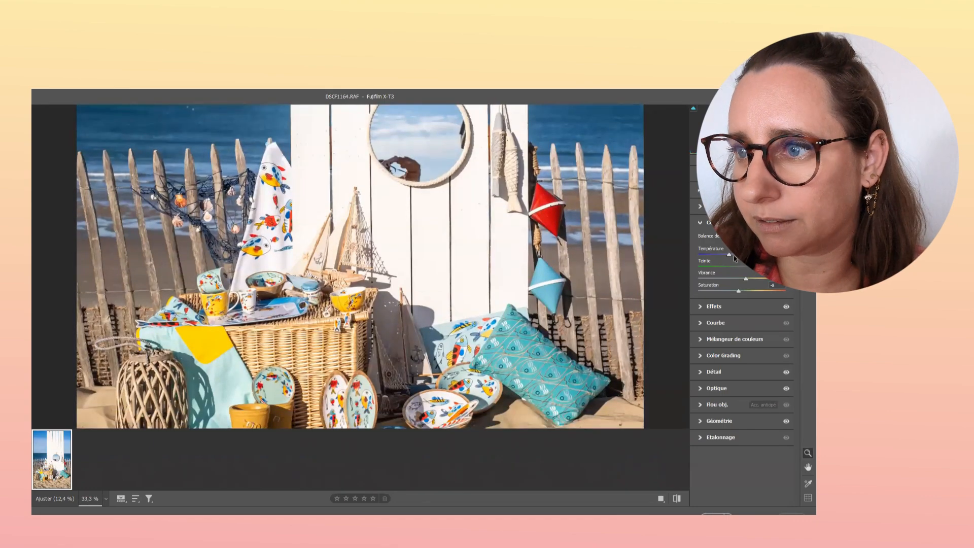
{"action": "key", "text": "ctrl+minus"}
{"action": "key", "text": "ctrl+minus"}
{"action": "key", "text": "ctrl+minus"}
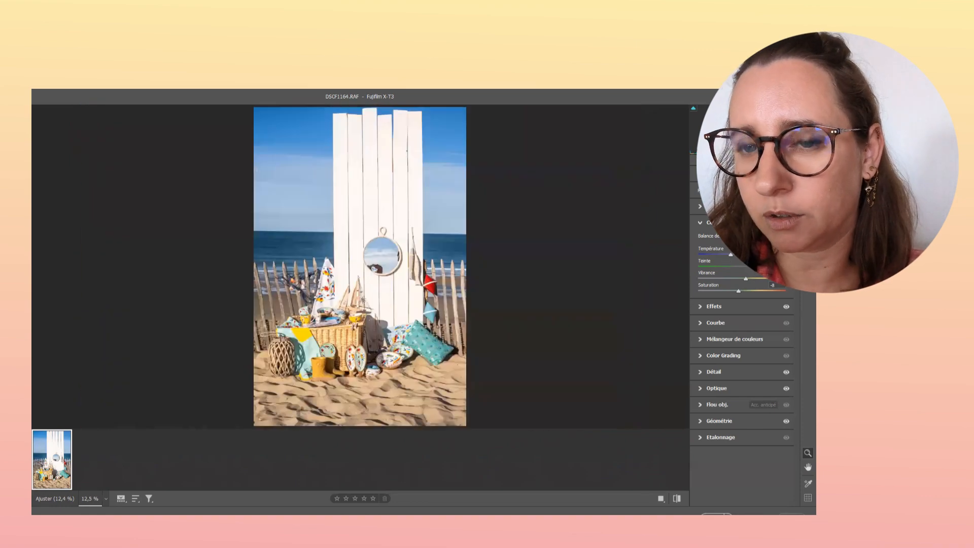
{"action": "left_click_drag", "start_coordinate": [747, 275], "coordinate": [751, 279]}
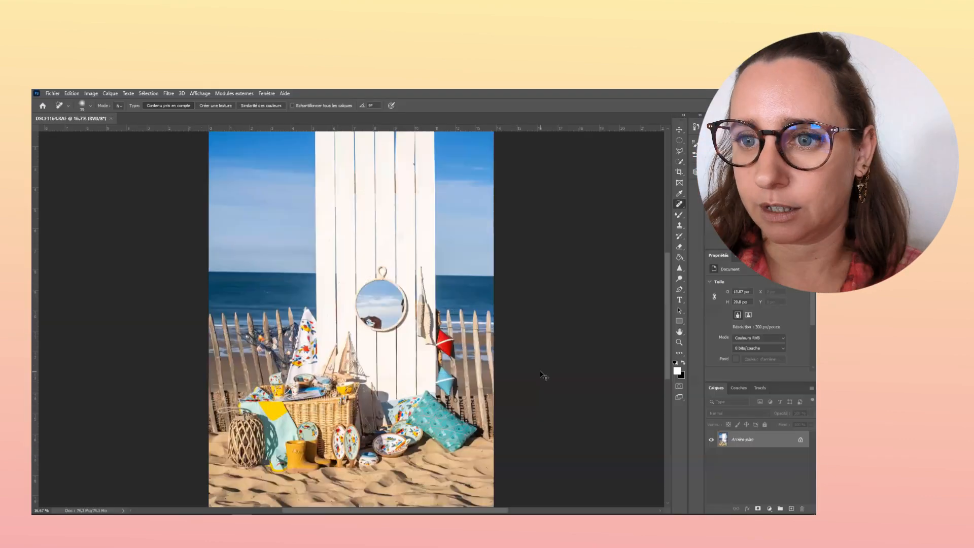
Duplicate the Arrière-plan layer within the DSCF1164.RAF document.
{"action": "key", "text": "ctrl+minus"}
{"action": "key", "text": "ctrl+minus"}
{"action": "key", "text": "ctrl+minus"}
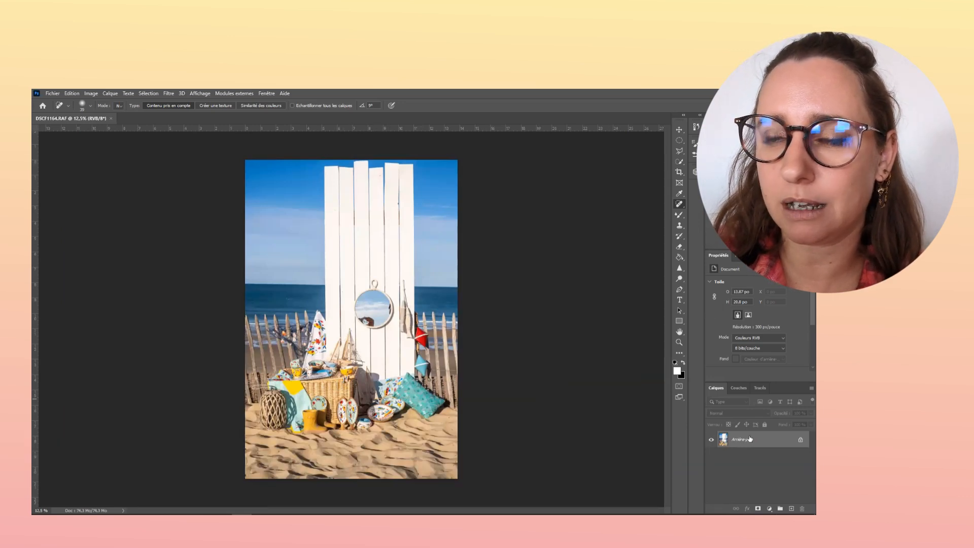
{"action": "right_click", "coordinate": [720, 438]}
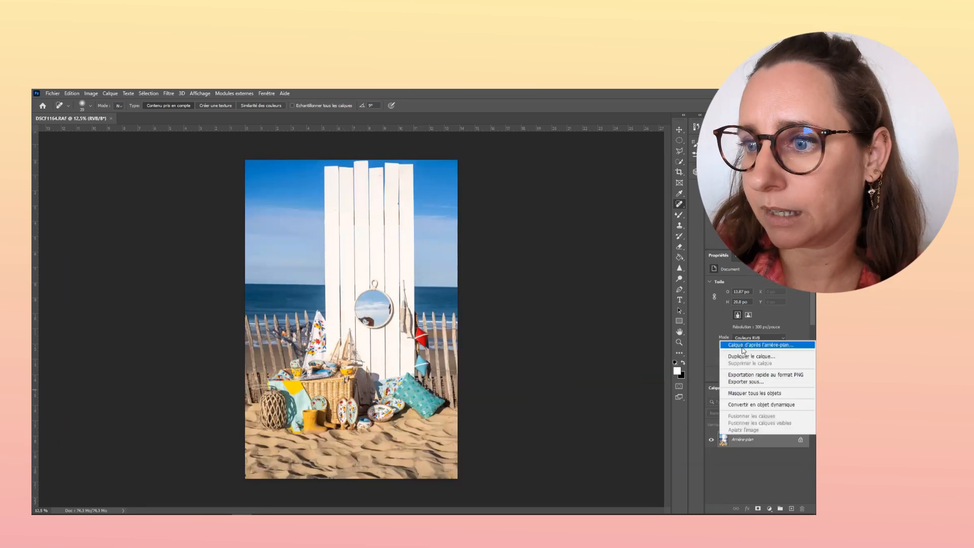
{"action": "left_click", "coordinate": [746, 356]}
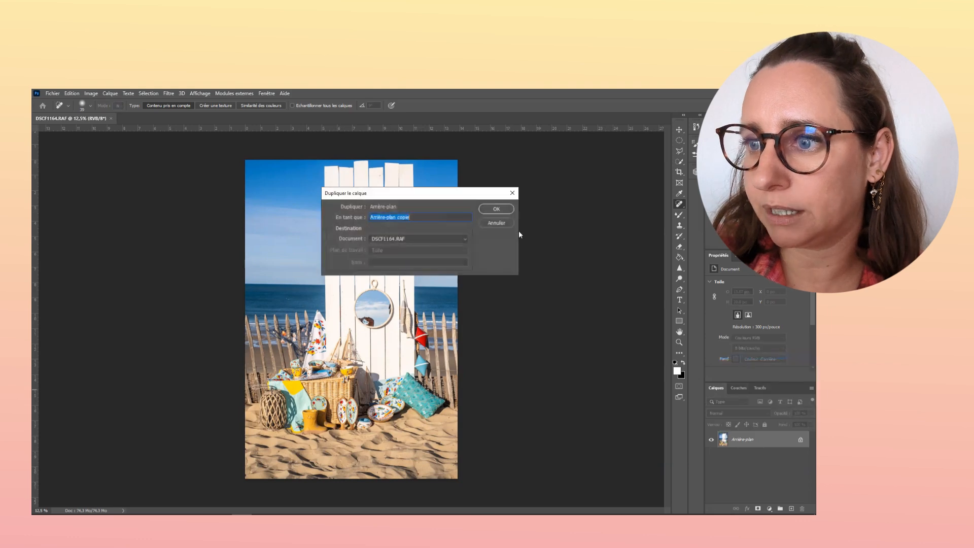
{"action": "left_click", "coordinate": [496, 209]}
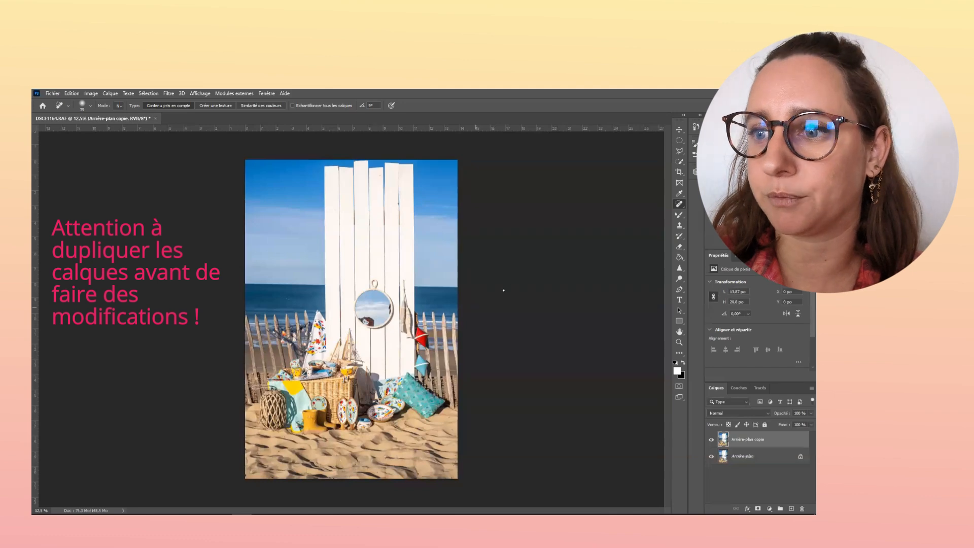
Start a crop that keeps the original format ratio (Format d'origine) and frames the whole photo.
{"action": "left_click", "coordinate": [679, 172]}
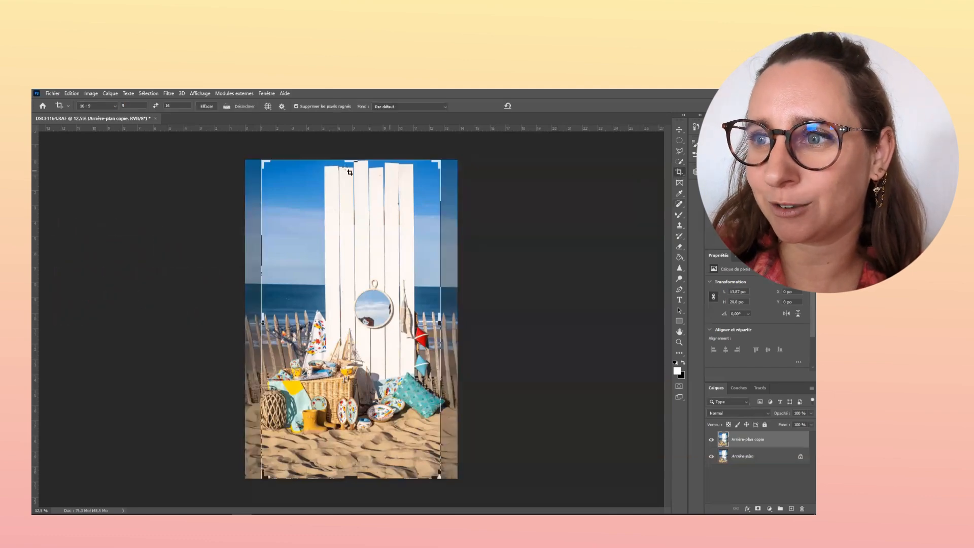
{"action": "left_click", "coordinate": [97, 106]}
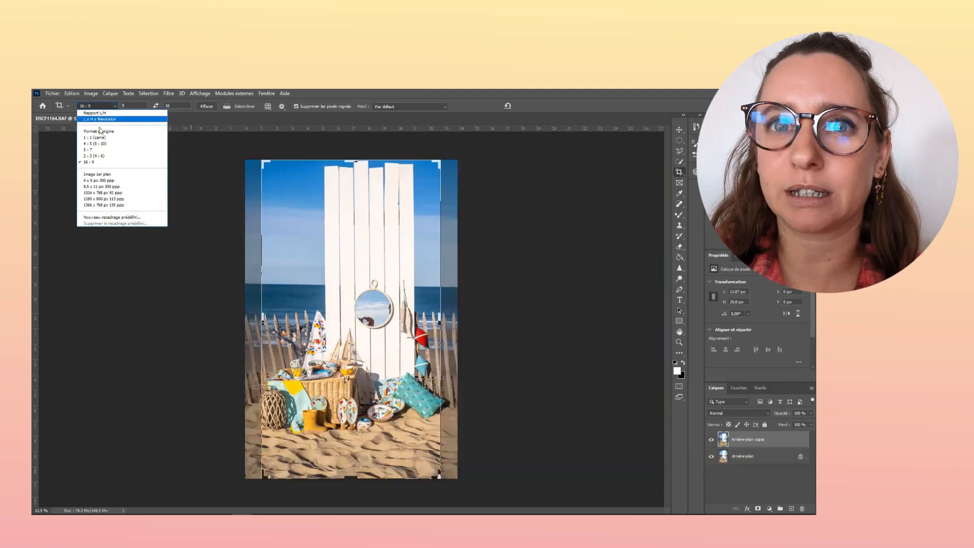
{"action": "left_click", "coordinate": [96, 129]}
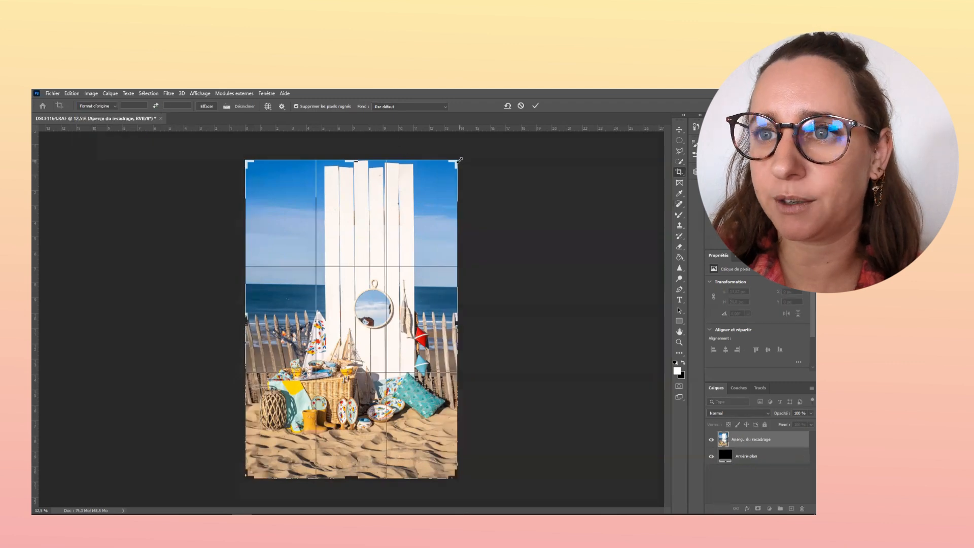
{"action": "left_click_drag", "start_coordinate": [458, 163], "coordinate": [461, 161]}
{"action": "left_click", "coordinate": [519, 107]}
{"action": "left_click", "coordinate": [399, 239]}
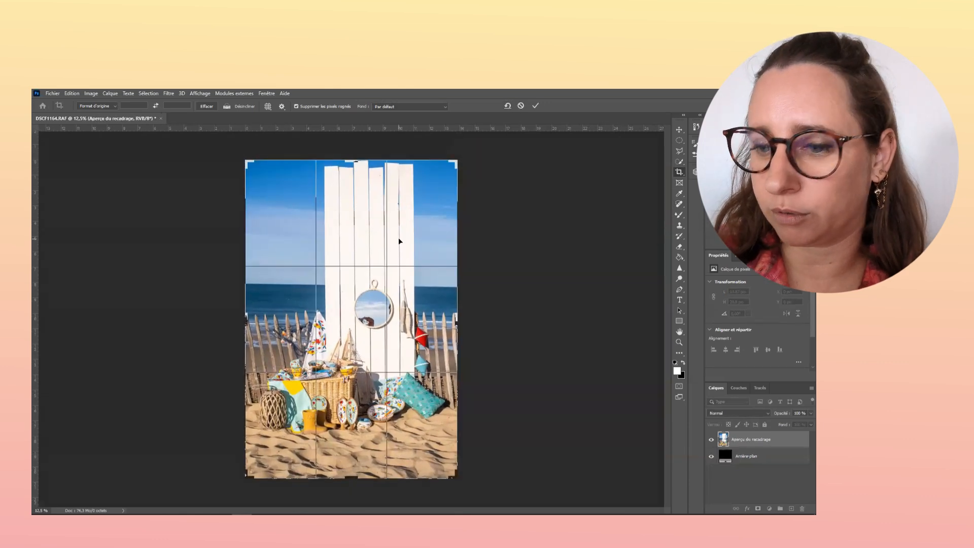
Shift the photo down inside the crop frame to leave space above the white boards, and apply the crop.
{"action": "key", "text": "Down"}
{"action": "key", "text": "Down"}
{"action": "key", "text": "Down"}
{"action": "key", "text": "Down"}
{"action": "key", "text": "Down"}
{"action": "key", "text": "Down"}
{"action": "key", "text": "Down"}
{"action": "key", "text": "Down"}
{"action": "key", "text": "Down"}
{"action": "key", "text": "Down"}
{"action": "key", "text": "Down"}
{"action": "key", "text": "Down"}
{"action": "key", "text": "Down"}
{"action": "key", "text": "Down"}
{"action": "key", "text": "Down"}
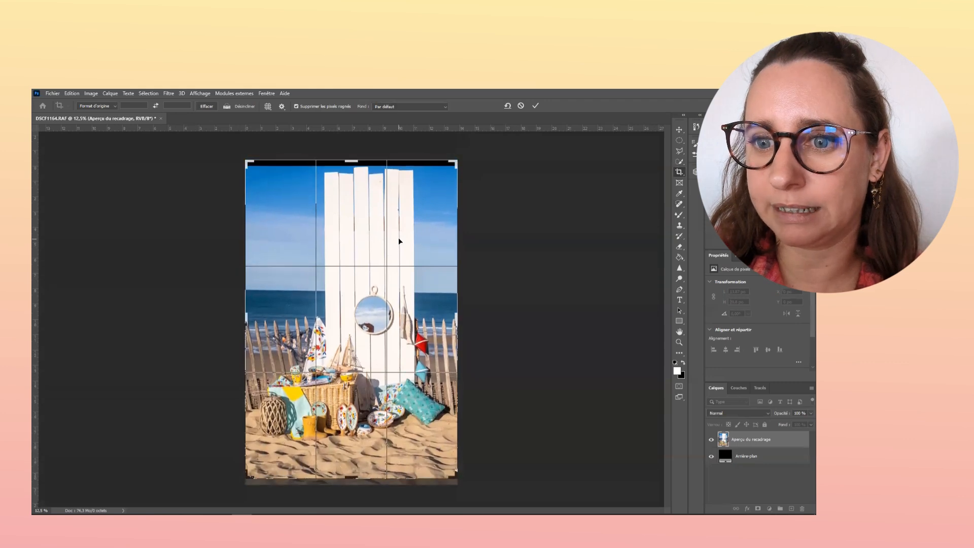
{"action": "key", "text": "Return"}
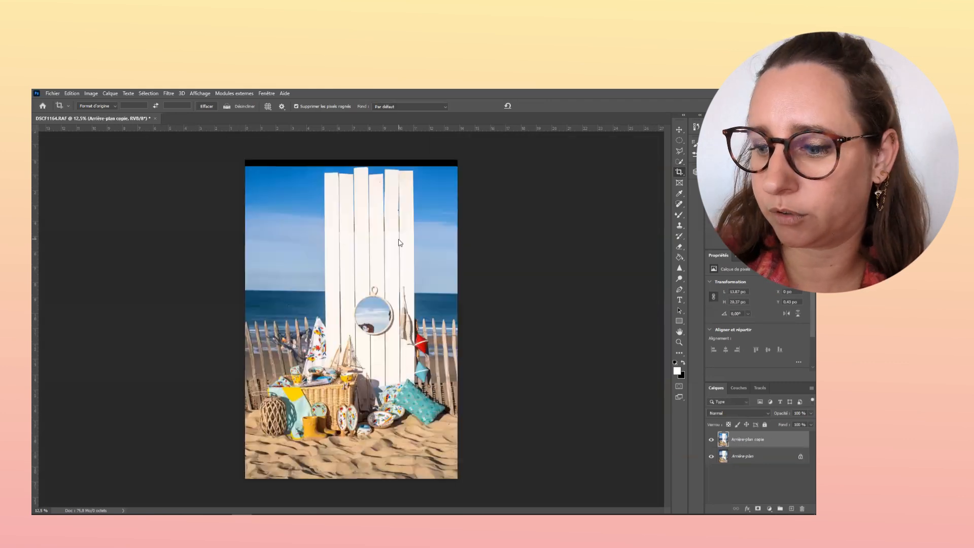
Select the empty black strip above the sky with the Polygonal Lasso and fill it to extend the sky.
{"action": "key", "text": "ctrl+plus"}
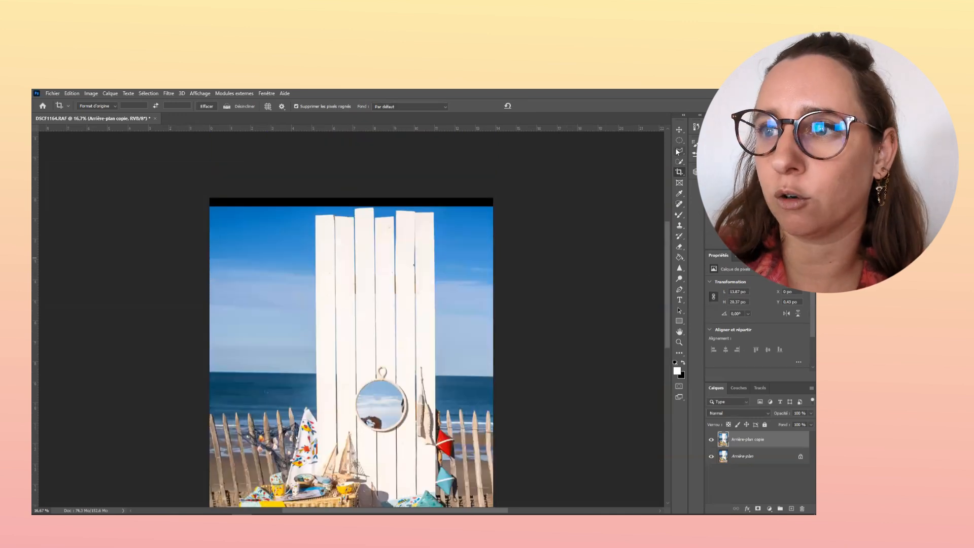
{"action": "key", "text": "l"}
{"action": "left_click_drag", "start_coordinate": [184, 208], "coordinate": [369, 208]}
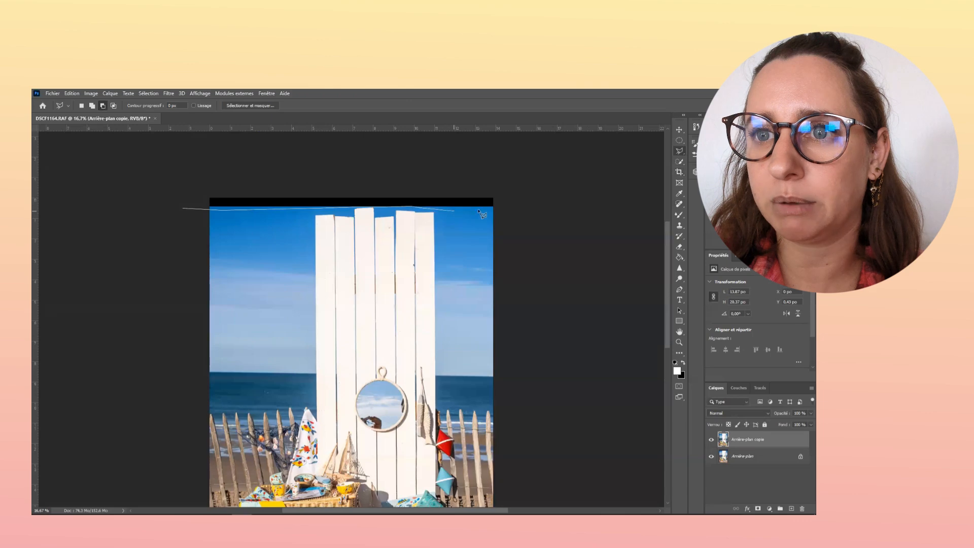
{"action": "left_click_drag", "start_coordinate": [249, 186], "coordinate": [248, 185]}
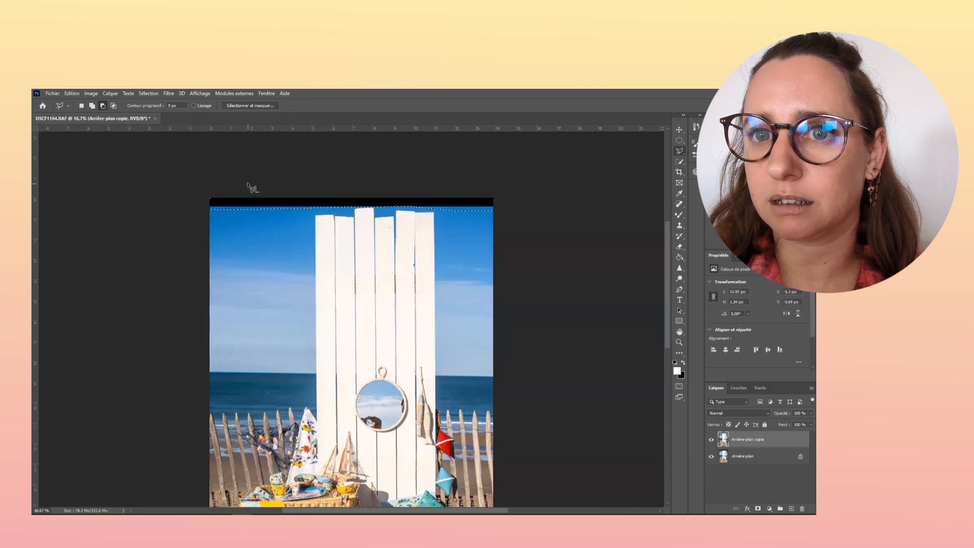
{"action": "key", "text": "shift+F5"}
{"action": "key", "text": "Return"}
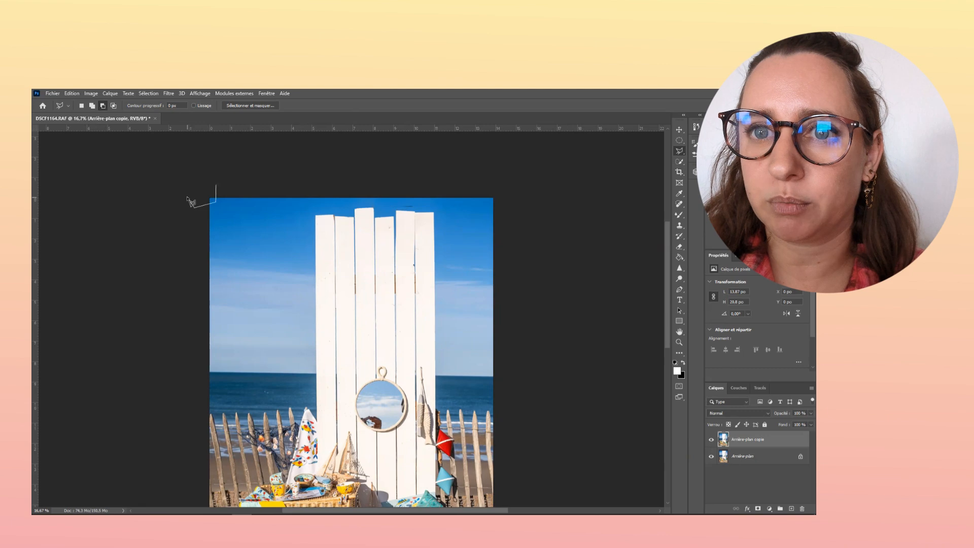
Fill the leftover marks in the sky at the photo's upper-left corner and just above the fifth white board.
{"action": "key", "text": "shift+F5"}
{"action": "key", "text": "Return"}
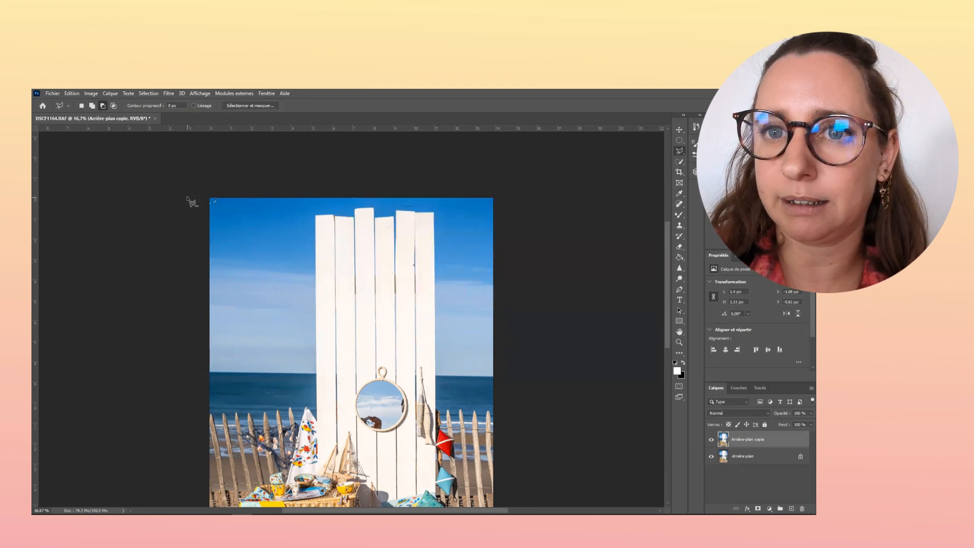
{"action": "key", "text": "ctrl+plus"}
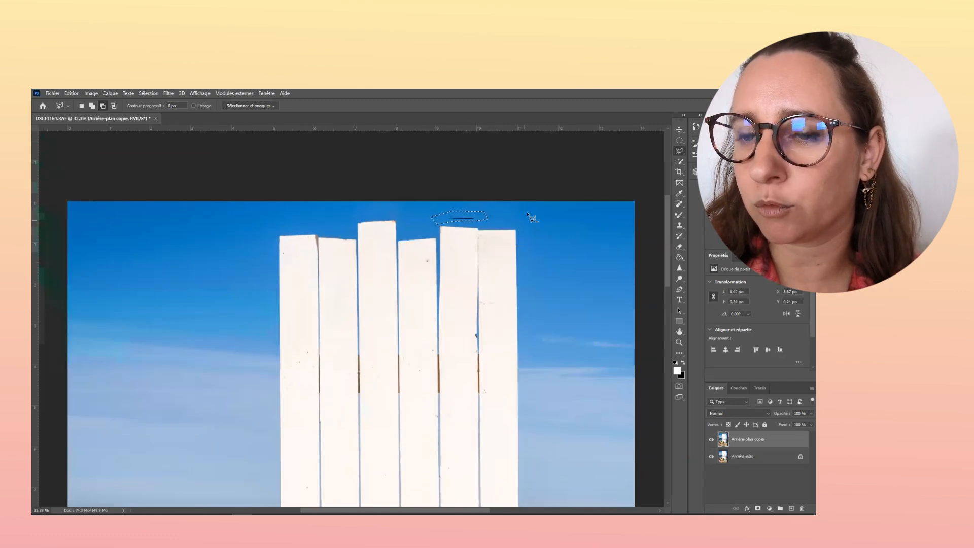
{"action": "key", "text": "shift+F5"}
{"action": "key", "text": "Return"}
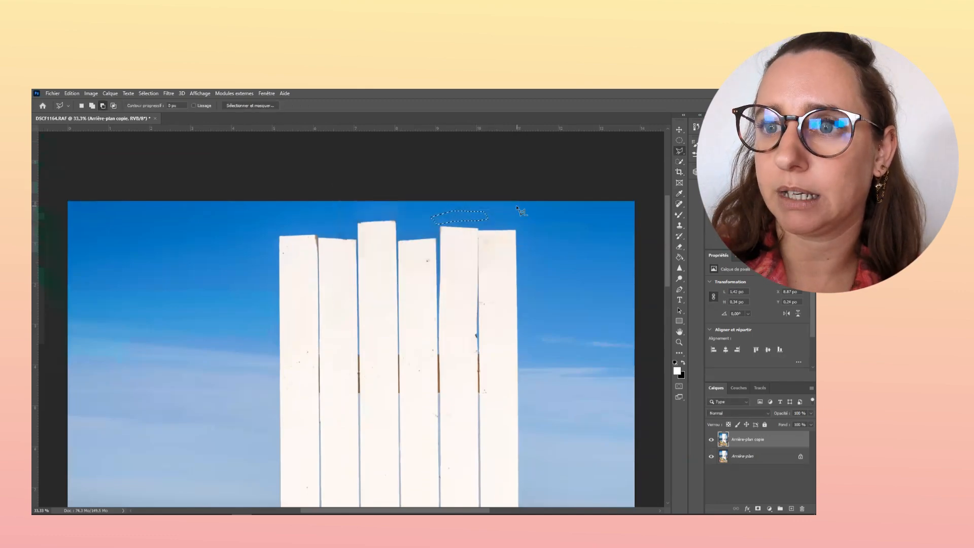
Remove the dark specks from the two white boards between the fish towel and the mirror with the Spot Healing Brush.
{"action": "key", "text": "ctrl+minus"}
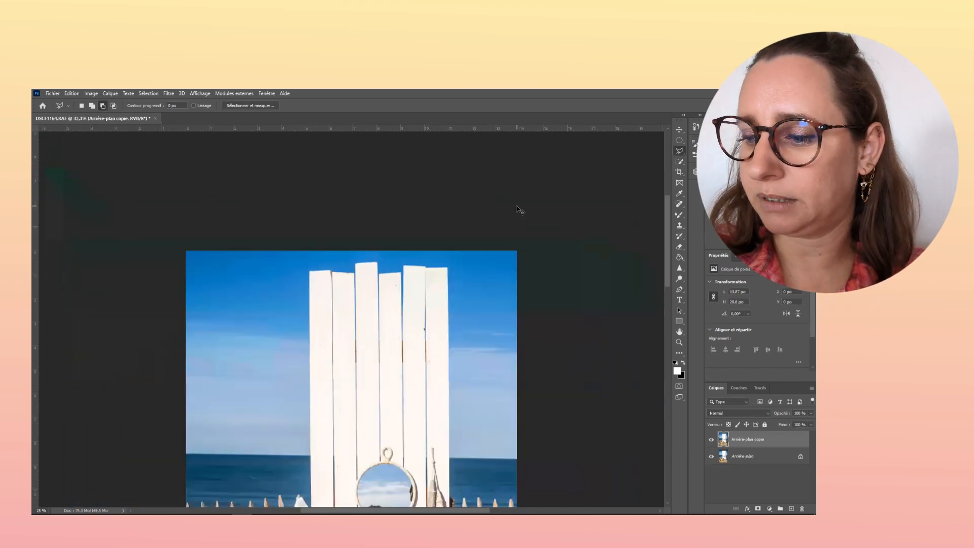
{"action": "key", "text": "ctrl+minus"}
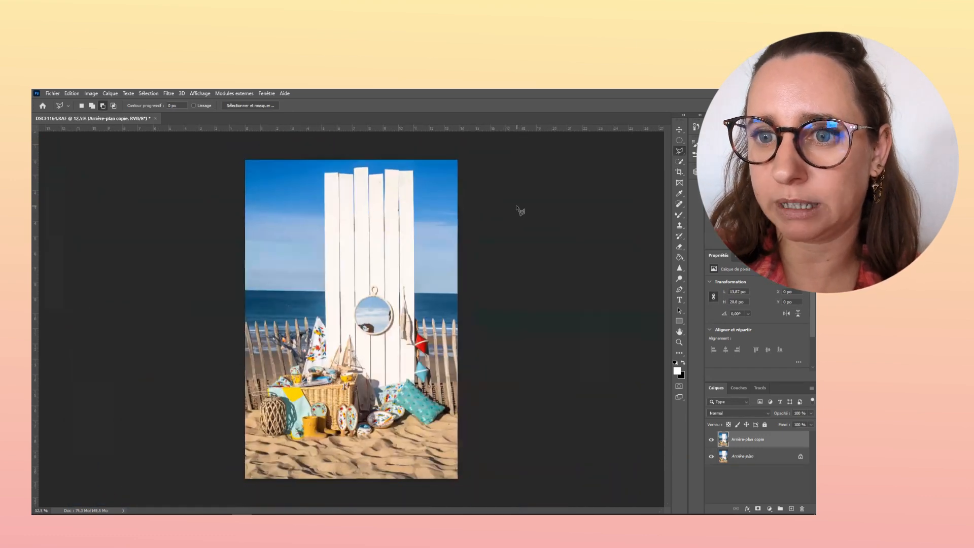
{"action": "key", "text": "ctrl+plus"}
{"action": "key", "text": "ctrl+plus"}
{"action": "key", "text": "ctrl+plus"}
{"action": "key", "text": "ctrl+plus"}
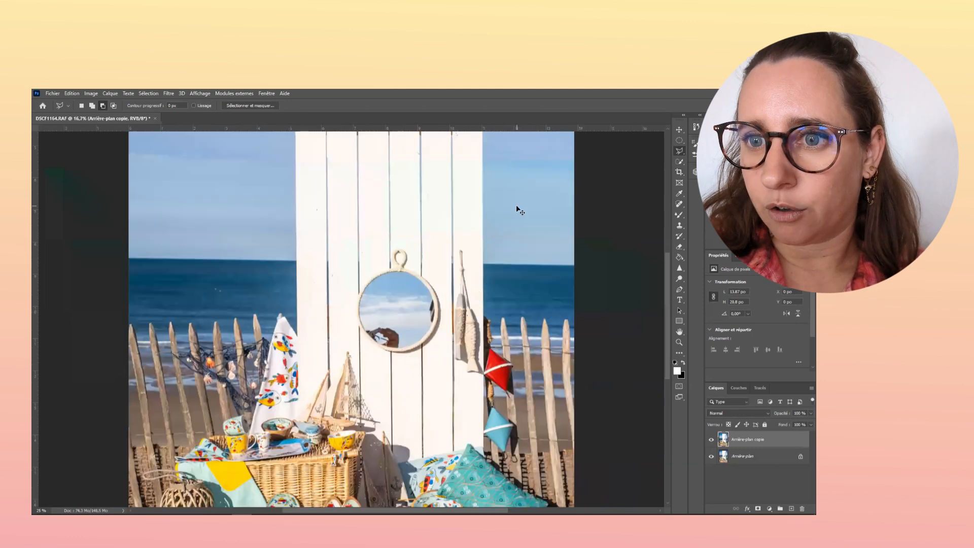
{"action": "key", "text": "ctrl+plus"}
{"action": "key", "text": "ctrl+plus"}
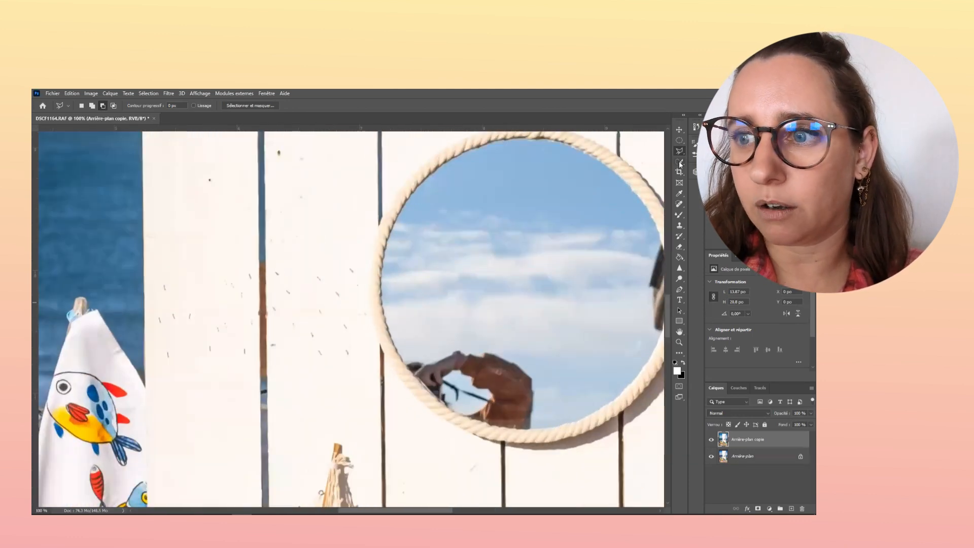
{"action": "left_click", "coordinate": [678, 204]}
{"action": "left_click", "coordinate": [279, 152]}
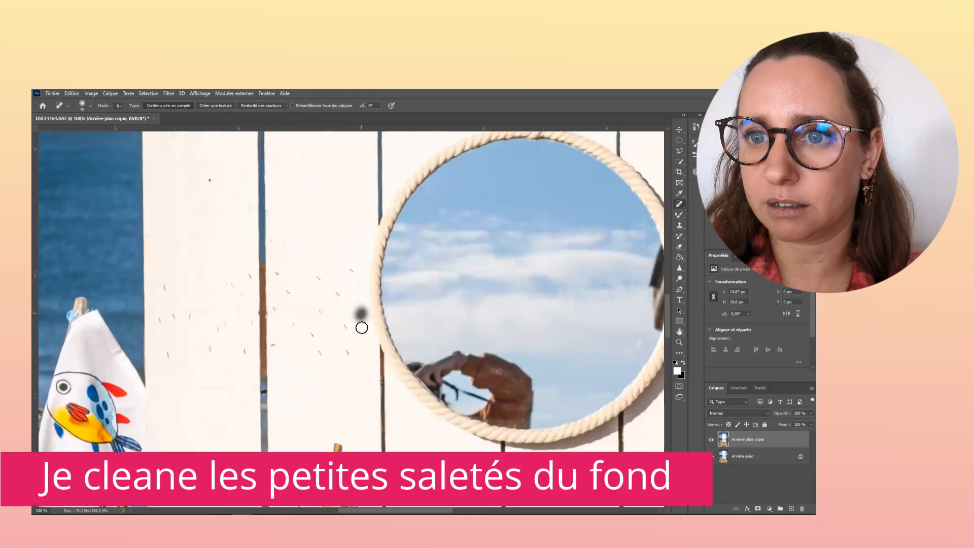
{"action": "left_click", "coordinate": [346, 351]}
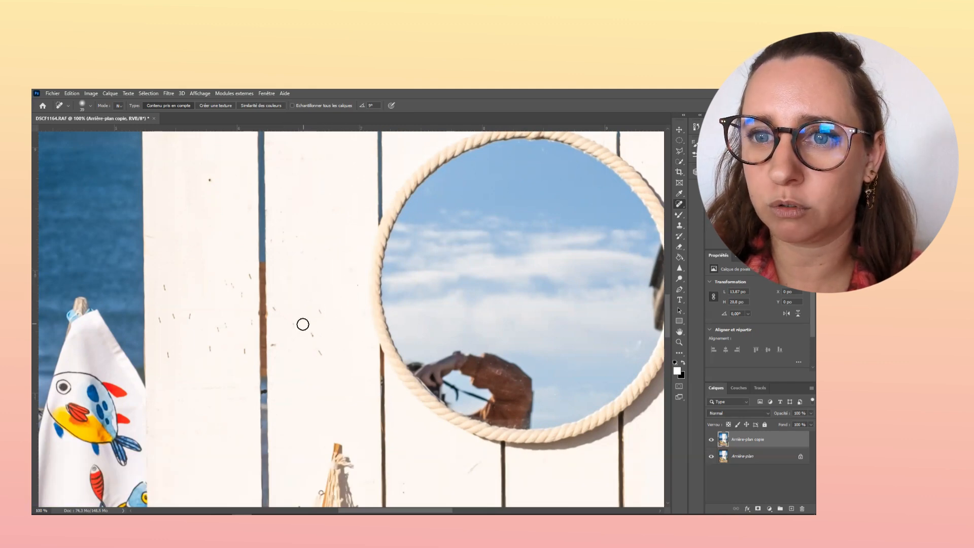
{"action": "left_click", "coordinate": [319, 310]}
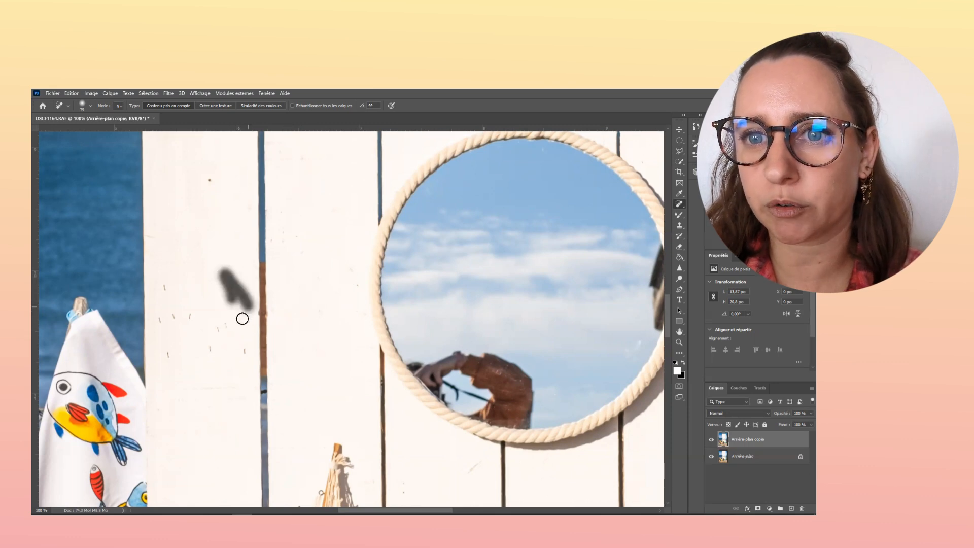
{"action": "left_click_drag", "start_coordinate": [166, 288], "coordinate": [166, 284]}
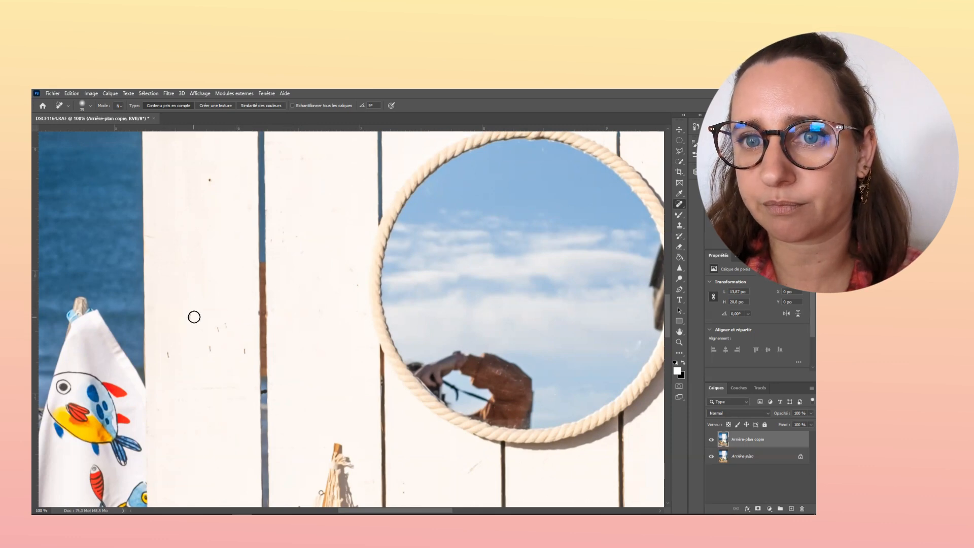
{"action": "left_click", "coordinate": [238, 351]}
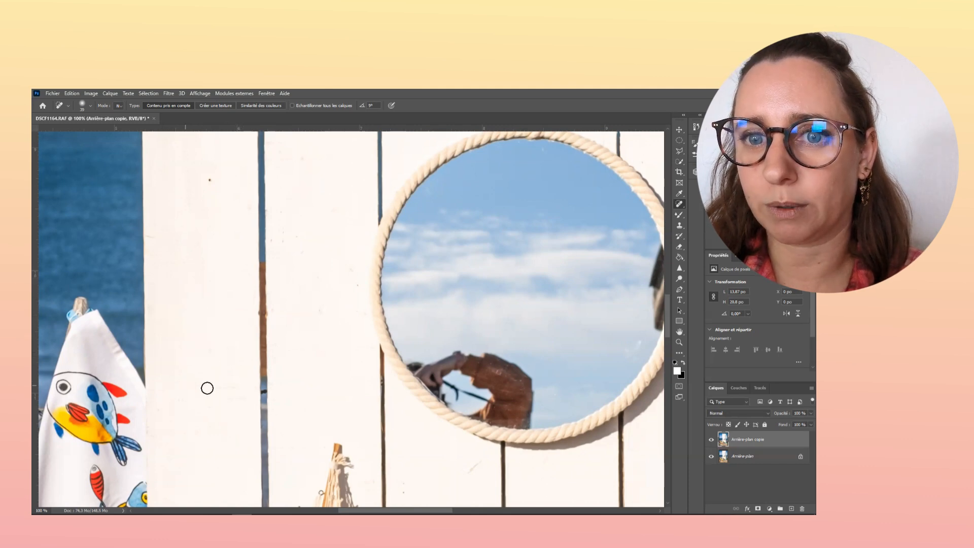
Heal the specks on the middle white board above the mirror, level with the brown crosspiece.
{"action": "scroll", "coordinate": [312, 324], "scroll_direction": "down", "scroll_amount": 5}
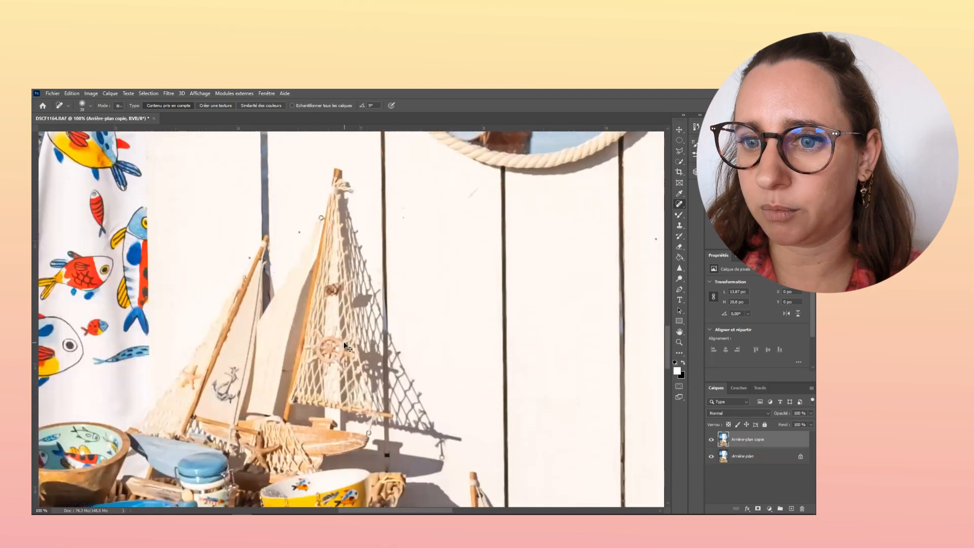
{"action": "key", "text": "ctrl+minus"}
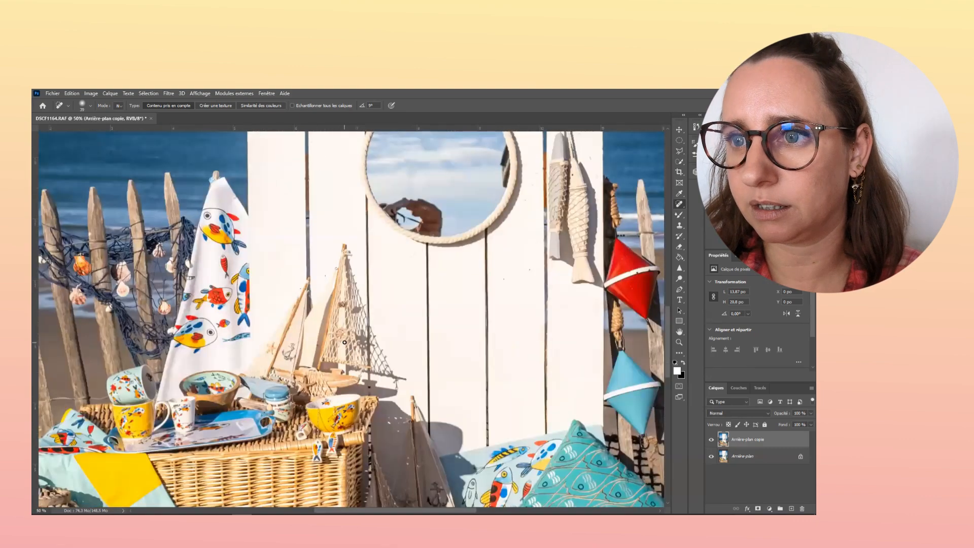
{"action": "key", "text": "ctrl+minus"}
{"action": "scroll", "coordinate": [344, 342], "scroll_direction": "up", "scroll_amount": 3}
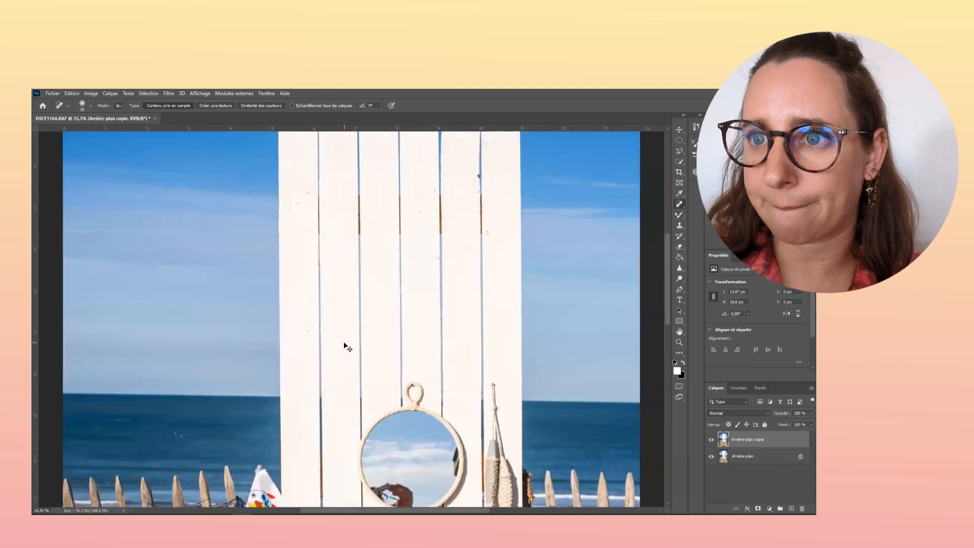
{"action": "key", "text": "ctrl+plus"}
{"action": "key", "text": "ctrl+plus"}
{"action": "scroll", "coordinate": [344, 343], "scroll_direction": "up", "scroll_amount": 2}
{"action": "key", "text": "ctrl+plus"}
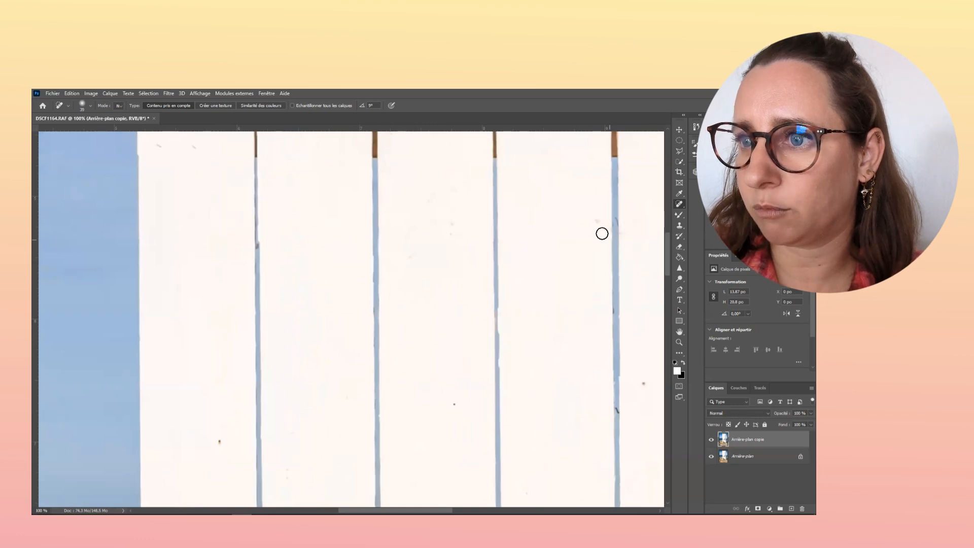
{"action": "scroll", "coordinate": [446, 385], "scroll_direction": "up", "scroll_amount": 5}
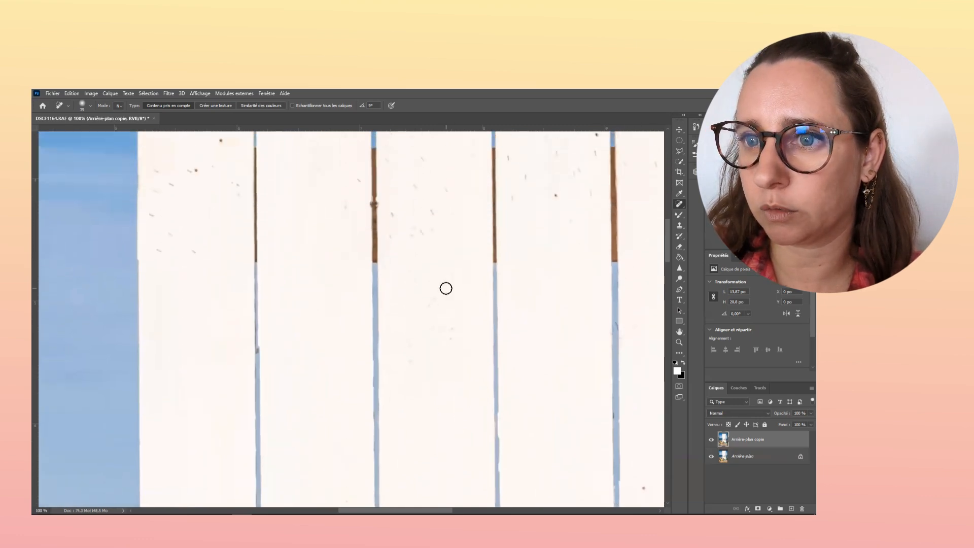
{"action": "mouse_move", "coordinate": [412, 257]}
{"action": "left_mouse_down"}
{"action": "mouse_move", "coordinate": [417, 340]}
{"action": "mouse_move", "coordinate": [427, 317]}
{"action": "left_mouse_up"}
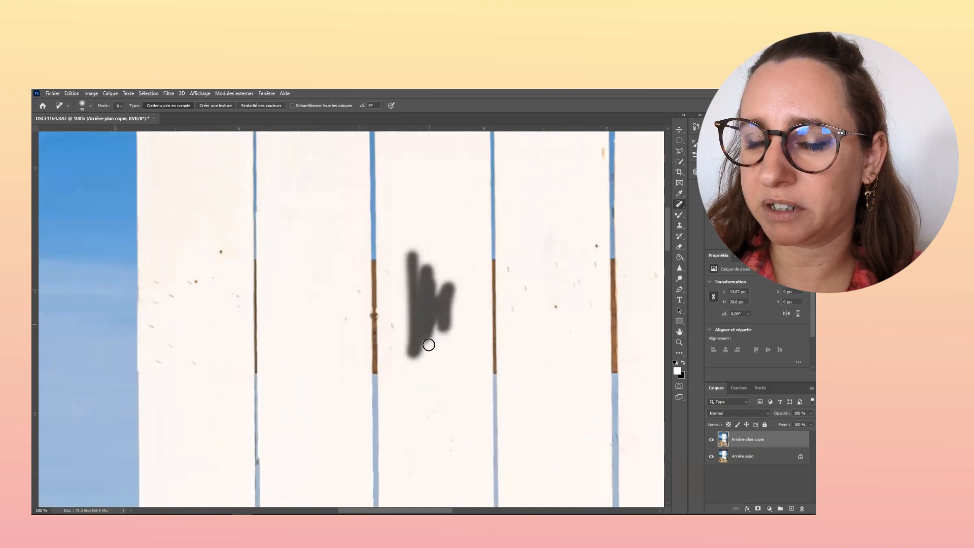
{"action": "mouse_move", "coordinate": [389, 265]}
{"action": "left_mouse_down"}
{"action": "mouse_move", "coordinate": [391, 359]}
{"action": "mouse_move", "coordinate": [413, 326]}
{"action": "left_mouse_up"}
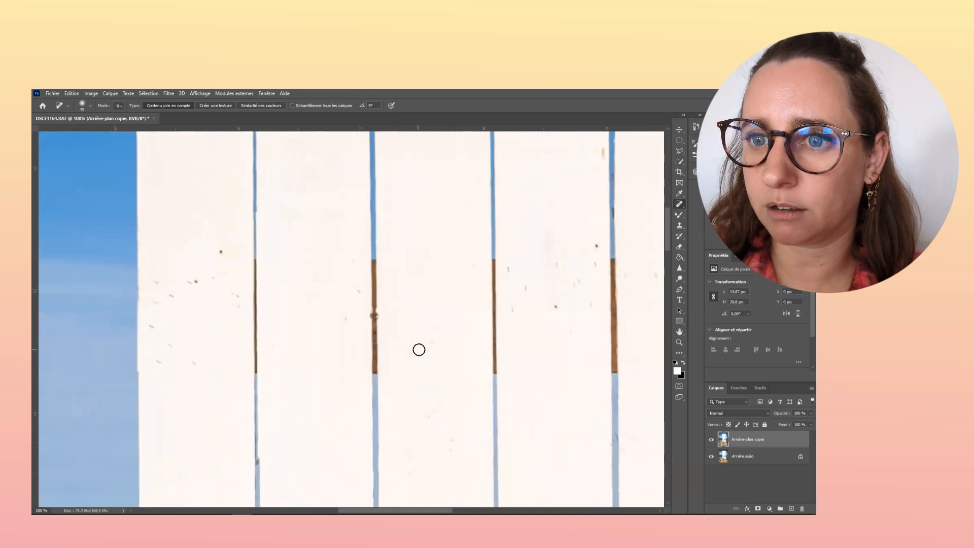
Heal the specks and stains on the white board directly right of the middle one, around and above the brown crosspiece.
{"action": "mouse_move", "coordinate": [526, 307]}
{"action": "left_mouse_down"}
{"action": "mouse_move", "coordinate": [564, 299]}
{"action": "mouse_move", "coordinate": [593, 242]}
{"action": "mouse_move", "coordinate": [587, 311]}
{"action": "mouse_move", "coordinate": [569, 310]}
{"action": "mouse_move", "coordinate": [557, 259]}
{"action": "left_mouse_up"}
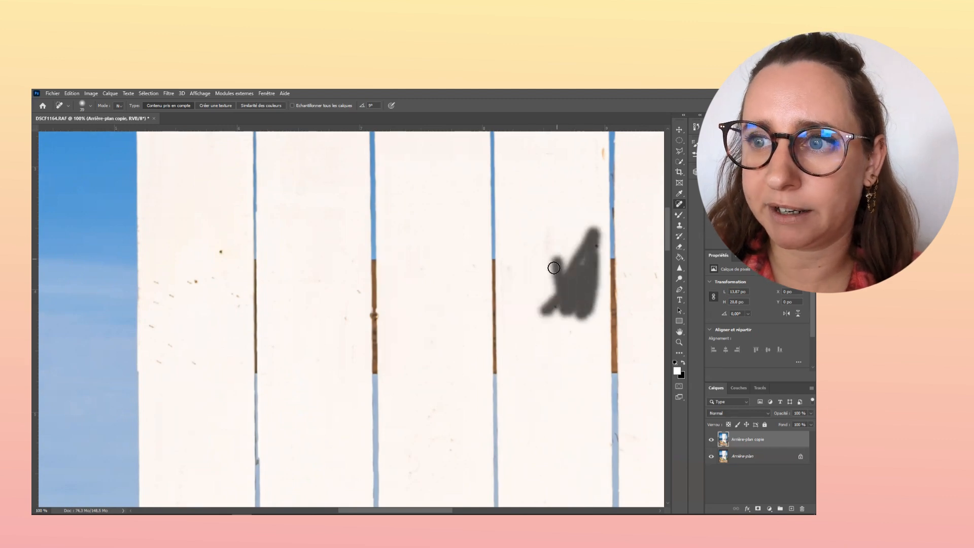
{"action": "left_click_drag", "start_coordinate": [560, 337], "coordinate": [571, 320]}
{"action": "left_click", "coordinate": [555, 307]}
{"action": "left_click_drag", "start_coordinate": [551, 234], "coordinate": [590, 259]}
{"action": "scroll", "coordinate": [592, 200], "scroll_direction": "up", "scroll_amount": 2}
{"action": "left_click_drag", "start_coordinate": [604, 183], "coordinate": [603, 205]}
{"action": "left_click_drag", "start_coordinate": [588, 289], "coordinate": [593, 296]}
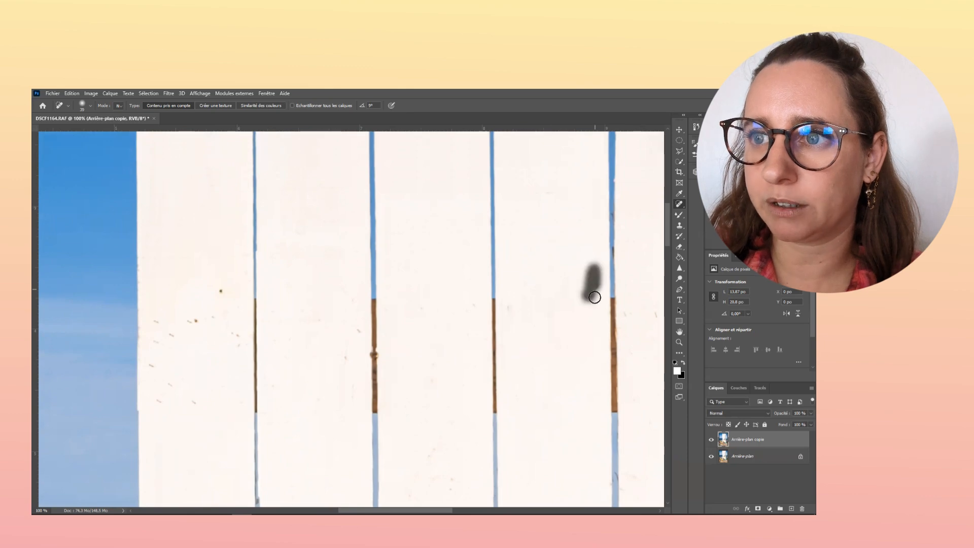
Heal the dark spots on the leftmost white board and the specks along the neighbouring board's right edge.
{"action": "mouse_move", "coordinate": [217, 294]}
{"action": "left_mouse_down"}
{"action": "mouse_move", "coordinate": [168, 356]}
{"action": "mouse_move", "coordinate": [160, 342]}
{"action": "mouse_move", "coordinate": [155, 386]}
{"action": "mouse_move", "coordinate": [163, 377]}
{"action": "mouse_move", "coordinate": [169, 408]}
{"action": "mouse_move", "coordinate": [197, 386]}
{"action": "mouse_move", "coordinate": [233, 335]}
{"action": "left_mouse_up"}
{"action": "mouse_move", "coordinate": [242, 345]}
{"action": "left_mouse_down"}
{"action": "mouse_move", "coordinate": [215, 321]}
{"action": "mouse_move", "coordinate": [214, 295]}
{"action": "mouse_move", "coordinate": [217, 327]}
{"action": "left_mouse_up"}
{"action": "scroll", "coordinate": [218, 325], "scroll_direction": "down", "scroll_amount": 1}
{"action": "left_click_drag", "start_coordinate": [350, 269], "coordinate": [373, 336]}
Heal the remaining specks on the upper white boards and the dark knot near the top of the fourth board.
{"action": "left_click_drag", "start_coordinate": [440, 512], "coordinate": [481, 512]}
{"action": "left_click_drag", "start_coordinate": [525, 339], "coordinate": [522, 370]}
{"action": "scroll", "coordinate": [557, 321], "scroll_direction": "up", "scroll_amount": 1}
{"action": "left_click_drag", "start_coordinate": [602, 330], "coordinate": [605, 405]}
{"action": "scroll", "coordinate": [551, 365], "scroll_direction": "up", "scroll_amount": 1}
{"action": "left_click_drag", "start_coordinate": [525, 235], "coordinate": [567, 242]}
{"action": "mouse_move", "coordinate": [428, 393]}
{"action": "left_mouse_down"}
{"action": "mouse_move", "coordinate": [430, 429]}
{"action": "mouse_move", "coordinate": [450, 452]}
{"action": "left_mouse_up"}
{"action": "scroll", "coordinate": [433, 411], "scroll_direction": "down", "scroll_amount": 1}
{"action": "scroll", "coordinate": [432, 422], "scroll_direction": "up", "scroll_amount": 3}
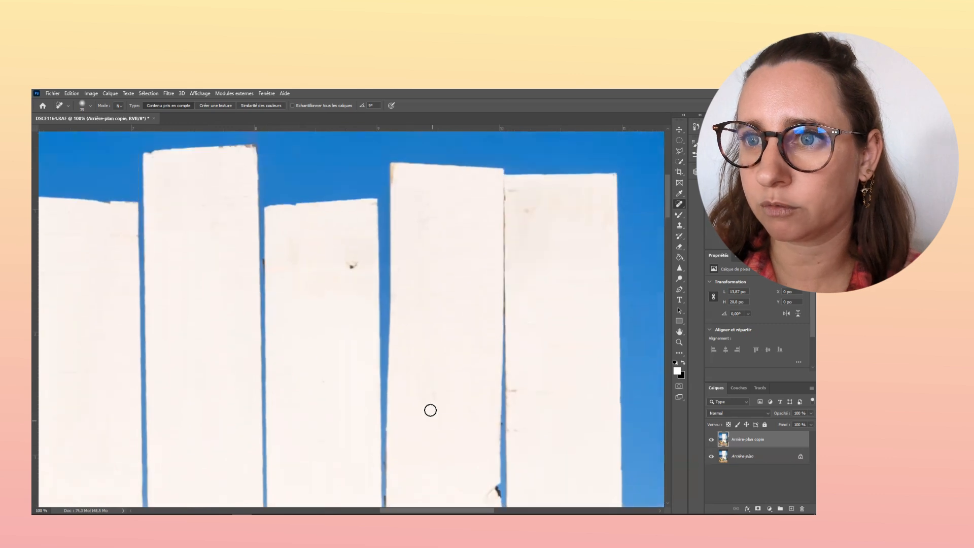
{"action": "left_click", "coordinate": [351, 271]}
Examine the whole photo and the boards around the mirror for remaining blemishes.
{"action": "scroll", "coordinate": [470, 365], "scroll_direction": "down", "scroll_amount": 3}
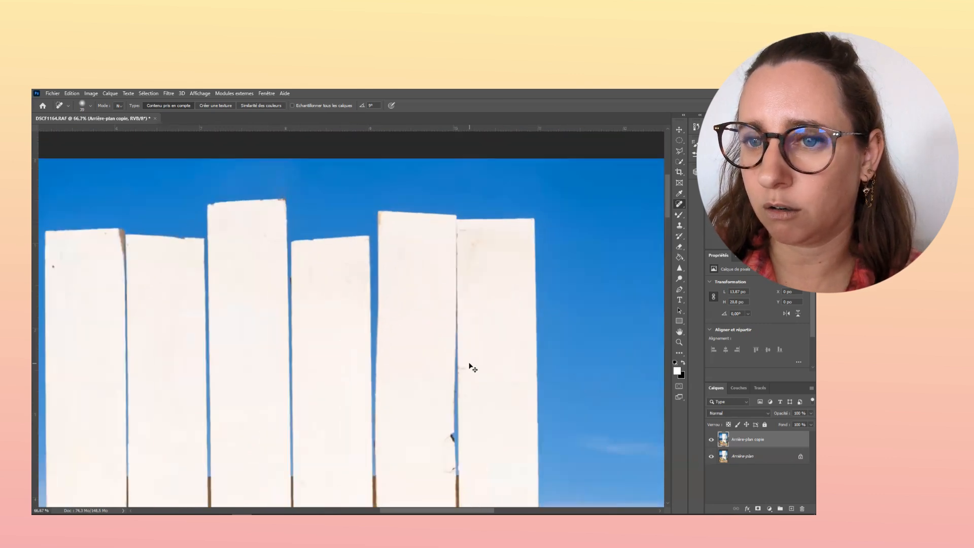
{"action": "scroll", "coordinate": [470, 365], "scroll_direction": "down", "scroll_amount": 3}
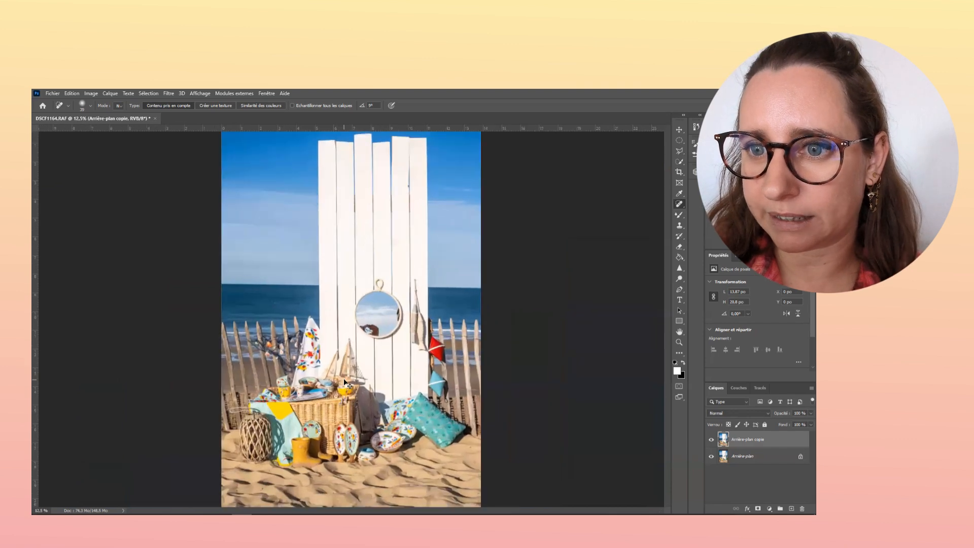
{"action": "scroll", "coordinate": [345, 381], "scroll_direction": "up", "scroll_amount": 2}
{"action": "scroll", "coordinate": [344, 379], "scroll_direction": "up", "scroll_amount": 3}
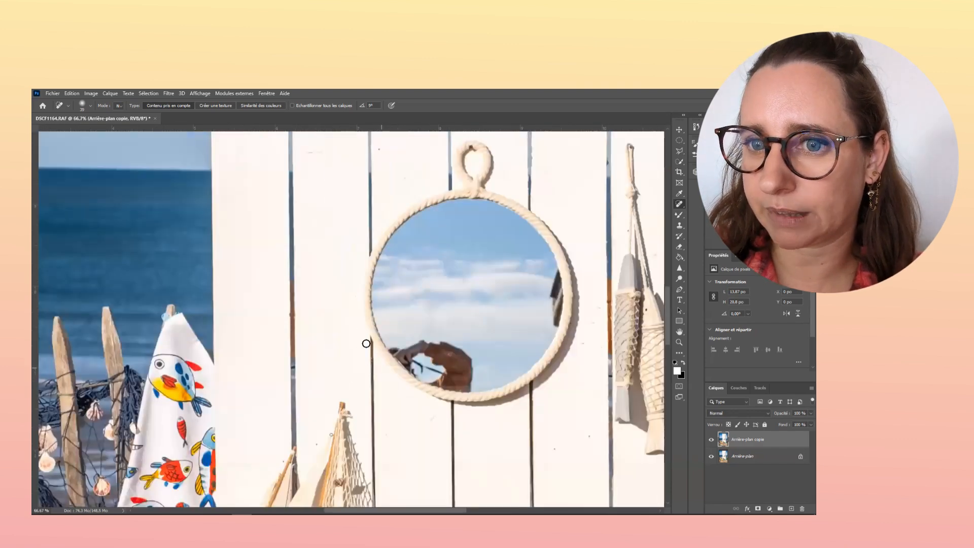
{"action": "scroll", "coordinate": [371, 352], "scroll_direction": "up", "scroll_amount": 1}
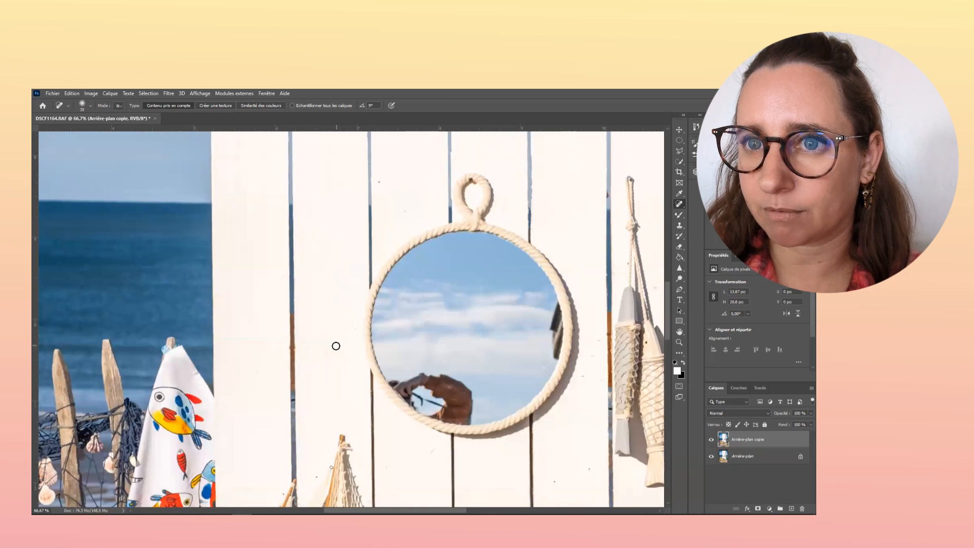
{"action": "scroll", "coordinate": [316, 370], "scroll_direction": "down", "scroll_amount": 1}
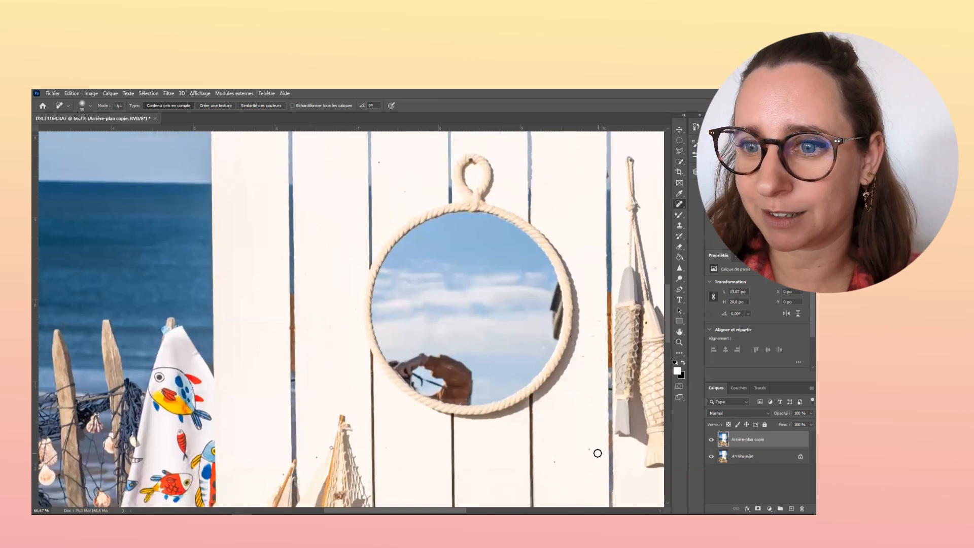
{"action": "scroll", "coordinate": [599, 451], "scroll_direction": "down", "scroll_amount": 1}
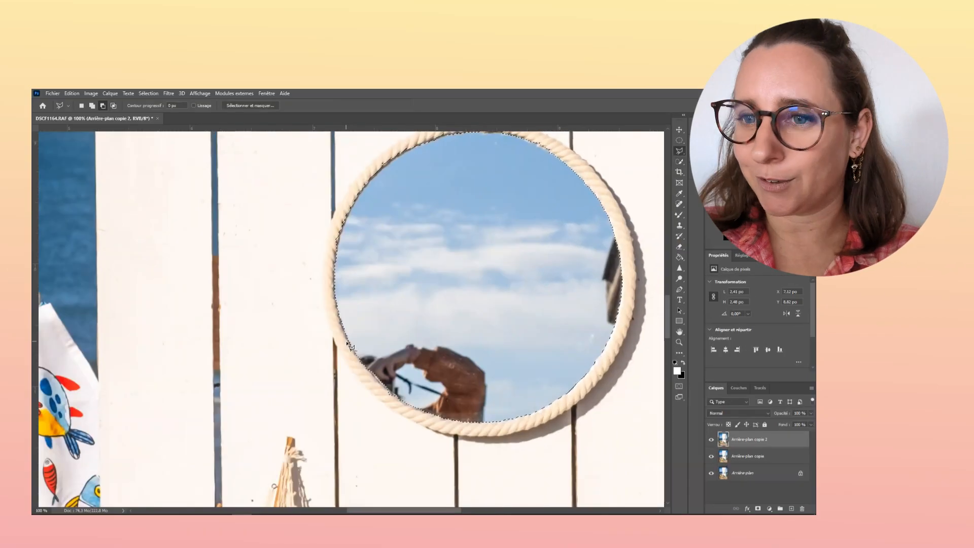
{"action": "left_click", "coordinate": [350, 342]}
{"action": "left_click", "coordinate": [414, 331]}
{"action": "left_click", "coordinate": [510, 333]}
{"action": "left_click", "coordinate": [525, 406]}
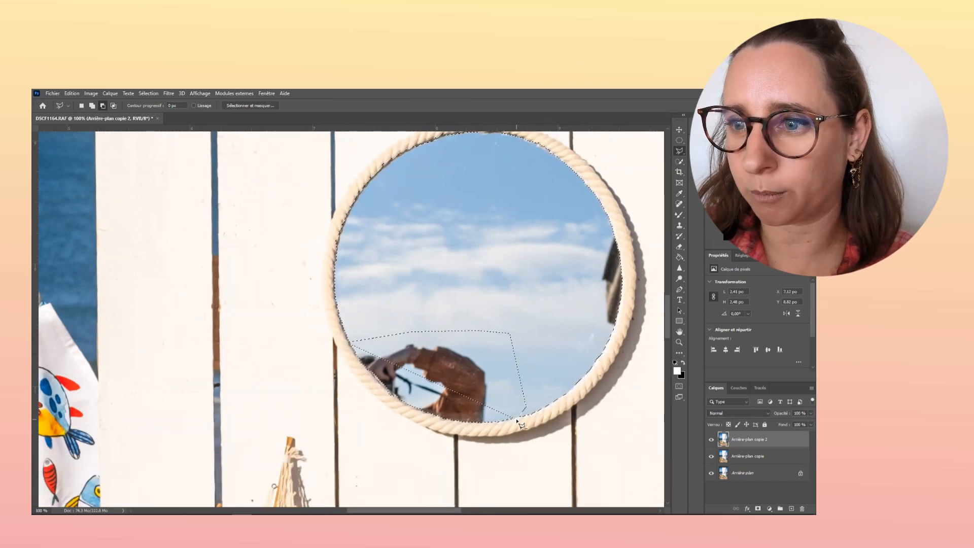
{"action": "key", "text": "Escape"}
Subtract the area around the photographer's reflection from the mirror selection with the Polygonal Lasso.
{"action": "left_click", "coordinate": [345, 344]}
{"action": "left_click", "coordinate": [362, 321]}
{"action": "left_click", "coordinate": [486, 432]}
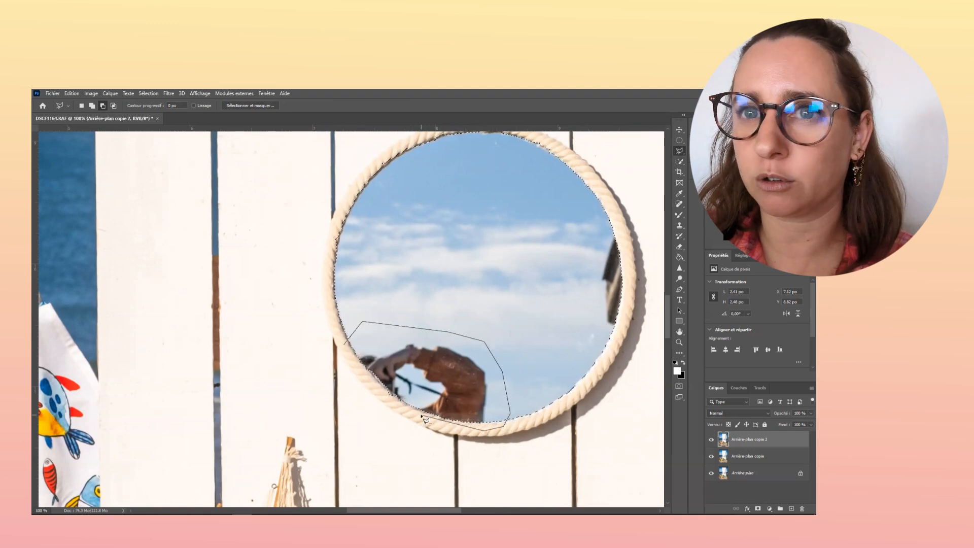
{"action": "left_click", "coordinate": [347, 347]}
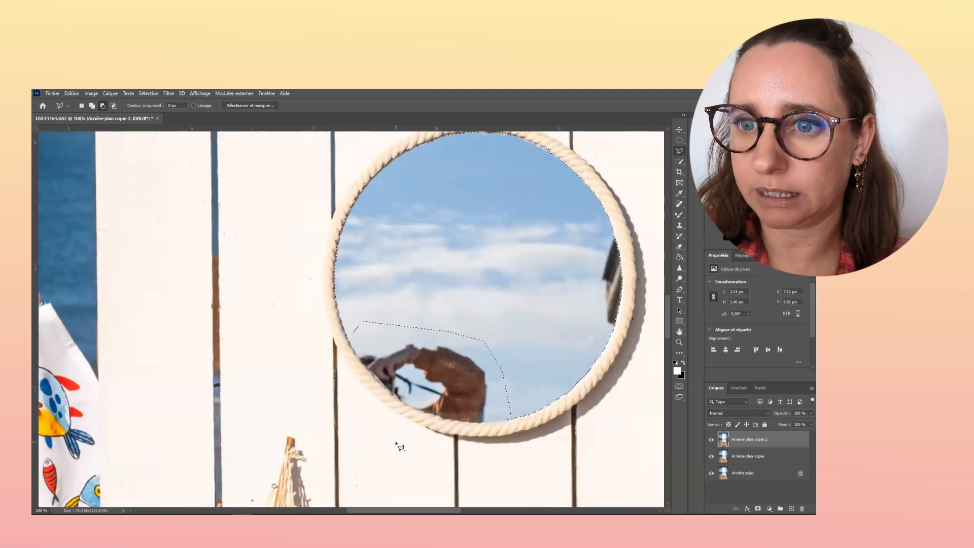
{"action": "left_click", "coordinate": [157, 94]}
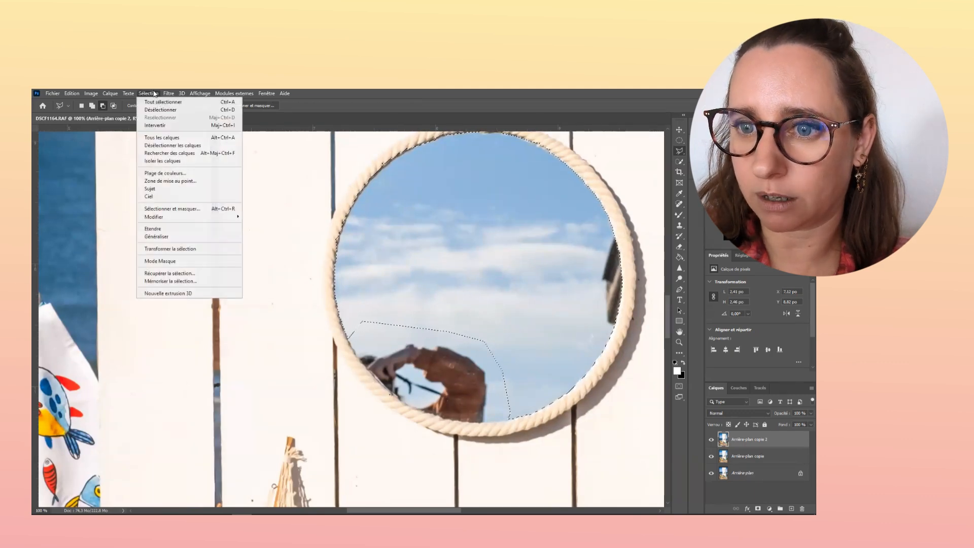
{"action": "left_click", "coordinate": [164, 122]}
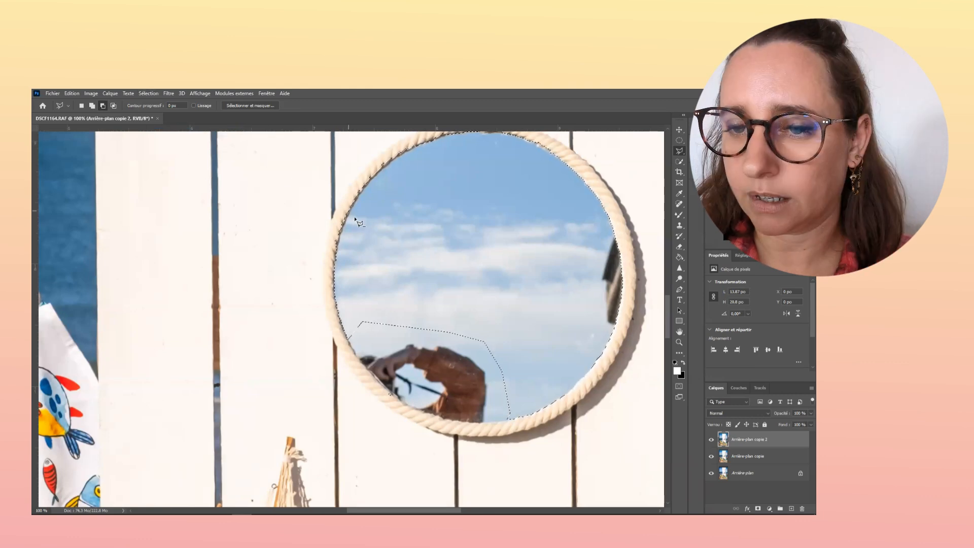
{"action": "left_click", "coordinate": [148, 94]}
{"action": "left_click", "coordinate": [162, 125]}
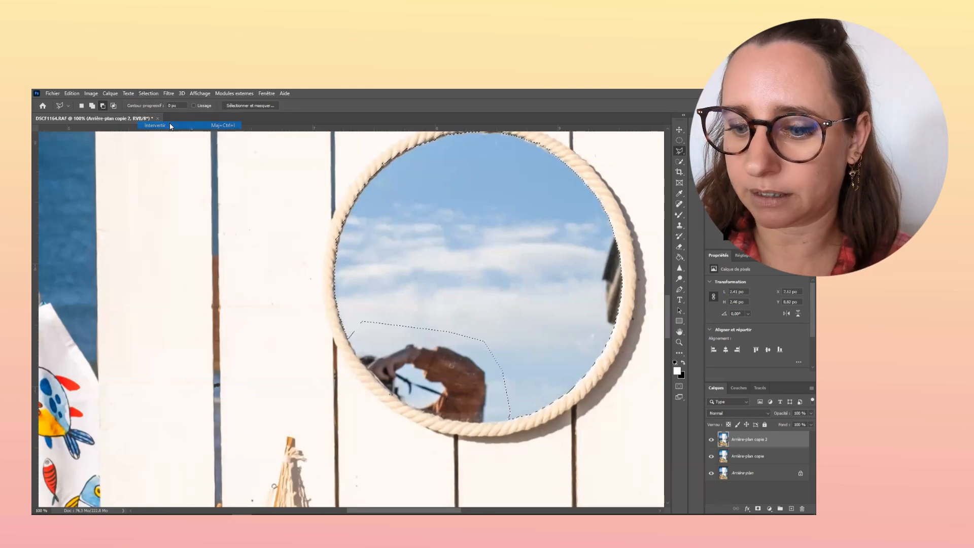
Fill the selected area over the photographer's reflection at the lower edge of the mirror.
{"action": "key", "text": "shift+BackSpace"}
{"action": "key", "text": "Return"}
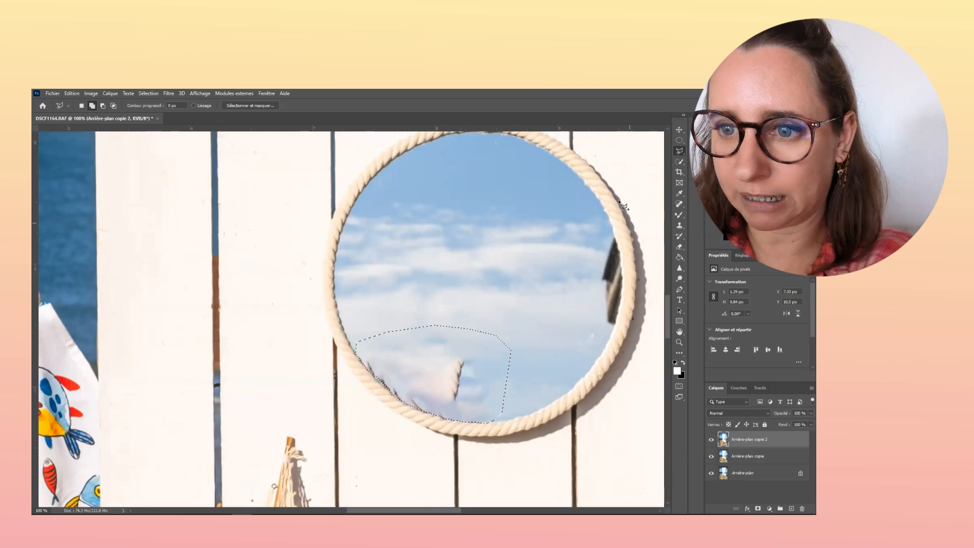
Clear the selection around the filled reflection in the mirror.
{"action": "key", "text": "ctrl+d"}
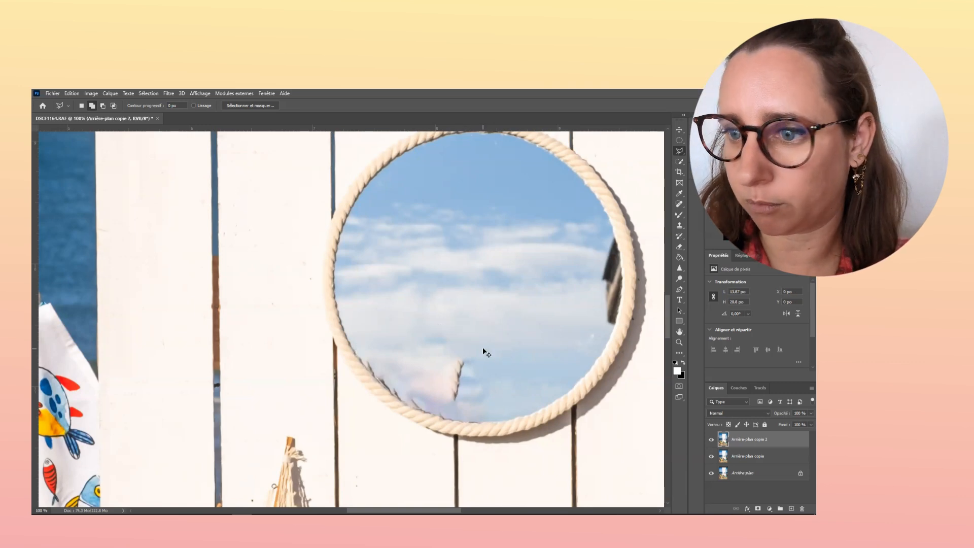
{"action": "key", "text": "ctrl+plus"}
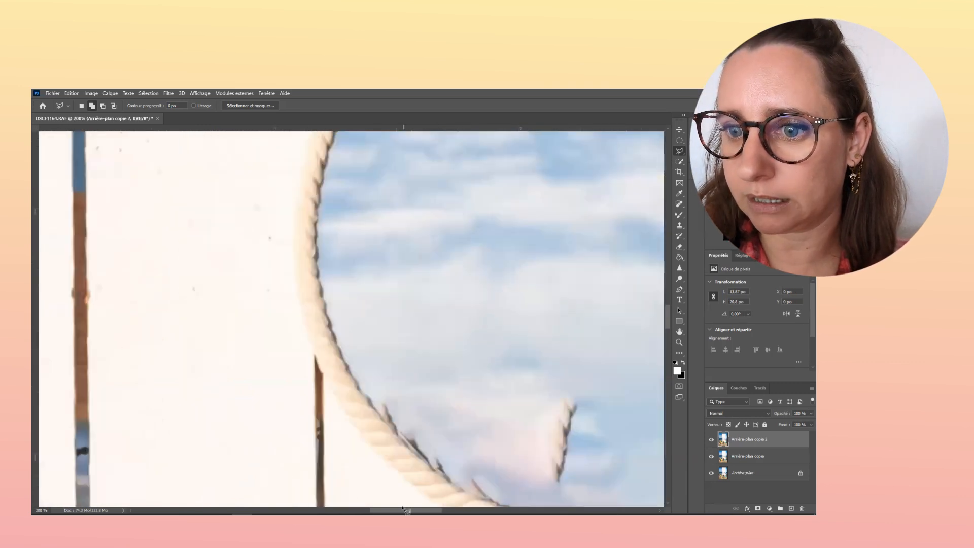
{"action": "scroll", "coordinate": [410, 505], "scroll_direction": "down", "scroll_amount": 3}
{"action": "left_click", "coordinate": [413, 500]}
{"action": "double_click", "coordinate": [432, 488]}
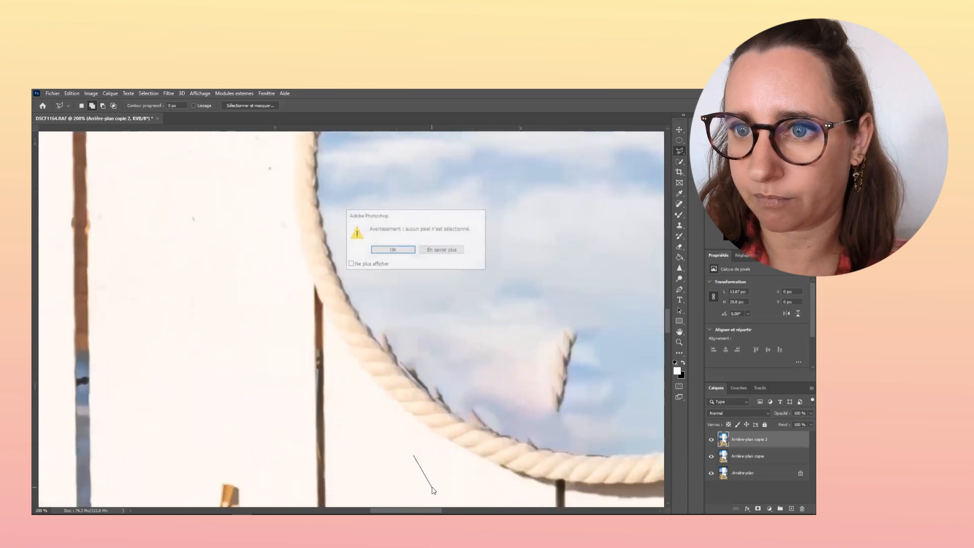
{"action": "left_click", "coordinate": [393, 250]}
Outline the stray rope fragment inside the mirror with the Polygonal Lasso and replace it with a Content-Aware fill.
{"action": "left_click_drag", "start_coordinate": [434, 511], "coordinate": [446, 511]}
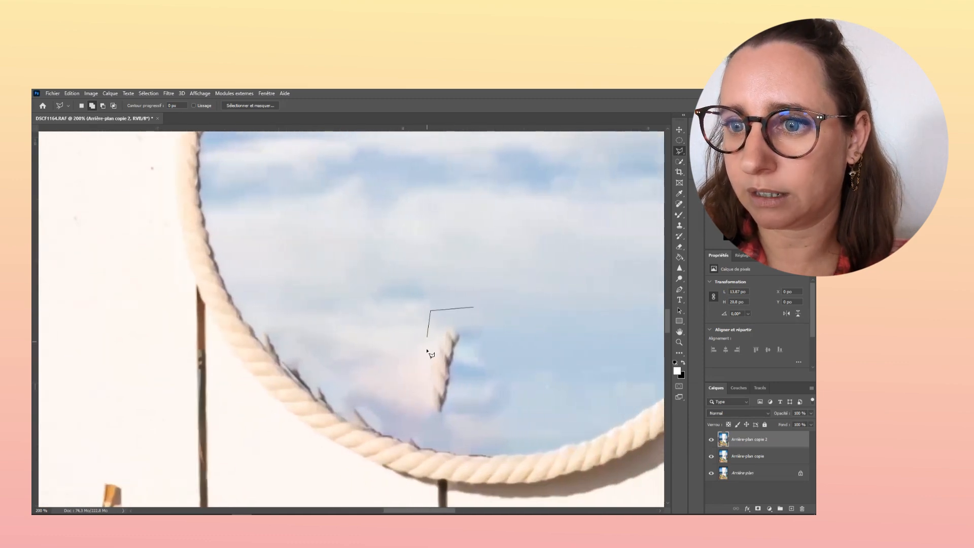
{"action": "double_click", "coordinate": [500, 325]}
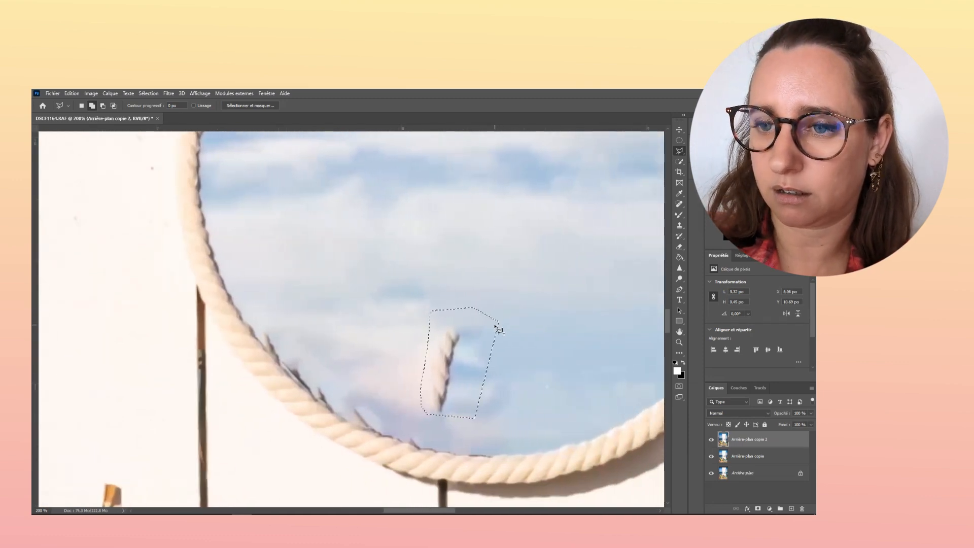
{"action": "key", "text": "shift+BackSpace"}
{"action": "key", "text": "Return"}
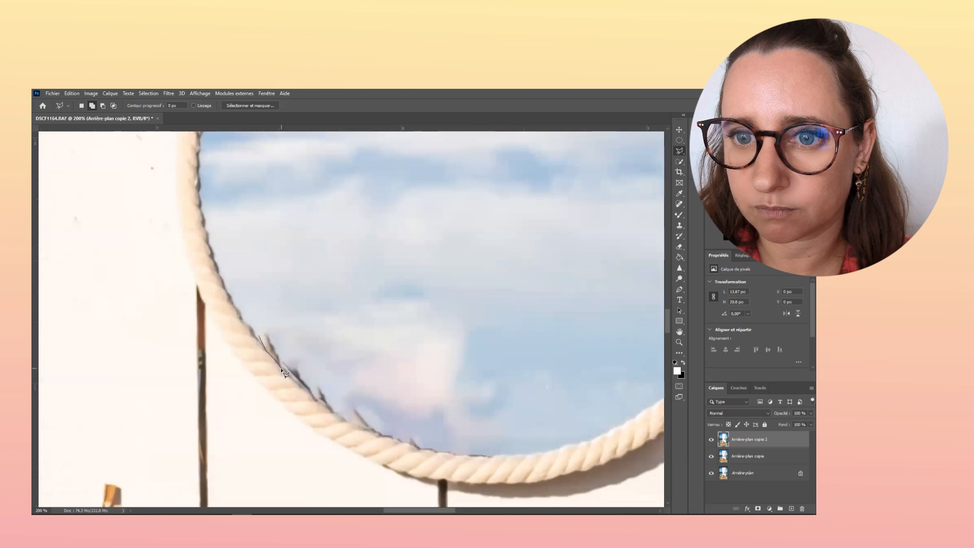
Select the uppermost dark remnant along the rope's lower-left inner edge and fill it Content-Aware.
{"action": "double_click", "coordinate": [279, 322]}
{"action": "key", "text": "shift+BackSpace"}
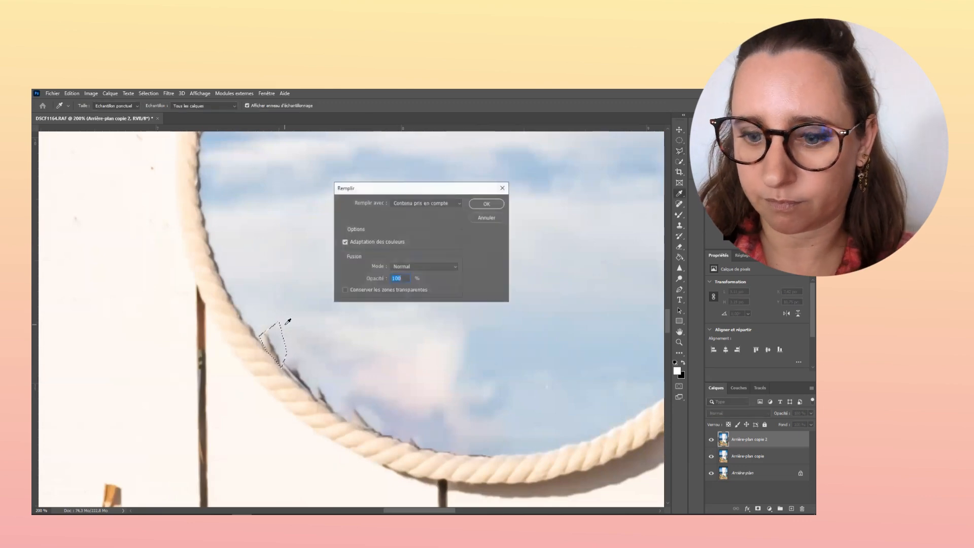
{"action": "key", "text": "Return"}
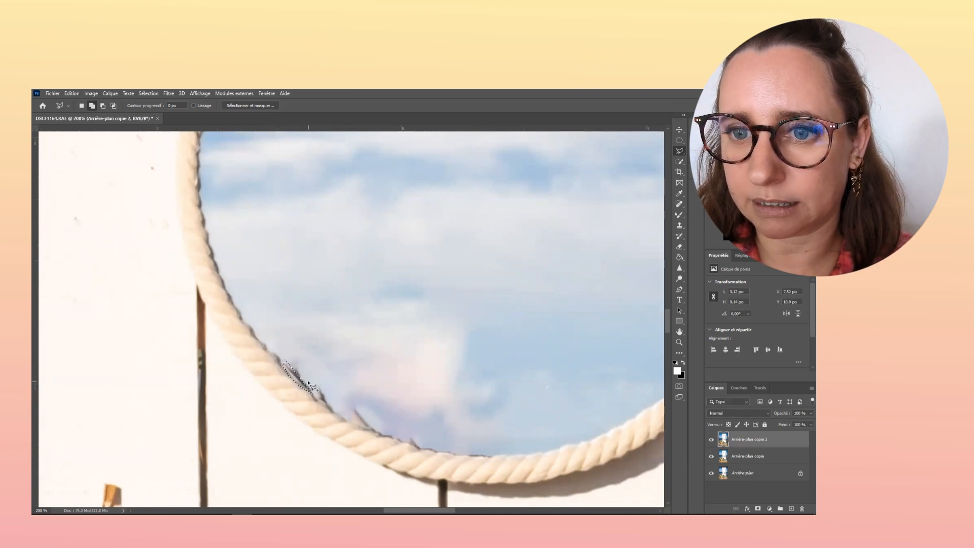
Undo the merge with the layer below and clear the small selection along the rope.
{"action": "key", "text": "ctrl+z"}
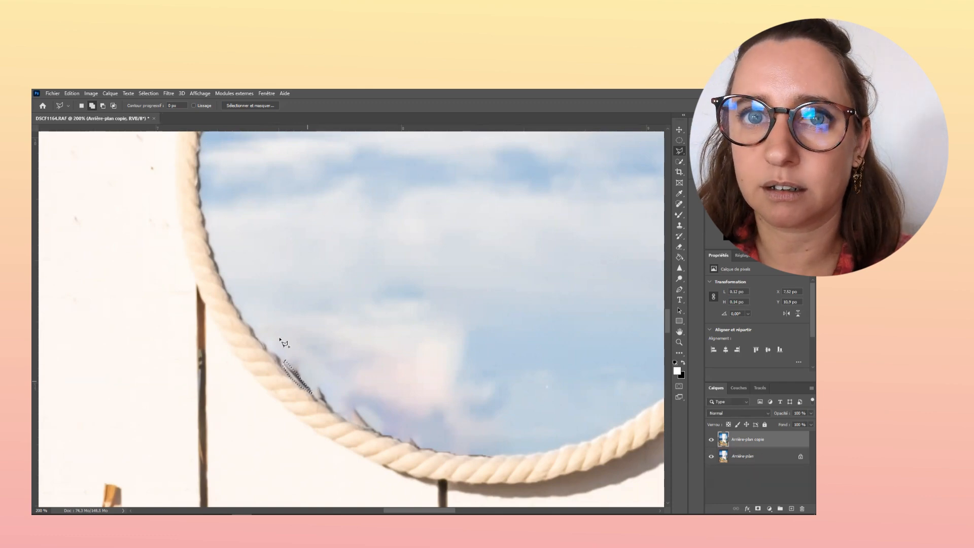
{"action": "left_click", "coordinate": [71, 94]}
{"action": "left_click", "coordinate": [86, 105]}
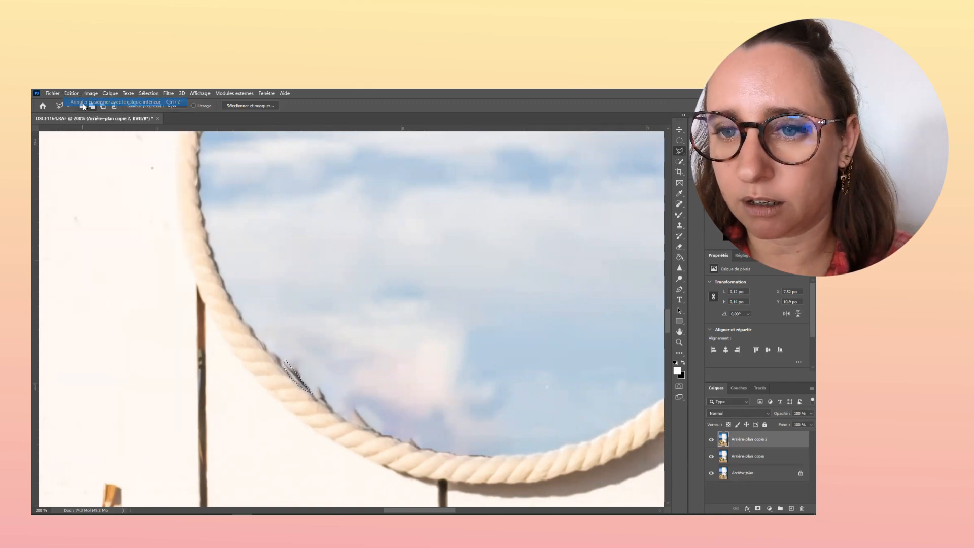
{"action": "key", "text": "ctrl+d"}
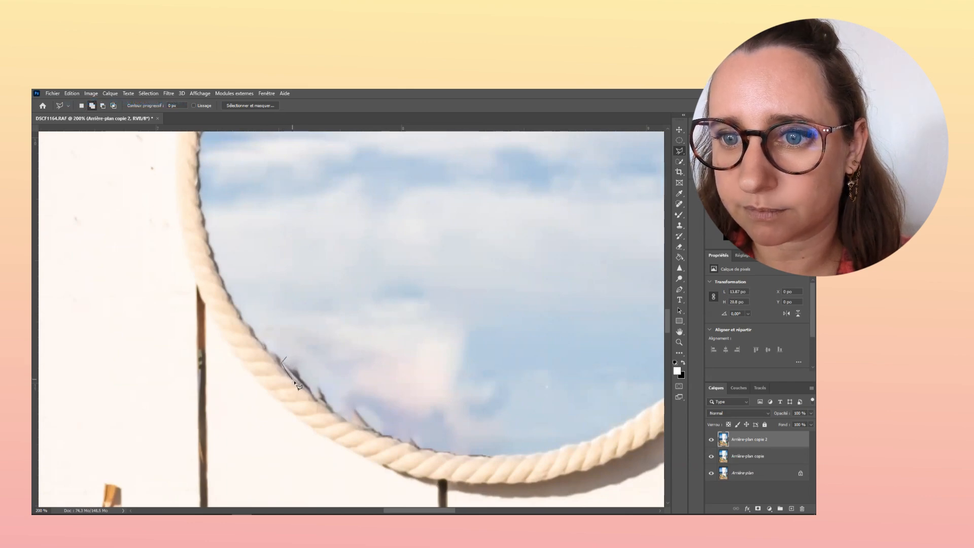
Select the dark streak just below the repaired spot on the rope's inner edge, fill it Content-Aware and deselect.
{"action": "double_click", "coordinate": [294, 351]}
{"action": "key", "text": "shift+BackSpace"}
{"action": "key", "text": "Return"}
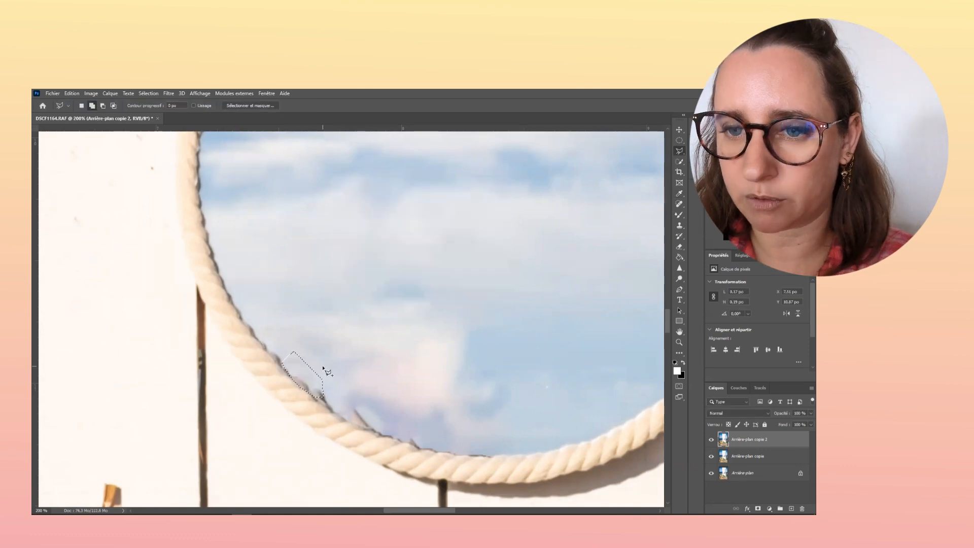
{"action": "key", "text": "ctrl+d"}
Outline the dark spike above the rope at the mirror's lower left and fill it Content-Aware.
{"action": "scroll", "coordinate": [324, 371], "scroll_direction": "up", "scroll_amount": 2}
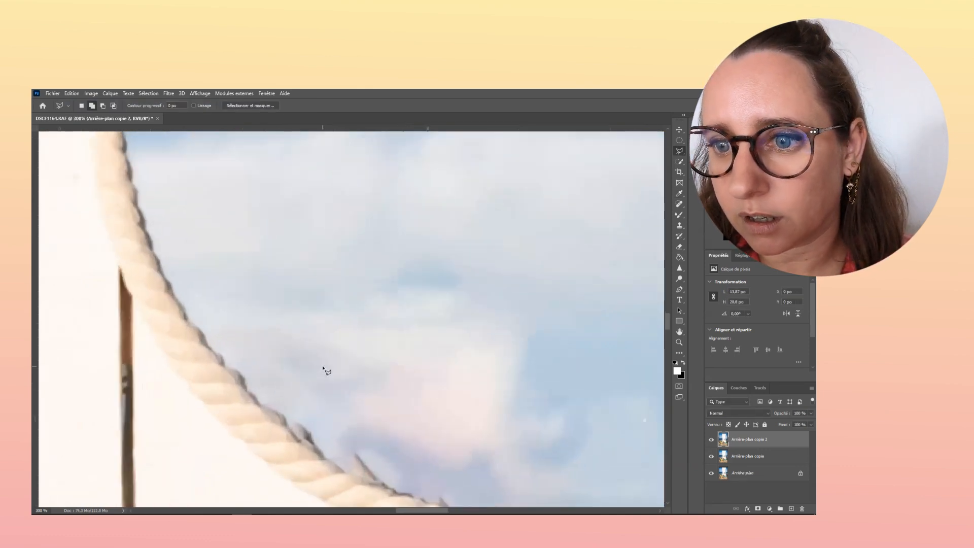
{"action": "scroll", "coordinate": [338, 355], "scroll_direction": "up", "scroll_amount": 2}
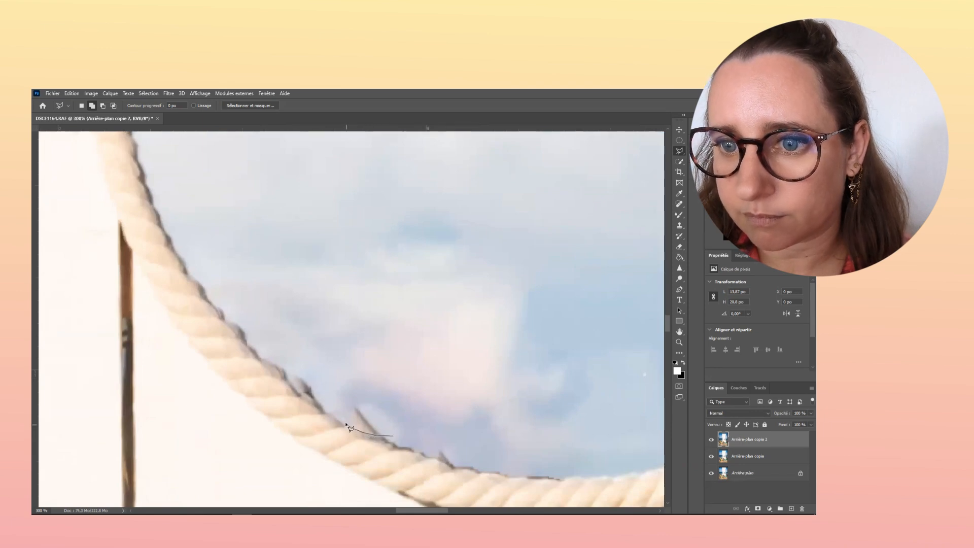
{"action": "left_click_drag", "start_coordinate": [346, 394], "coordinate": [376, 393]}
{"action": "key", "text": "shift+F5"}
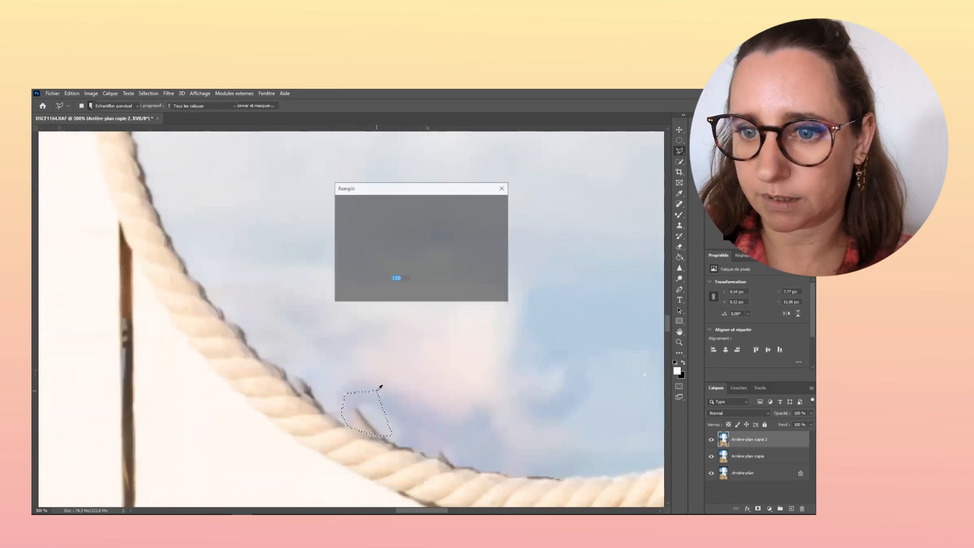
{"action": "key", "text": "Return"}
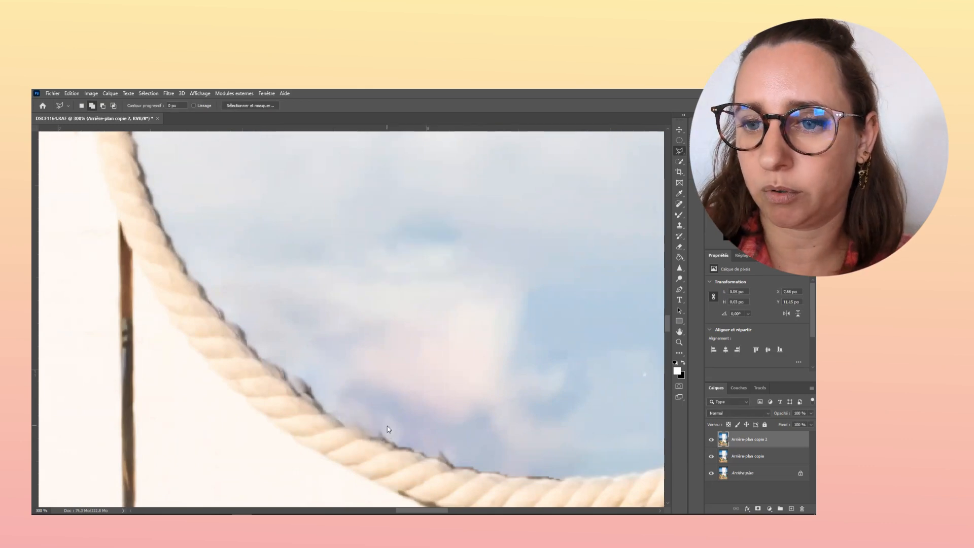
Fill the small dark leftovers on both sides of the removed spike along the rope and deselect.
{"action": "key", "text": "shift+F5"}
{"action": "key", "text": "Return"}
{"action": "key", "text": "ctrl+d"}
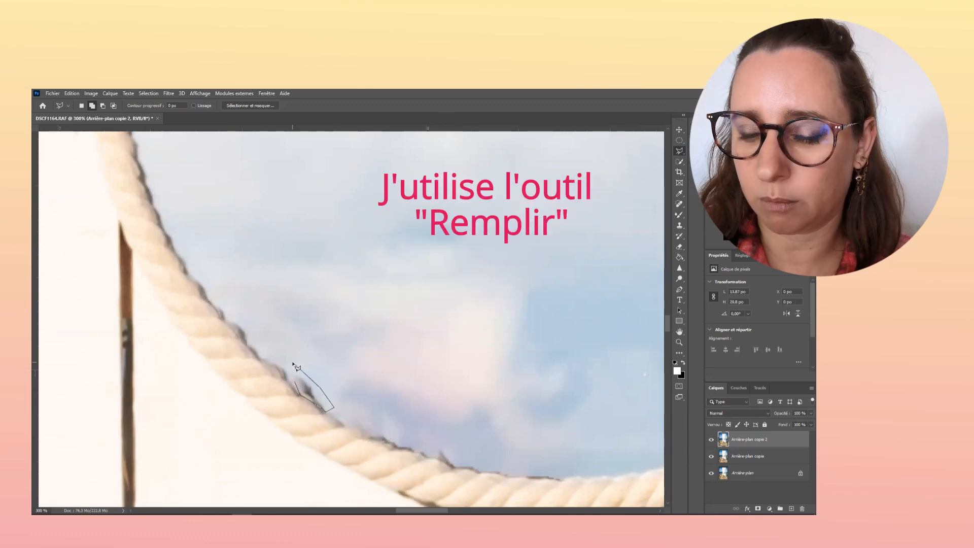
{"action": "key", "text": "shift+F5"}
{"action": "key", "text": "Return"}
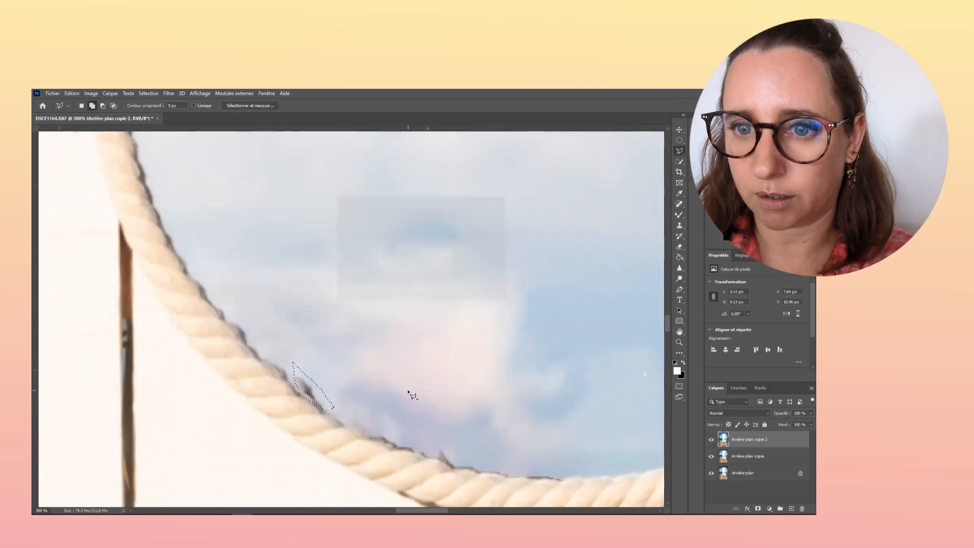
{"action": "key", "text": "ctrl+d"}
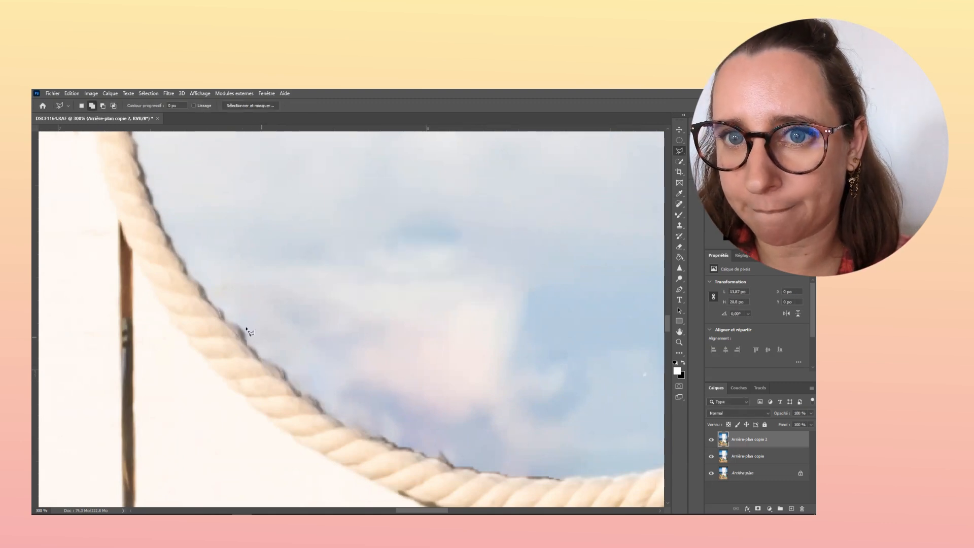
Select the small dark spur on the rope near the mirror's bottom and fill it Content-Aware.
{"action": "scroll", "coordinate": [384, 419], "scroll_direction": "down", "scroll_amount": 2}
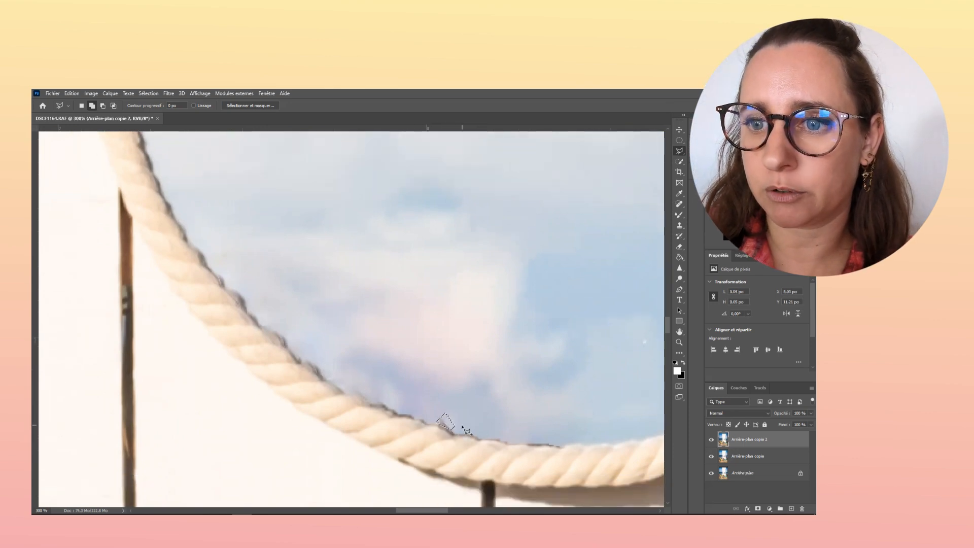
{"action": "key", "text": "shift+F5"}
{"action": "key", "text": "Return"}
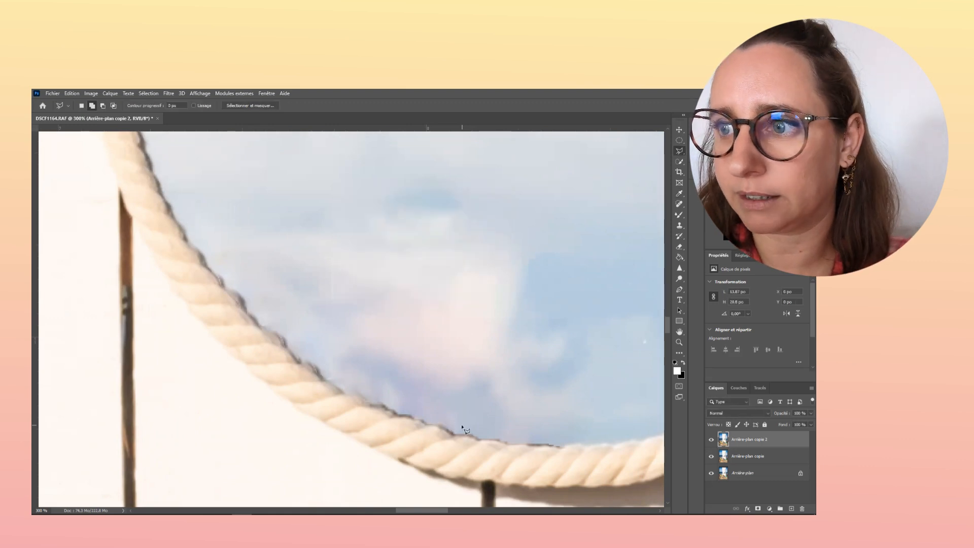
Set up the Mixer Brush with a smaller soft round tip.
{"action": "left_click", "coordinate": [677, 215]}
{"action": "left_click", "coordinate": [91, 107]}
{"action": "left_click_drag", "start_coordinate": [101, 132], "coordinate": [86, 133]}
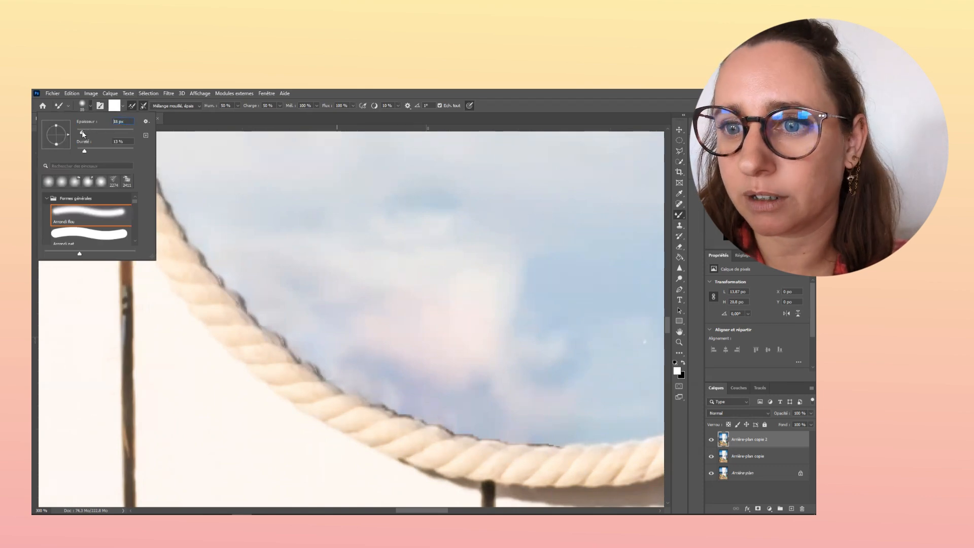
{"action": "key", "text": "Return"}
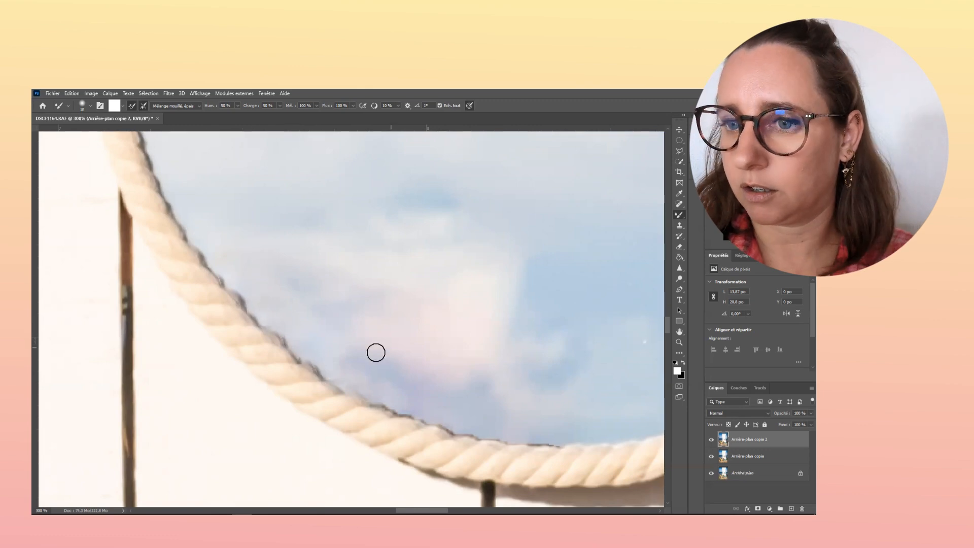
Compare the whole photo with the top retouching layer hidden and shown.
{"action": "key", "text": "ctrl+minus"}
{"action": "key", "text": "ctrl+minus"}
{"action": "key", "text": "ctrl+minus"}
{"action": "key", "text": "ctrl+minus"}
{"action": "key", "text": "ctrl+minus"}
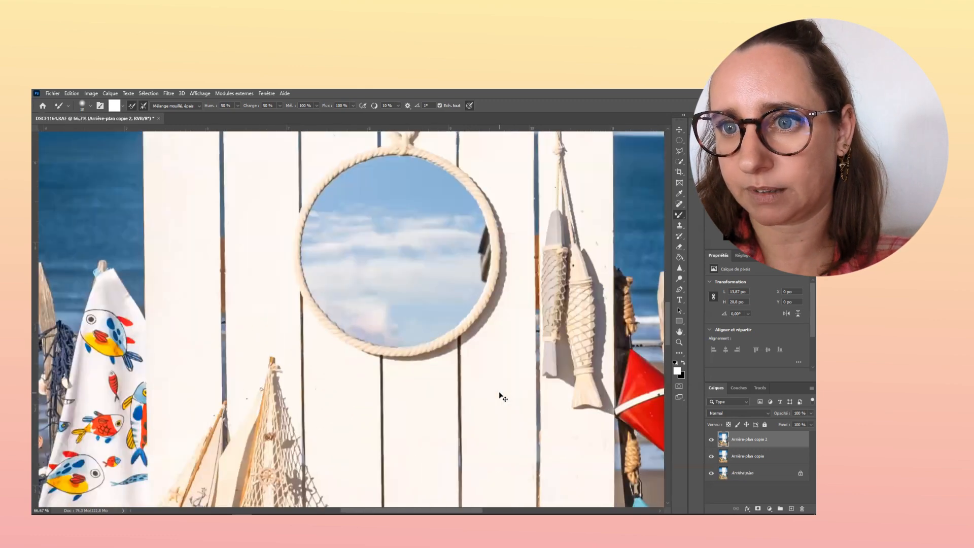
{"action": "key", "text": "ctrl+minus"}
{"action": "key", "text": "ctrl+minus"}
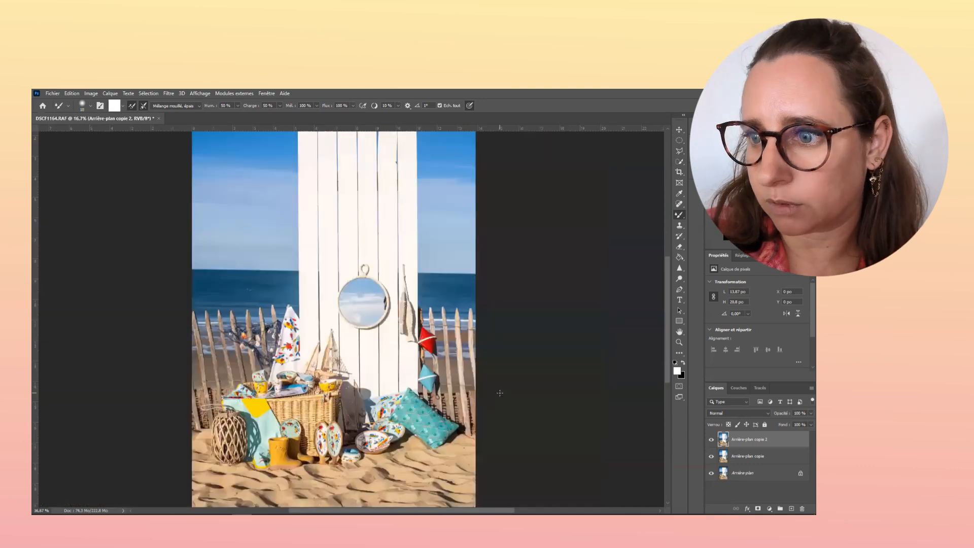
{"action": "left_click", "coordinate": [711, 440]}
{"action": "left_click", "coordinate": [711, 439]}
{"action": "left_click", "coordinate": [711, 440]}
{"action": "left_click", "coordinate": [712, 440]}
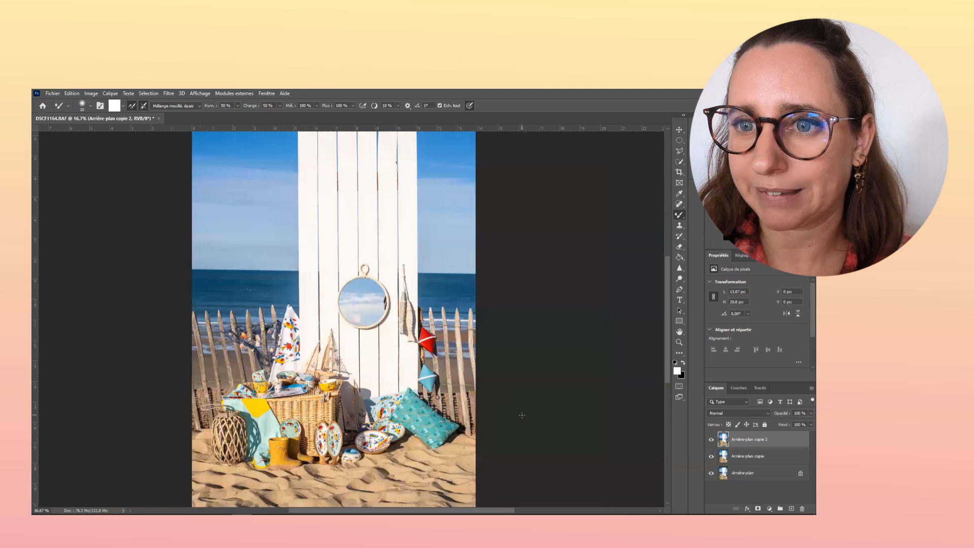
Select the mirror's sky reflection with Quick Selection and subtract the lower rope frame from the selection.
{"action": "key", "text": "ctrl+plus"}
{"action": "key", "text": "ctrl+plus"}
{"action": "key", "text": "ctrl+plus"}
{"action": "key", "text": "ctrl+plus"}
{"action": "key", "text": "ctrl+plus"}
{"action": "key", "text": "ctrl+plus"}
{"action": "key", "text": "ctrl+plus"}
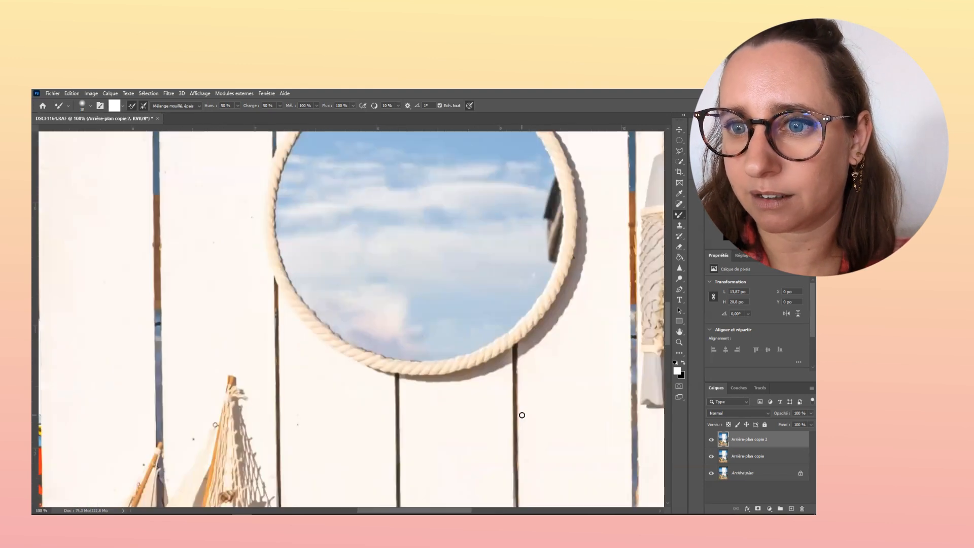
{"action": "key", "text": "ctrl+plus"}
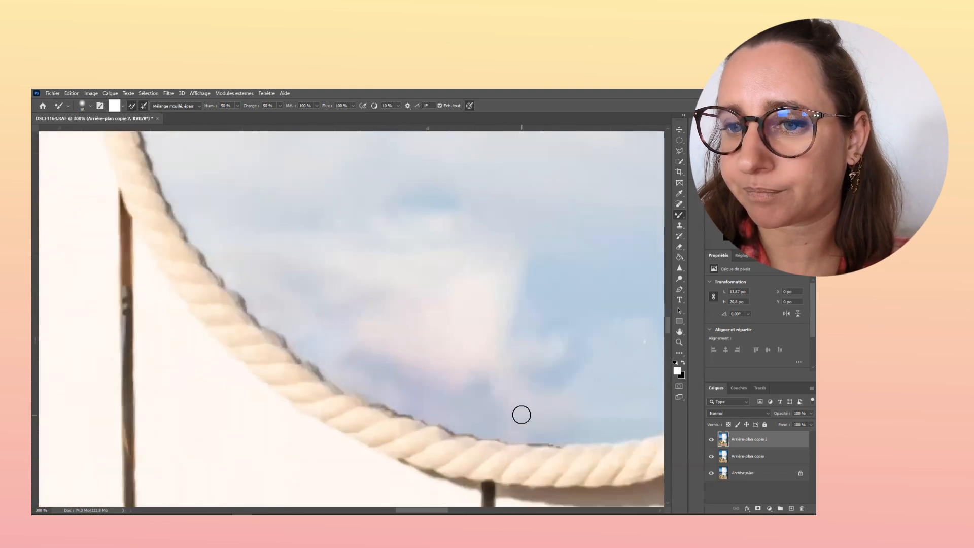
{"action": "scroll", "coordinate": [522, 415], "scroll_direction": "down", "scroll_amount": 1}
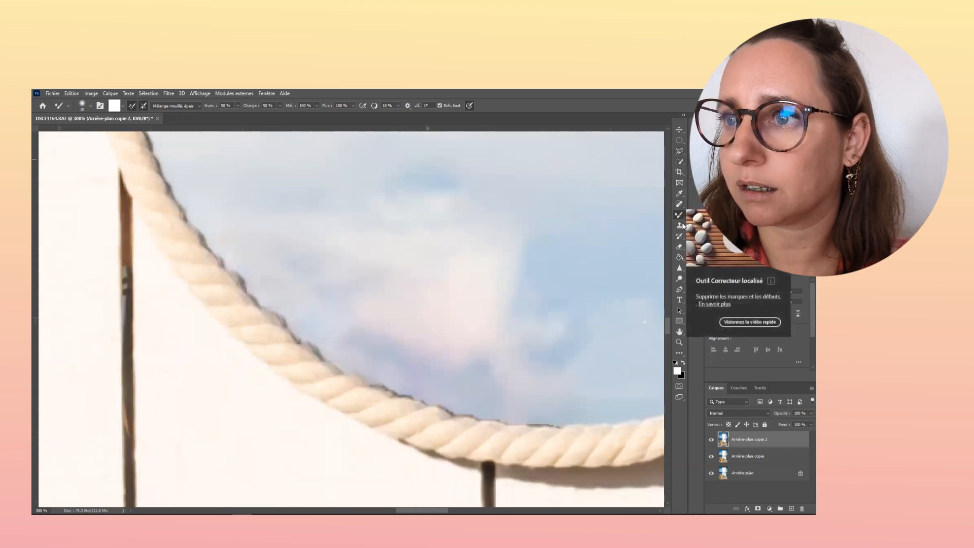
{"action": "left_click", "coordinate": [679, 162]}
{"action": "mouse_move", "coordinate": [257, 174]}
{"action": "left_mouse_down"}
{"action": "mouse_move", "coordinate": [405, 324]}
{"action": "mouse_move", "coordinate": [455, 356]}
{"action": "mouse_move", "coordinate": [564, 342]}
{"action": "left_mouse_up"}
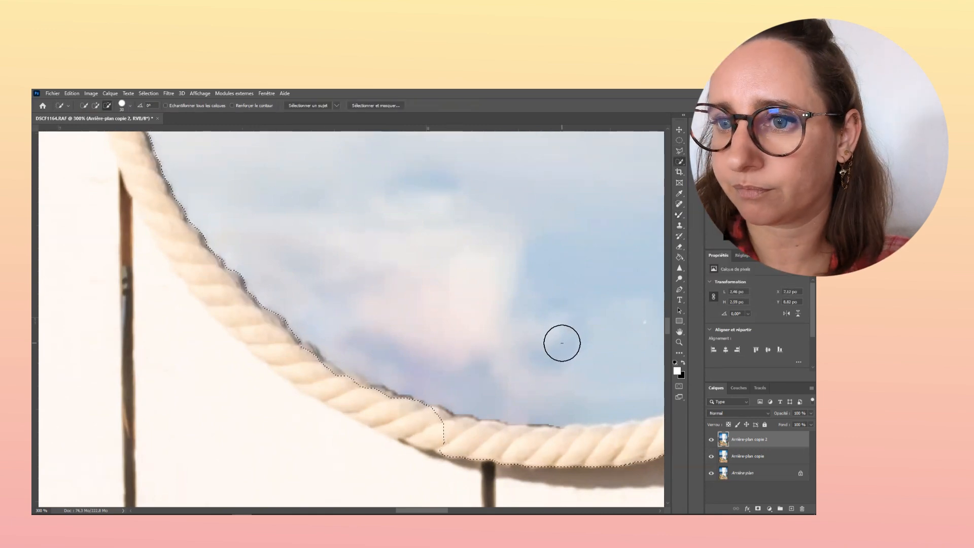
{"action": "key", "text": "ctrl+minus"}
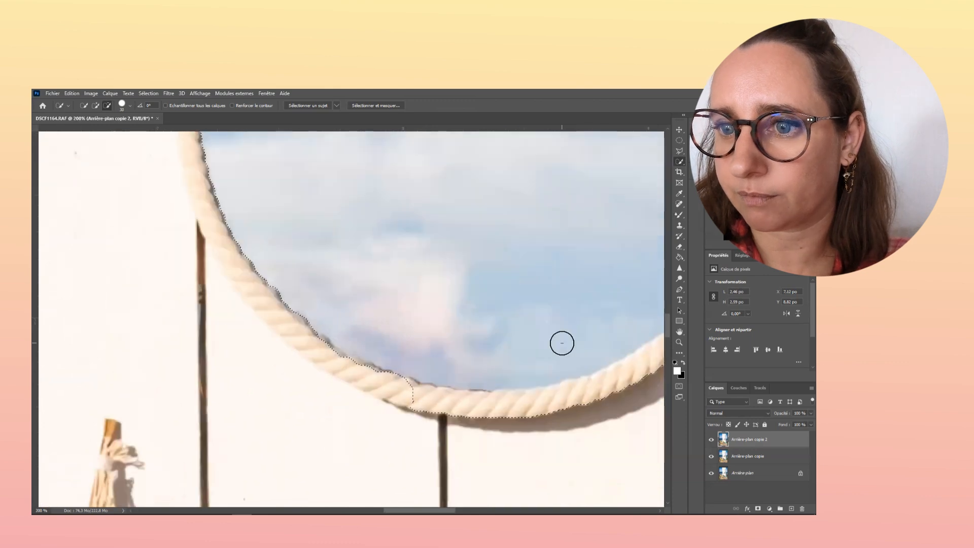
{"action": "mouse_move", "coordinate": [425, 391]}
{"action": "left_mouse_down"}
{"action": "mouse_move", "coordinate": [586, 396]}
{"action": "mouse_move", "coordinate": [644, 371]}
{"action": "left_mouse_up"}
{"action": "key", "text": "ctrl+minus"}
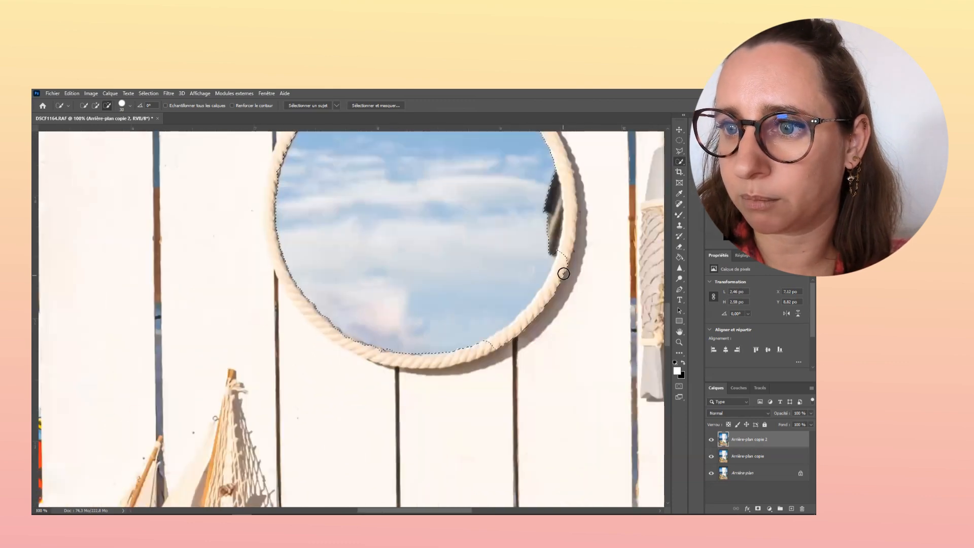
Clone clean sky over the pinkish patch in the lower mirror with a 172 px Clone Stamp at 0% hardness.
{"action": "left_click", "coordinate": [679, 226]}
{"action": "left_click", "coordinate": [86, 106]}
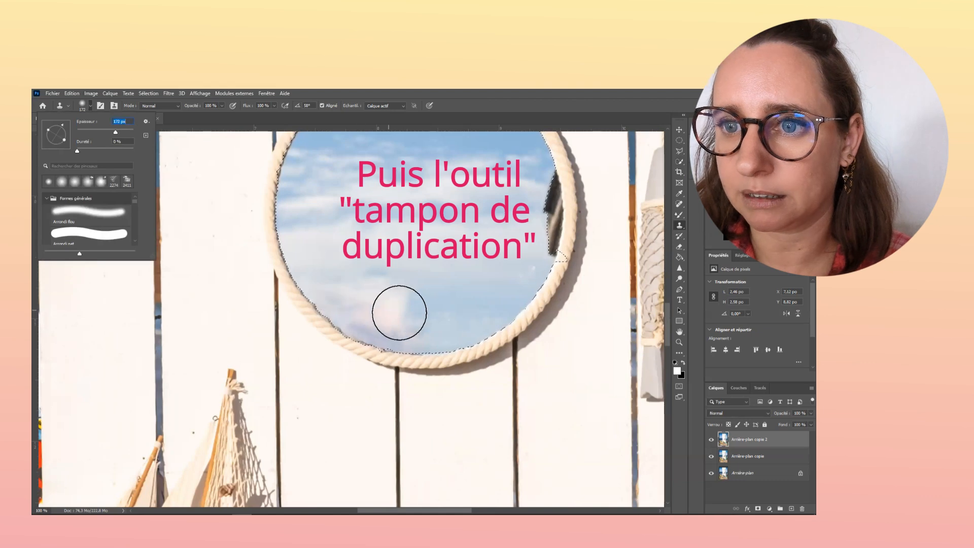
{"action": "left_click", "coordinate": [543, 282], "text": "alt"}
{"action": "left_click", "coordinate": [391, 300]}
{"action": "left_click", "coordinate": [439, 310], "text": "alt"}
{"action": "left_click", "coordinate": [397, 325]}
Clone clean sky over the remaining pinkish haze along the lower-left edge of the mirror reflection.
{"action": "left_click", "coordinate": [404, 252], "text": "alt"}
{"action": "left_click", "coordinate": [347, 288]}
{"action": "left_click", "coordinate": [406, 306], "text": "alt"}
{"action": "left_click", "coordinate": [367, 317]}
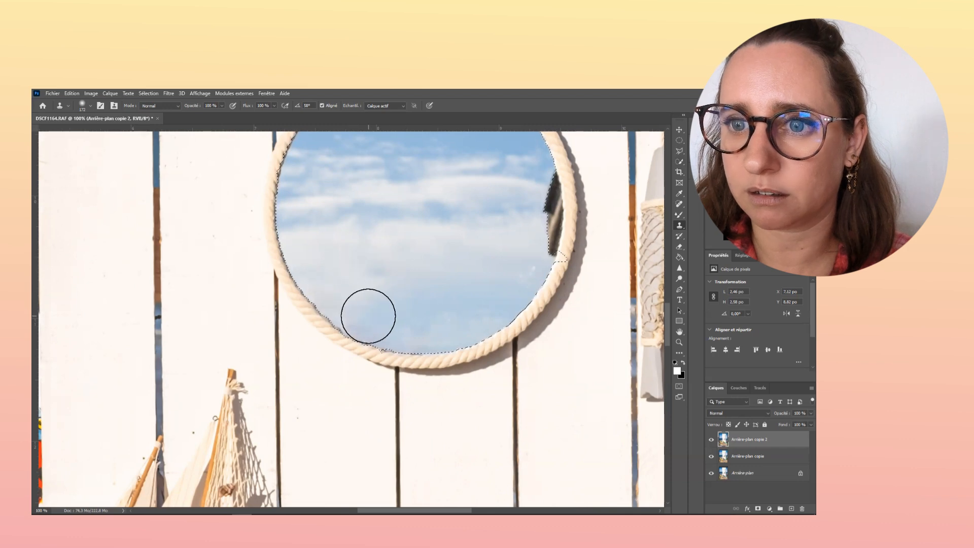
{"action": "left_click", "coordinate": [426, 311], "text": "alt"}
{"action": "left_click", "coordinate": [375, 330]}
{"action": "left_click", "coordinate": [392, 323]}
Even out the clouds in the left half of the mirror reflection with Clone Stamp and clear the selection.
{"action": "left_click", "coordinate": [396, 281], "text": "alt"}
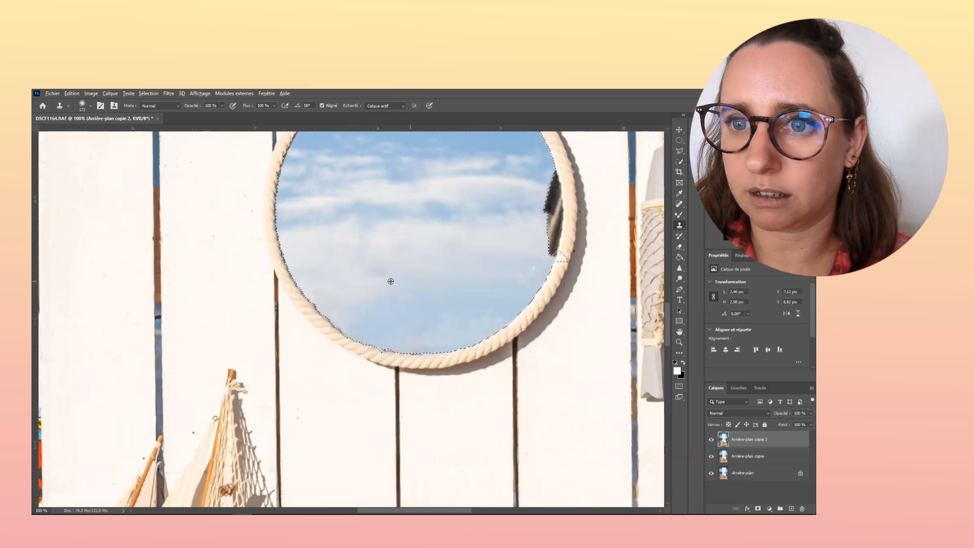
{"action": "left_click", "coordinate": [352, 281]}
{"action": "left_click", "coordinate": [326, 278], "text": "alt"}
{"action": "left_click", "coordinate": [374, 282]}
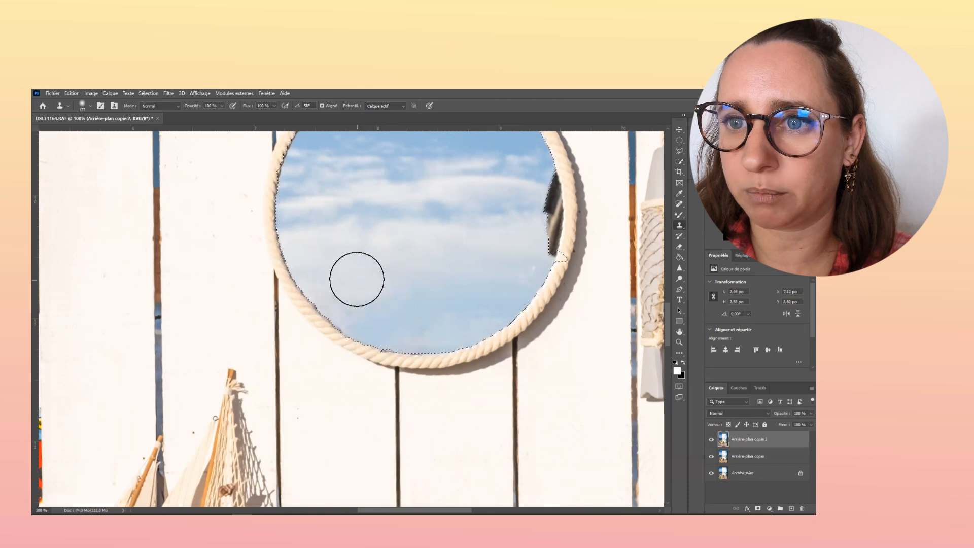
{"action": "left_click", "coordinate": [383, 259], "text": "alt"}
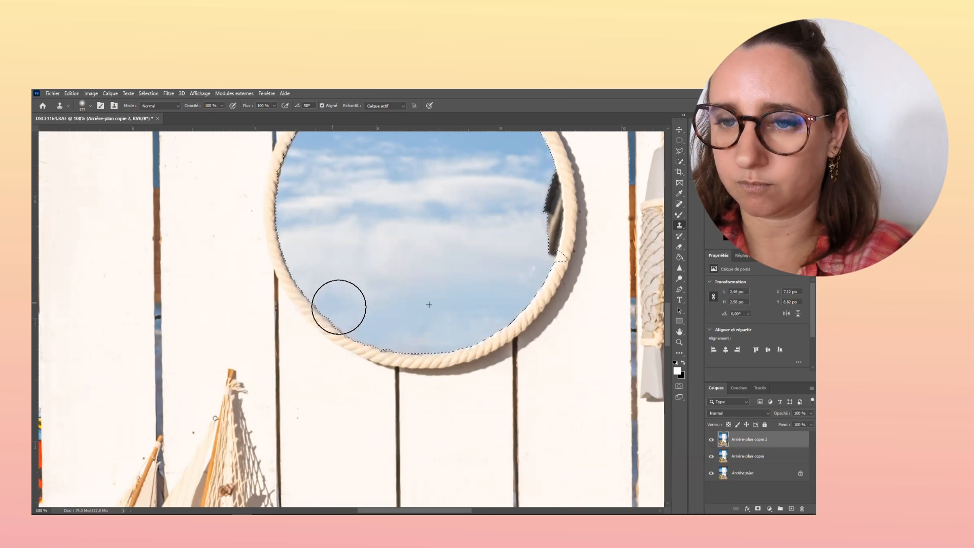
{"action": "key", "text": "ctrl+d"}
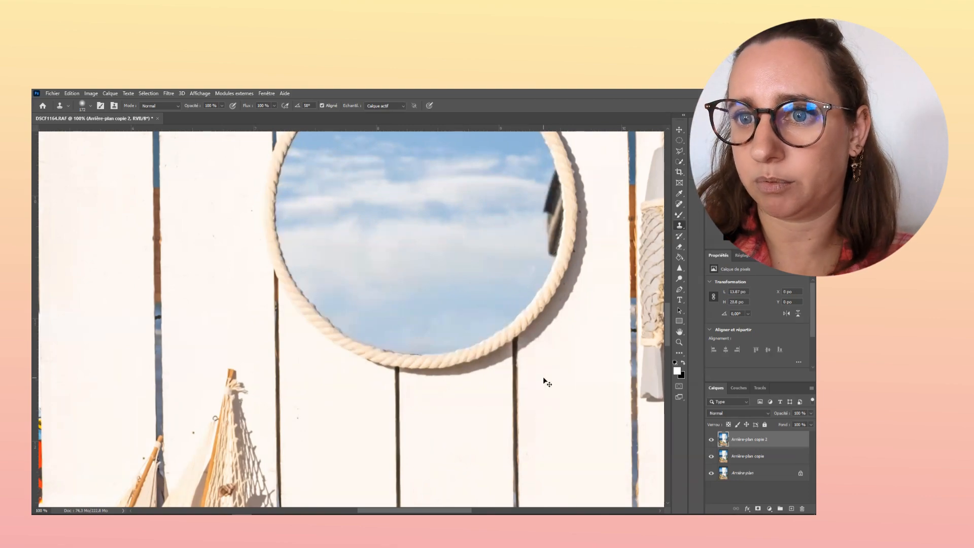
Compare the lower mirror reflection up close with the top retouching layer hidden and shown.
{"action": "scroll", "coordinate": [547, 383], "scroll_direction": "down", "scroll_amount": 4}
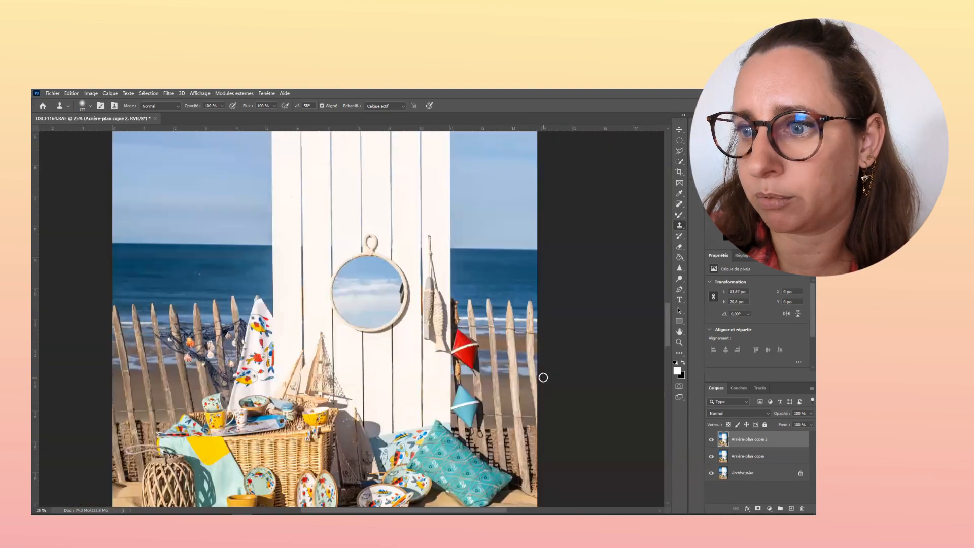
{"action": "scroll", "coordinate": [544, 381], "scroll_direction": "down", "scroll_amount": 1}
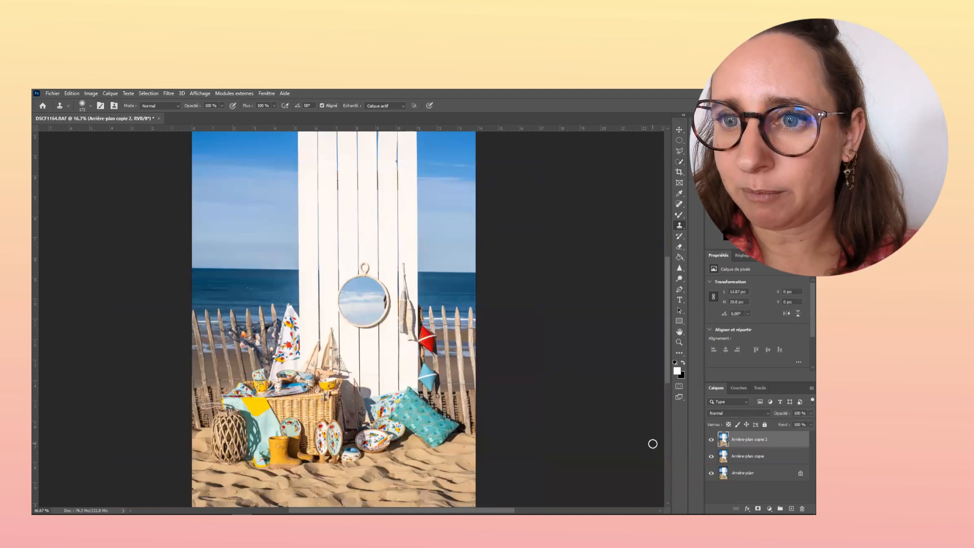
{"action": "key", "text": "ctrl+plus"}
{"action": "key", "text": "ctrl+plus"}
{"action": "key", "text": "ctrl+plus"}
{"action": "key", "text": "ctrl+plus"}
{"action": "key", "text": "ctrl+plus"}
{"action": "key", "text": "ctrl+plus"}
{"action": "key", "text": "ctrl+plus"}
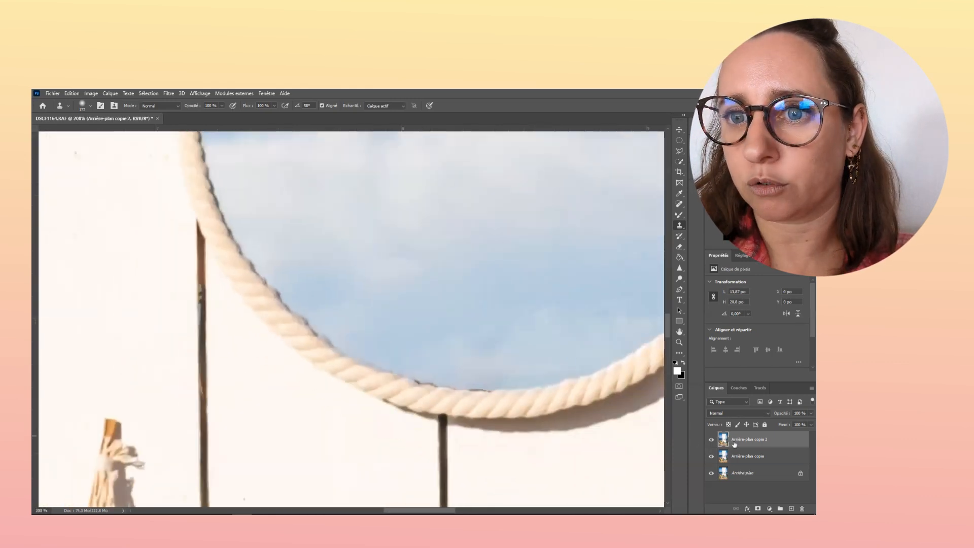
{"action": "left_click", "coordinate": [711, 441]}
{"action": "left_click", "coordinate": [710, 440]}
{"action": "left_click", "coordinate": [710, 441]}
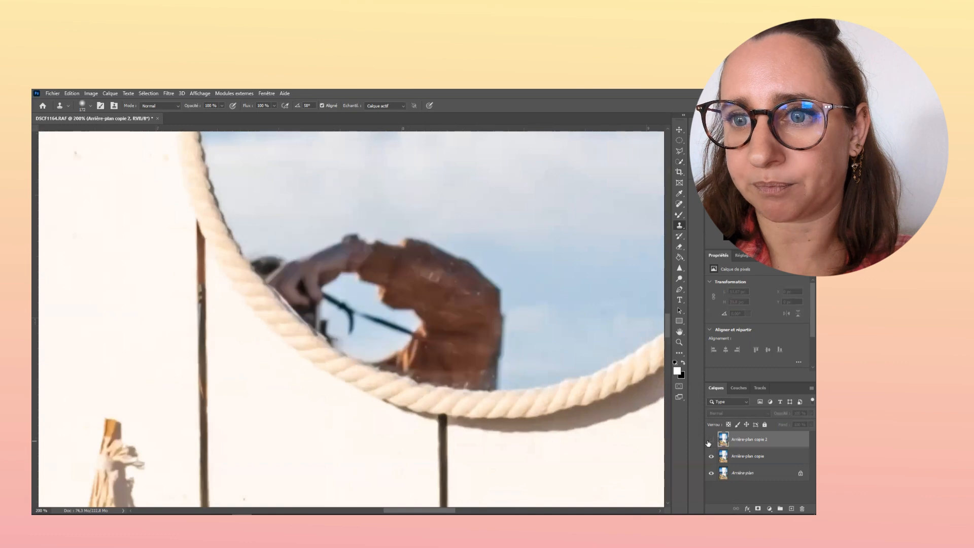
{"action": "left_click", "coordinate": [710, 441]}
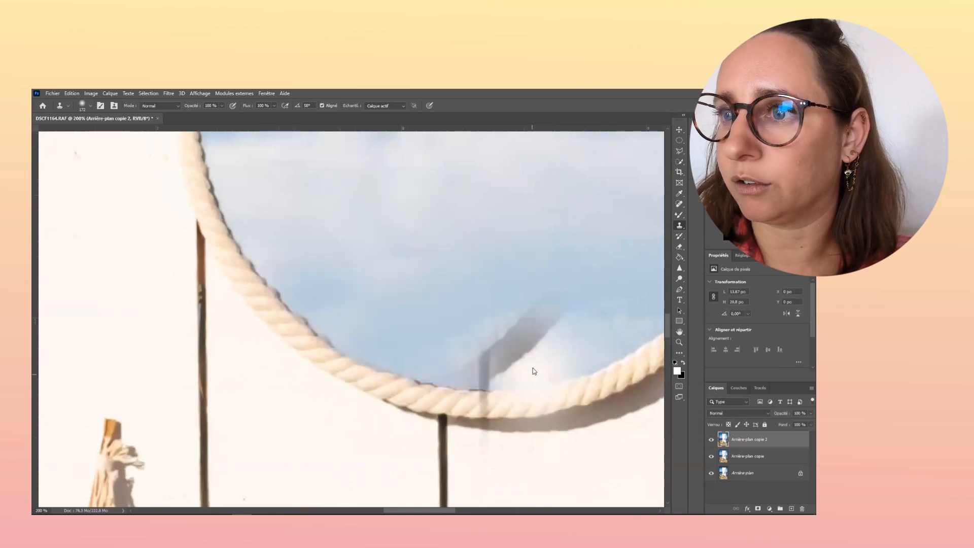
Erase the dark fringe along the mirror's lower rope frame with a 20 px Eraser at 44% hardness.
{"action": "left_click", "coordinate": [679, 247]}
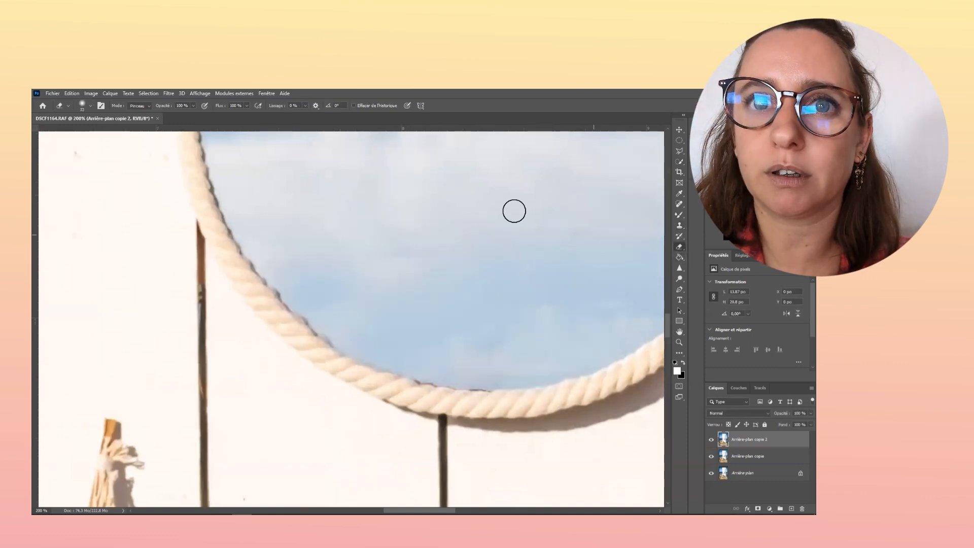
{"action": "left_click", "coordinate": [82, 106]}
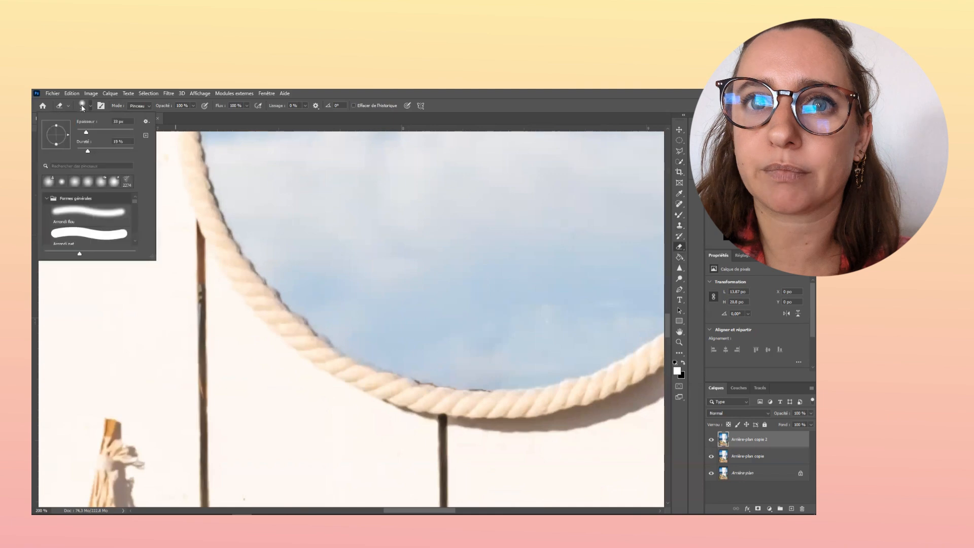
{"action": "left_click", "coordinate": [102, 148]}
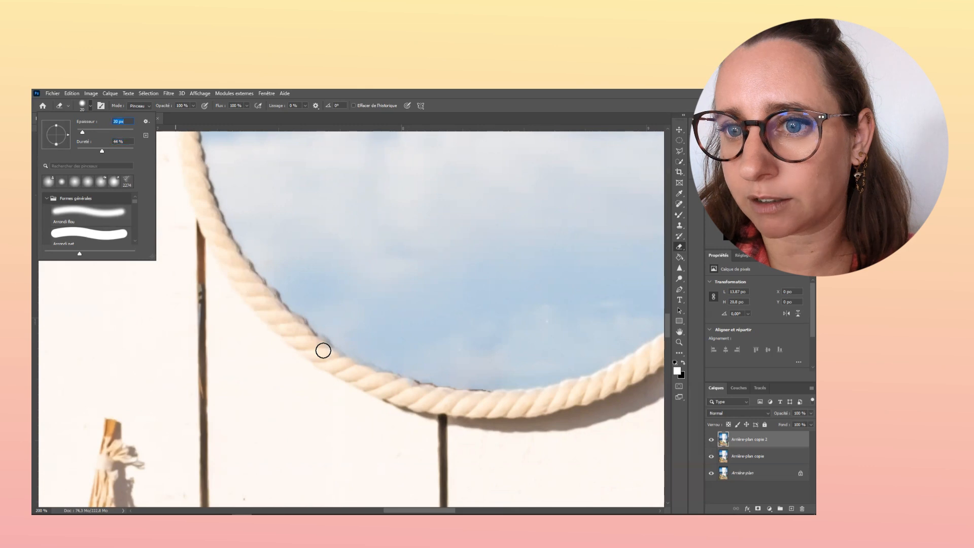
{"action": "left_click", "coordinate": [323, 351]}
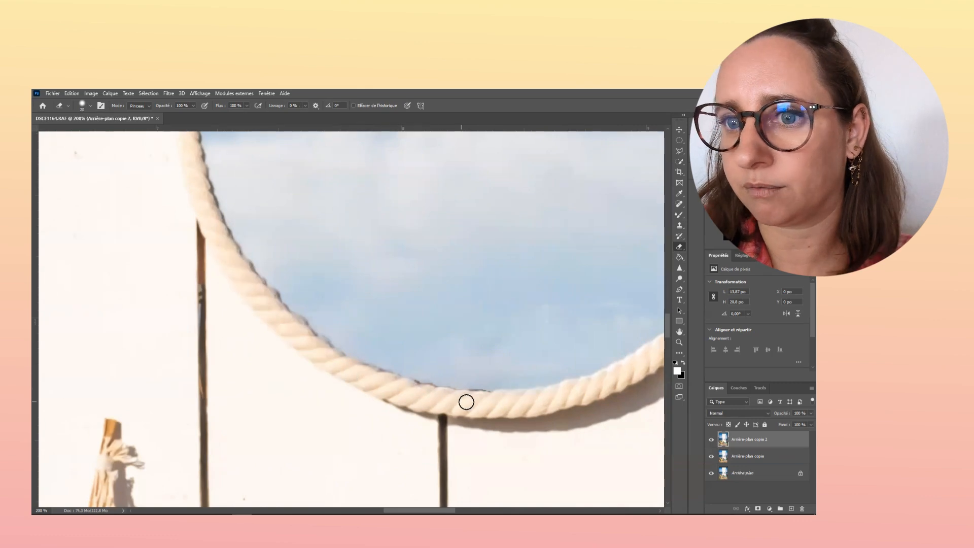
Check the cleaned rope edge by repeatedly hiding and showing the top retouching layer.
{"action": "left_click", "coordinate": [710, 440]}
{"action": "left_click", "coordinate": [710, 441]}
{"action": "left_click", "coordinate": [710, 440]}
{"action": "left_click", "coordinate": [710, 441]}
{"action": "left_click", "coordinate": [710, 440]}
{"action": "left_click", "coordinate": [710, 440]}
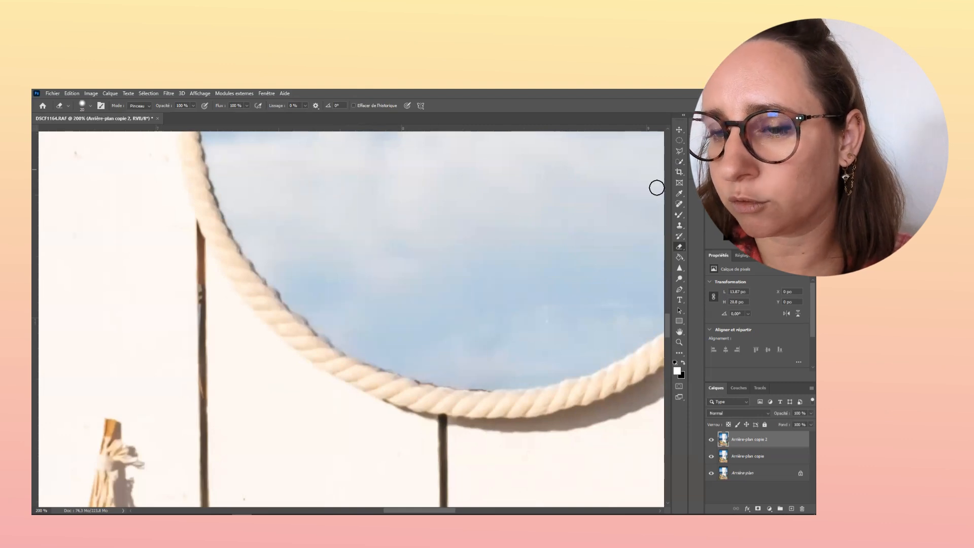
Duplicate the top retouching layer within the same document.
{"action": "left_click", "coordinate": [679, 130]}
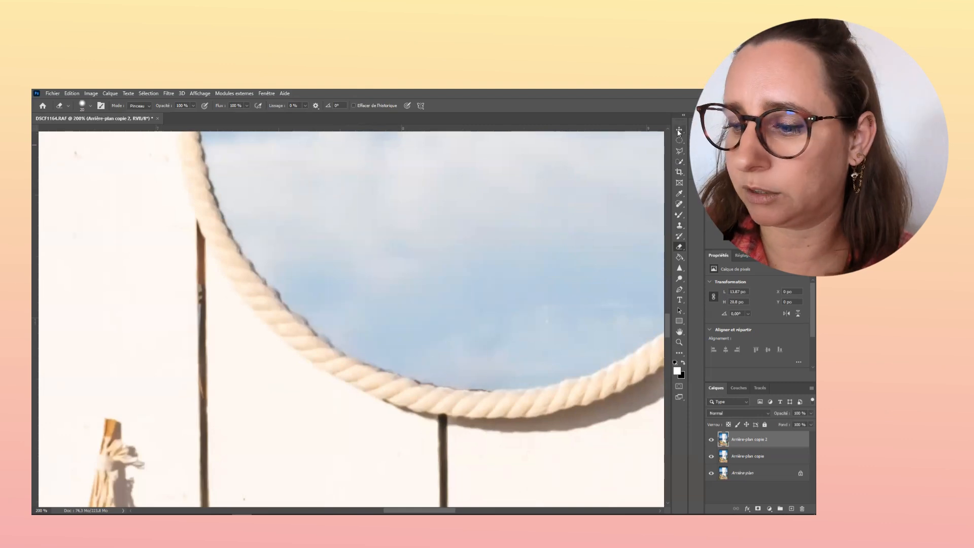
{"action": "key", "text": "ctrl+minus"}
{"action": "key", "text": "ctrl+minus"}
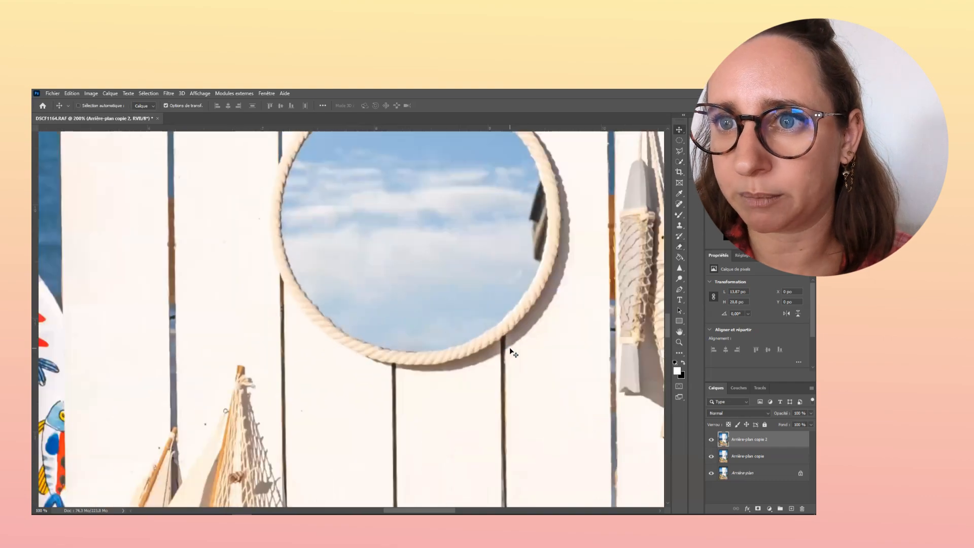
{"action": "key", "text": "ctrl+minus"}
{"action": "key", "text": "ctrl+minus"}
{"action": "key", "text": "ctrl+minus"}
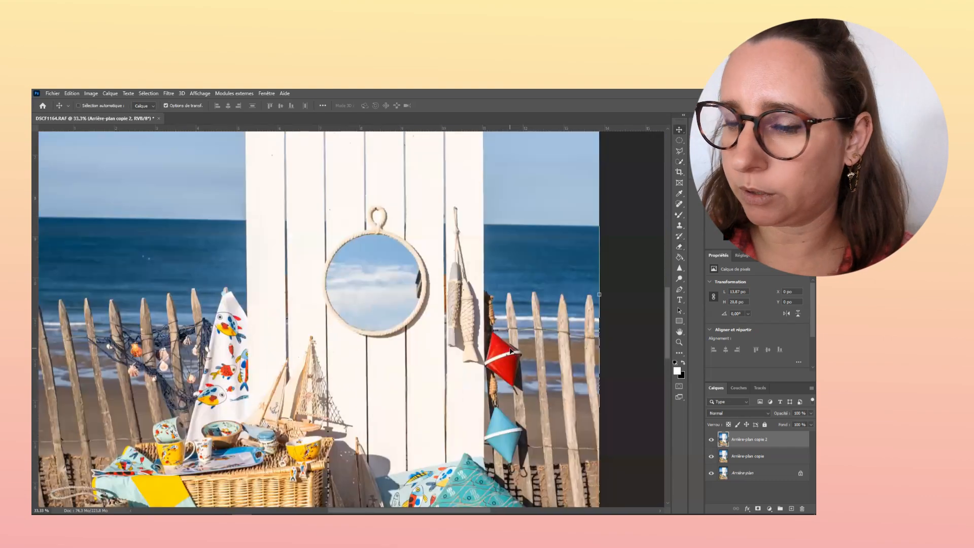
{"action": "key", "text": "ctrl+minus"}
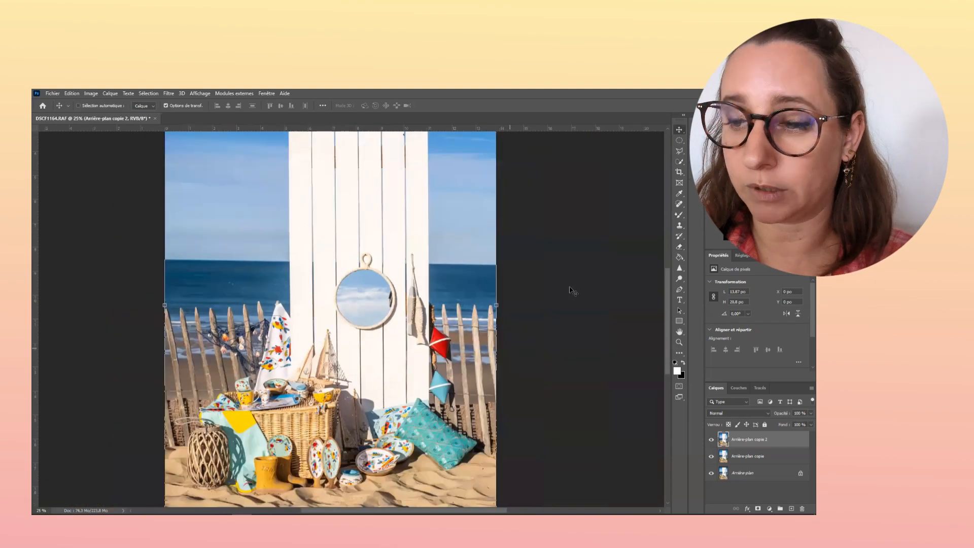
{"action": "right_click", "coordinate": [751, 447]}
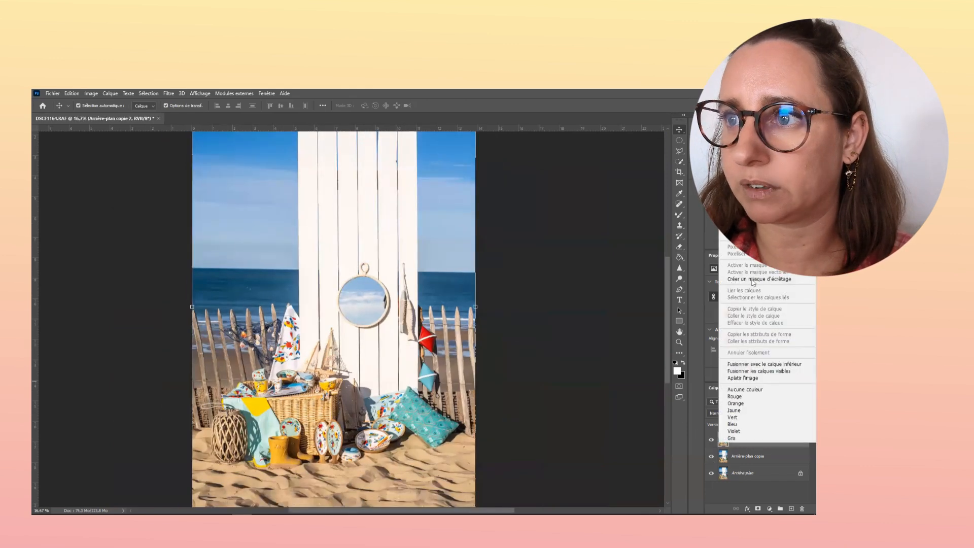
{"action": "left_click", "coordinate": [750, 169]}
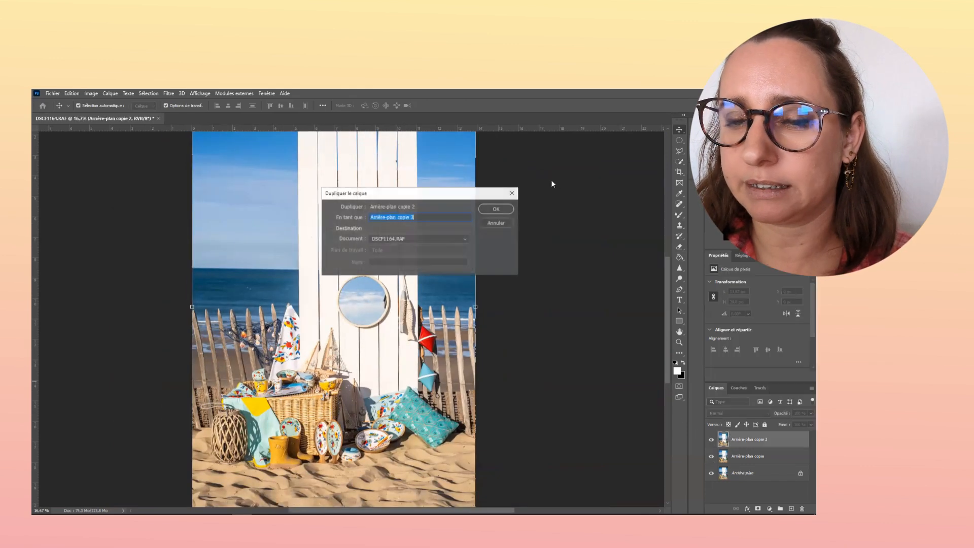
{"action": "left_click", "coordinate": [485, 211]}
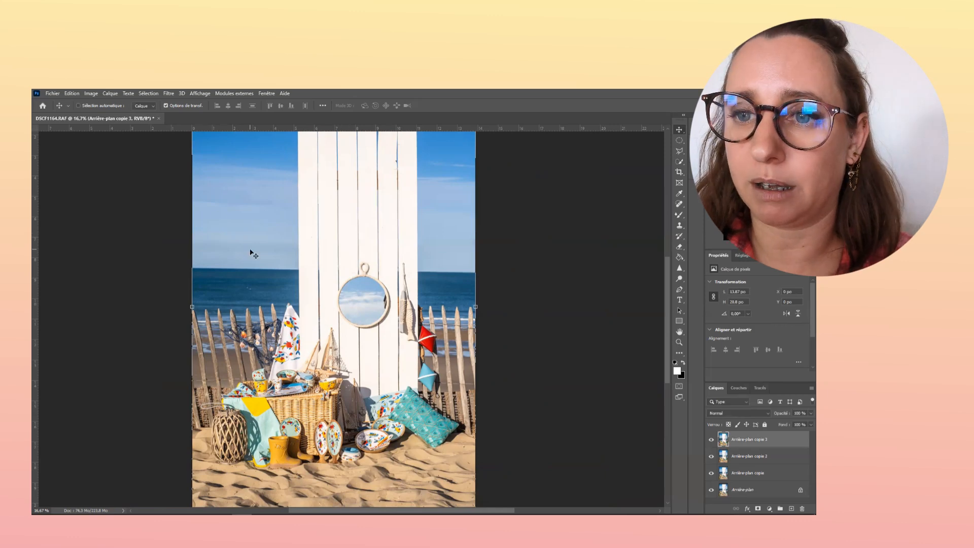
Lighten the product arrangement in front of the boards with a large Dodge brush on midtones at 100% exposure.
{"action": "scroll", "coordinate": [250, 251], "scroll_direction": "down", "scroll_amount": 1}
{"action": "left_click", "coordinate": [680, 278]}
{"action": "mouse_move", "coordinate": [262, 354]}
{"action": "left_mouse_down"}
{"action": "mouse_move", "coordinate": [295, 181]}
{"action": "mouse_move", "coordinate": [317, 144]}
{"action": "mouse_move", "coordinate": [432, 160]}
{"action": "mouse_move", "coordinate": [445, 237]}
{"action": "mouse_move", "coordinate": [439, 335]}
{"action": "mouse_move", "coordinate": [443, 326]}
{"action": "mouse_move", "coordinate": [462, 454]}
{"action": "mouse_move", "coordinate": [238, 477]}
{"action": "mouse_move", "coordinate": [391, 452]}
{"action": "left_mouse_up"}
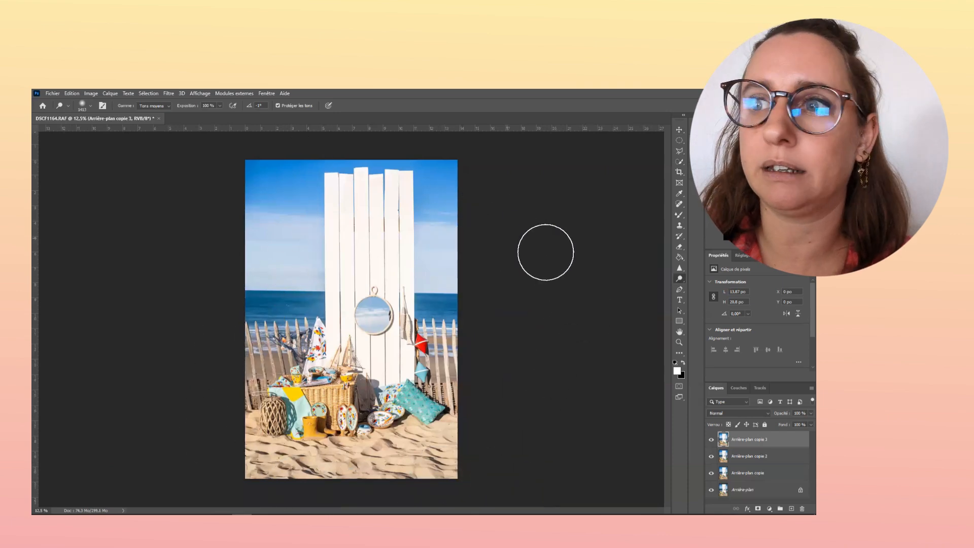
Select the white boards, fence and product arrangement with Quick Selection, adding the remaining boards to the selection.
{"action": "left_click", "coordinate": [679, 162]}
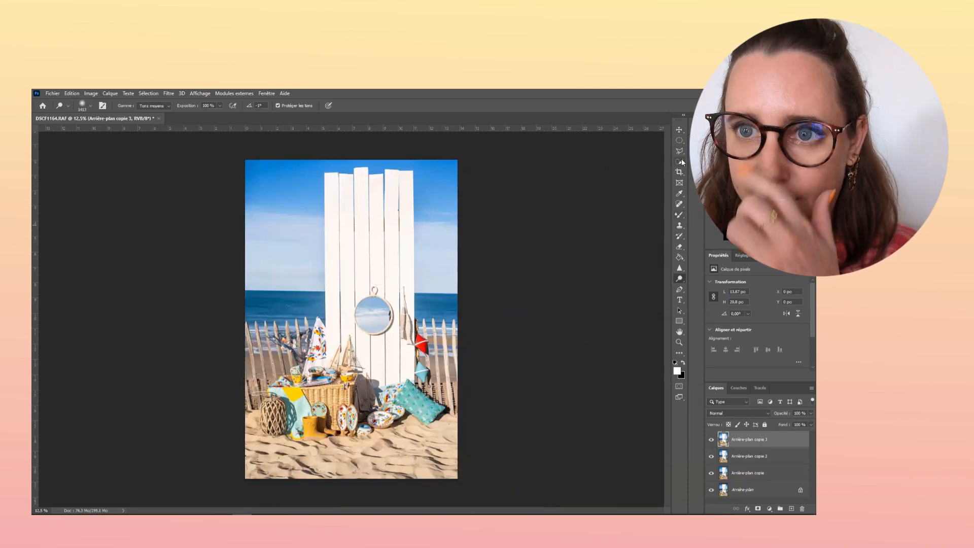
{"action": "mouse_move", "coordinate": [346, 229]}
{"action": "left_mouse_down"}
{"action": "mouse_move", "coordinate": [314, 378]}
{"action": "mouse_move", "coordinate": [272, 341]}
{"action": "mouse_move", "coordinate": [254, 368]}
{"action": "mouse_move", "coordinate": [274, 411]}
{"action": "mouse_move", "coordinate": [429, 420]}
{"action": "left_mouse_up"}
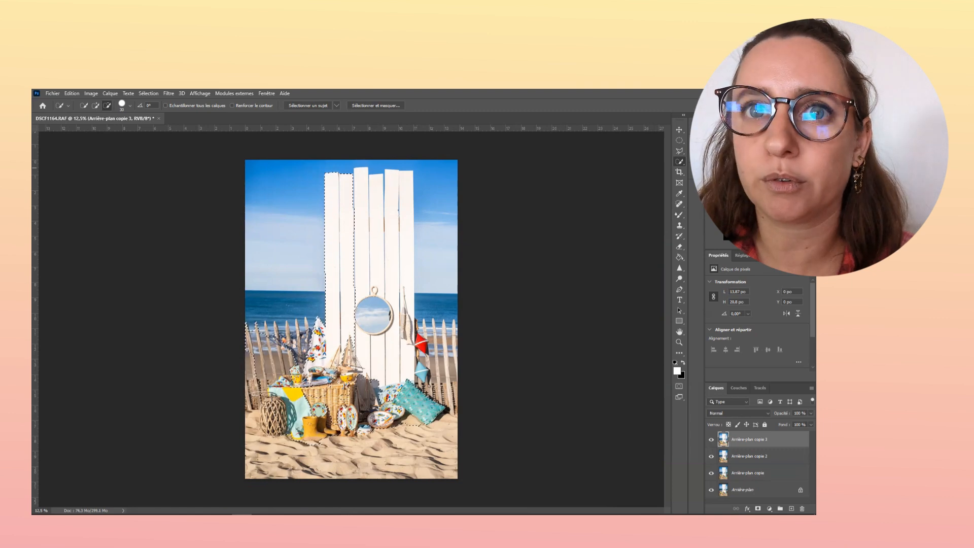
{"action": "left_click", "coordinate": [95, 106]}
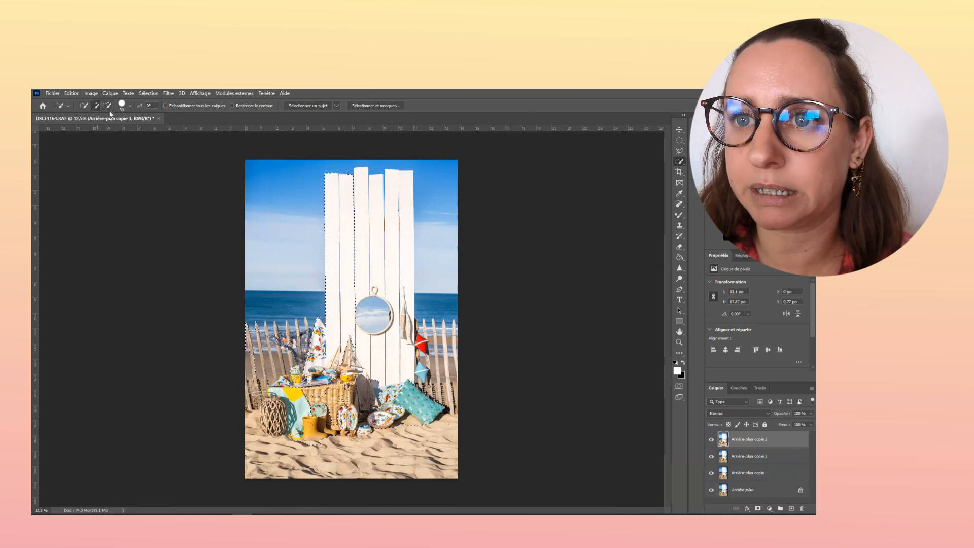
{"action": "mouse_move", "coordinate": [363, 170]}
{"action": "left_mouse_down"}
{"action": "mouse_move", "coordinate": [399, 185]}
{"action": "mouse_move", "coordinate": [416, 347]}
{"action": "left_mouse_up"}
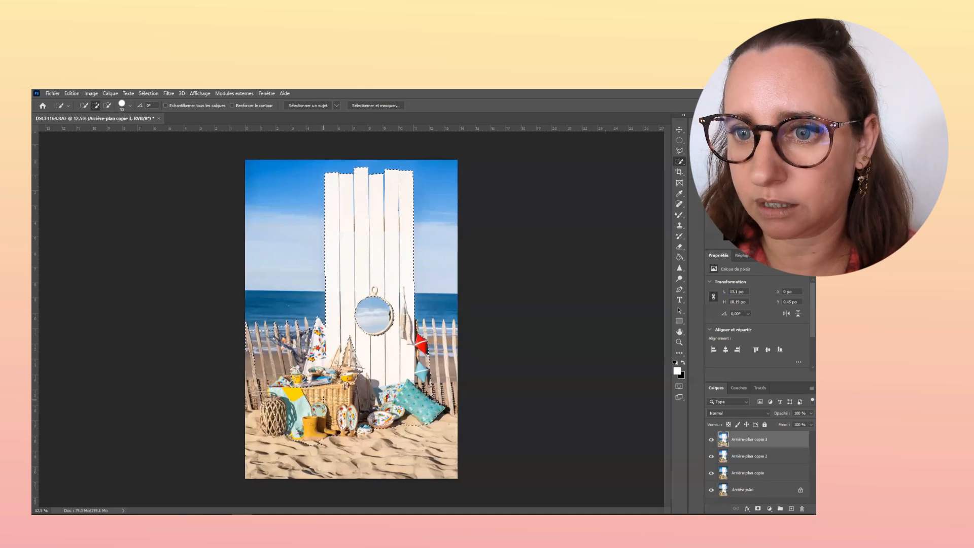
Add the whole mirror and its hanging loop to the selection with the Polygonal Lasso.
{"action": "key", "text": "ctrl+plus"}
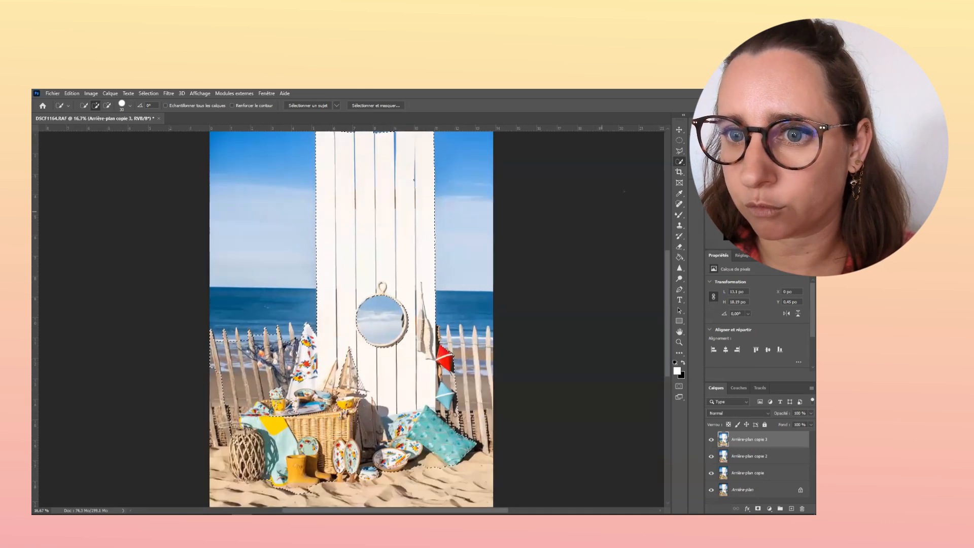
{"action": "key", "text": "l"}
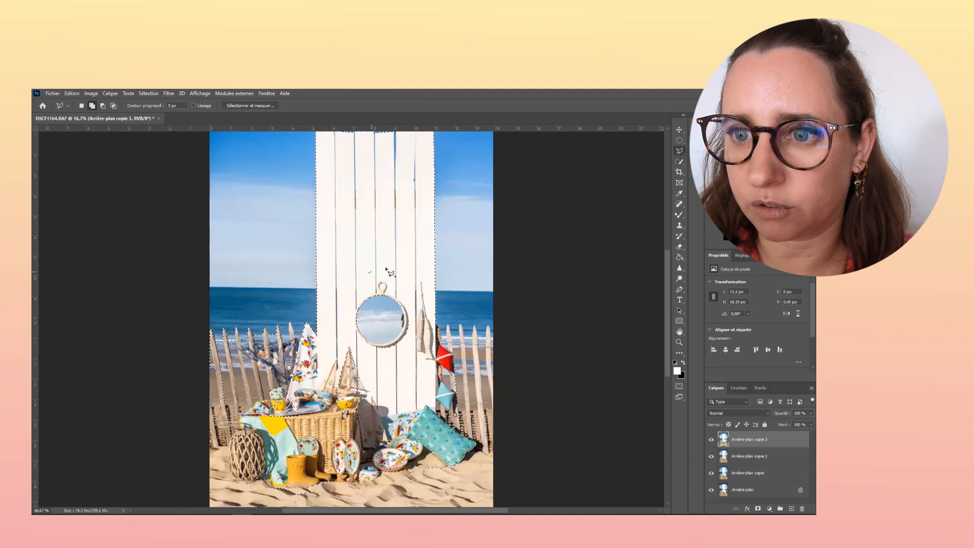
{"action": "left_click", "coordinate": [387, 376]}
{"action": "left_click", "coordinate": [354, 293]}
{"action": "left_click", "coordinate": [368, 273]}
{"action": "left_click", "coordinate": [378, 283]}
{"action": "left_click", "coordinate": [396, 293]}
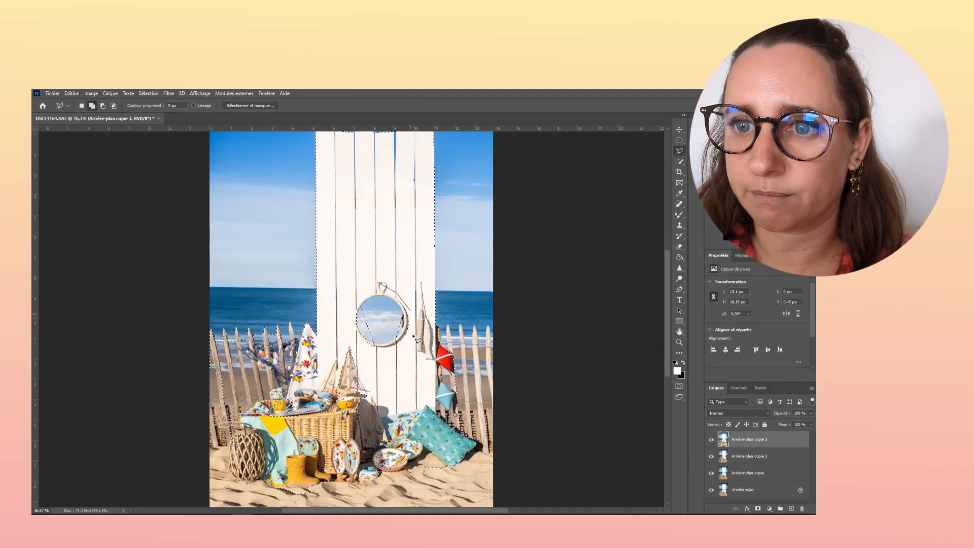
{"action": "left_click", "coordinate": [362, 357]}
{"action": "double_click", "coordinate": [342, 291]}
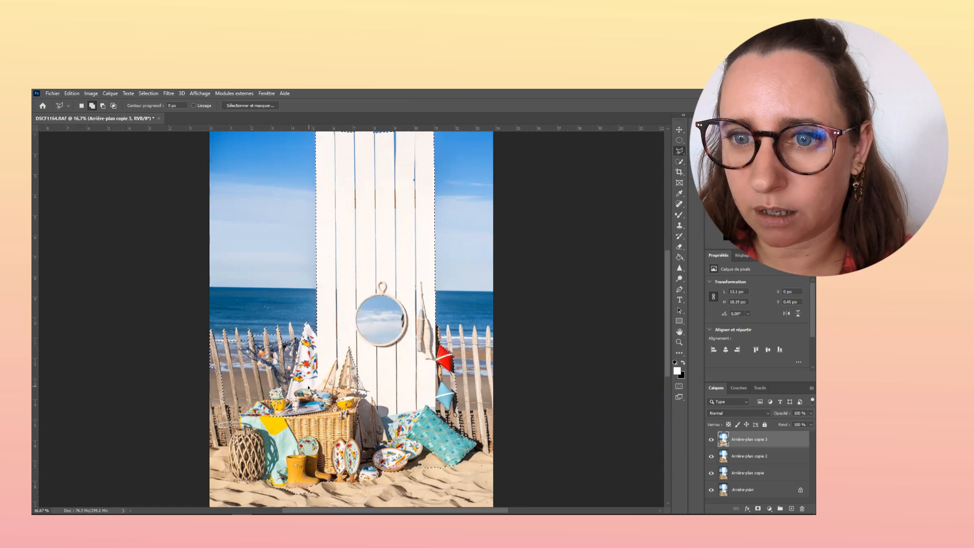
Add the small sailboats, basket and surrounding products to the selection with a Polygonal Lasso outline.
{"action": "left_click", "coordinate": [245, 383]}
{"action": "left_click", "coordinate": [355, 343]}
{"action": "left_click", "coordinate": [386, 387]}
{"action": "left_click", "coordinate": [396, 421]}
{"action": "left_click", "coordinate": [376, 451]}
{"action": "left_click", "coordinate": [304, 450]}
{"action": "left_click", "coordinate": [245, 384]}
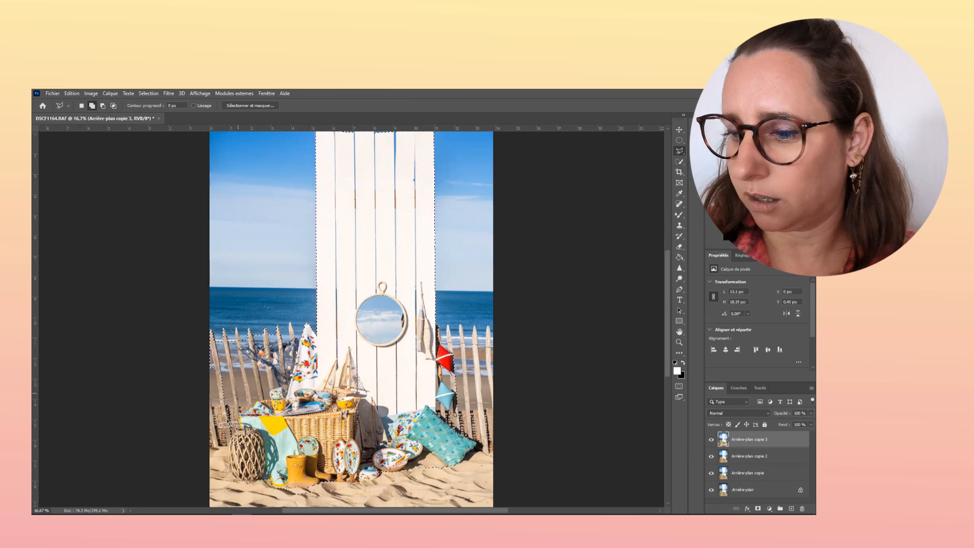
Create a Brightness/Contrast adjustment layer masked to the selected boards and products.
{"action": "key", "text": "ctrl+minus"}
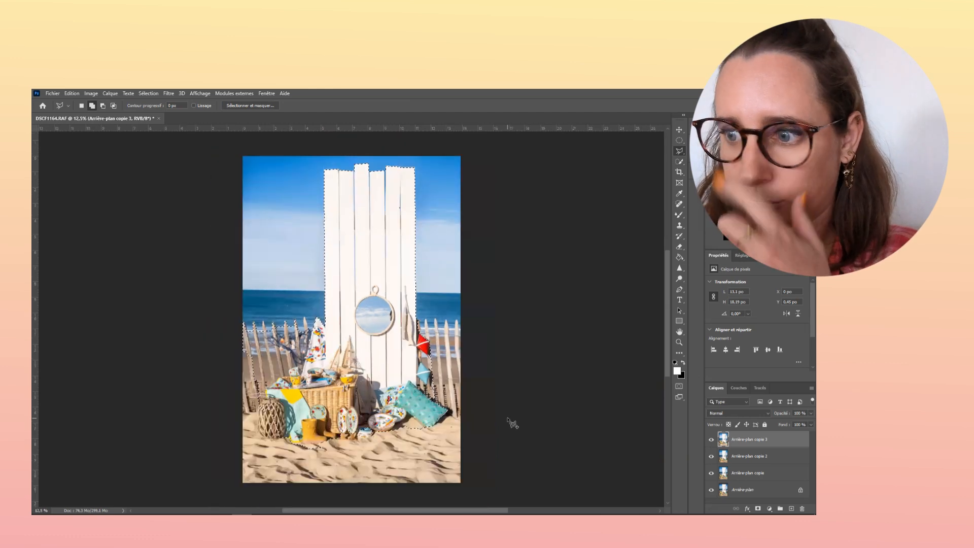
{"action": "left_click", "coordinate": [770, 509]}
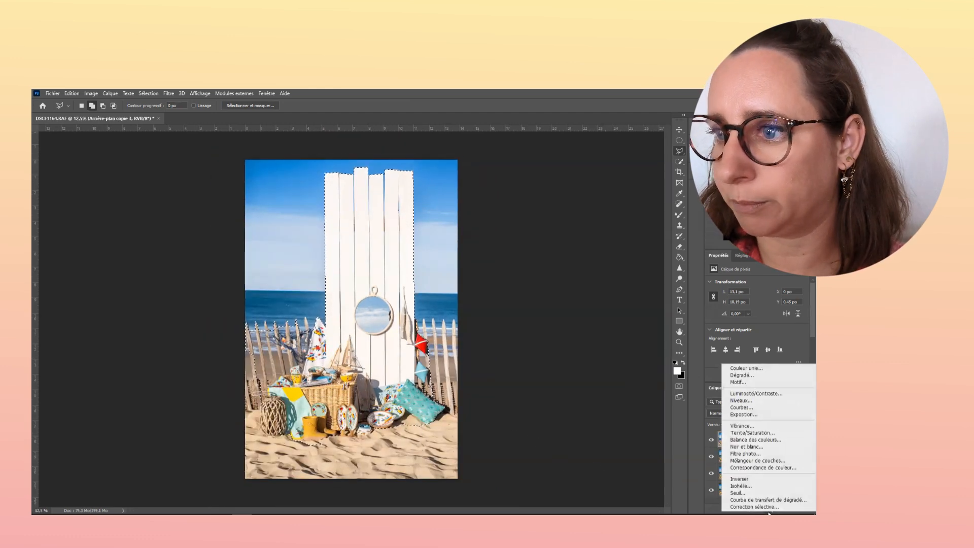
{"action": "left_click", "coordinate": [748, 393]}
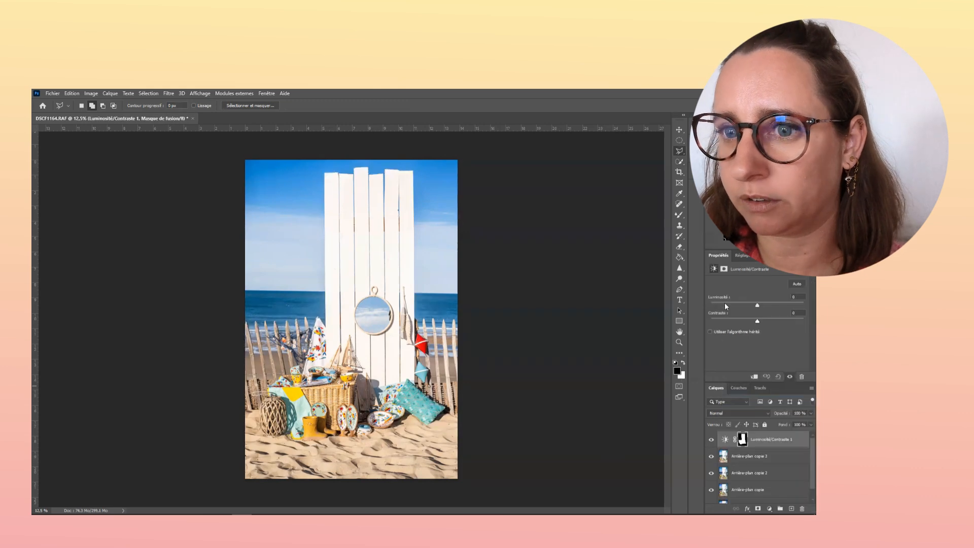
Delete the Brightness/Contrast adjustment layer masked to the boards and products.
{"action": "mouse_move", "coordinate": [757, 302]}
{"action": "left_mouse_down"}
{"action": "mouse_move", "coordinate": [767, 303]}
{"action": "mouse_move", "coordinate": [758, 302]}
{"action": "left_mouse_up"}
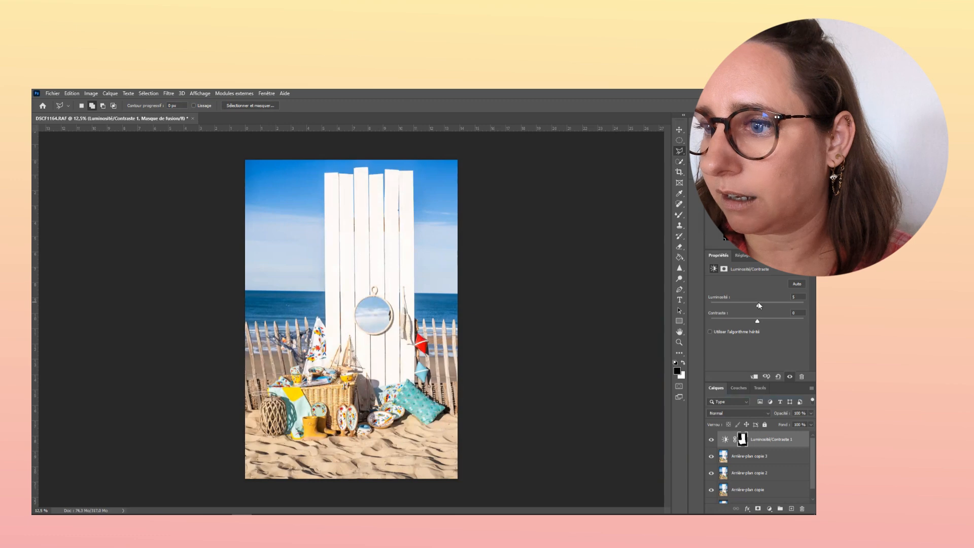
{"action": "right_click", "coordinate": [765, 441]}
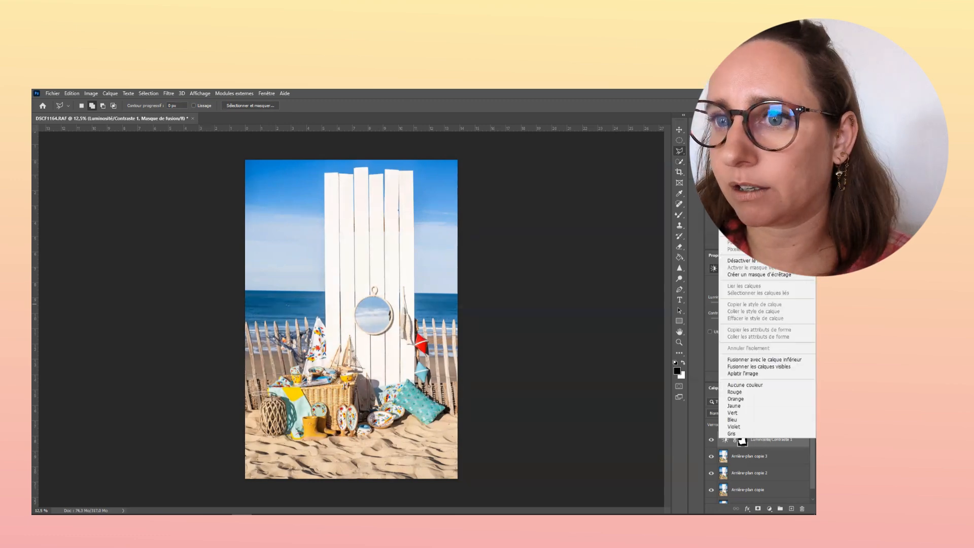
{"action": "left_click", "coordinate": [751, 165]}
{"action": "left_click", "coordinate": [390, 250]}
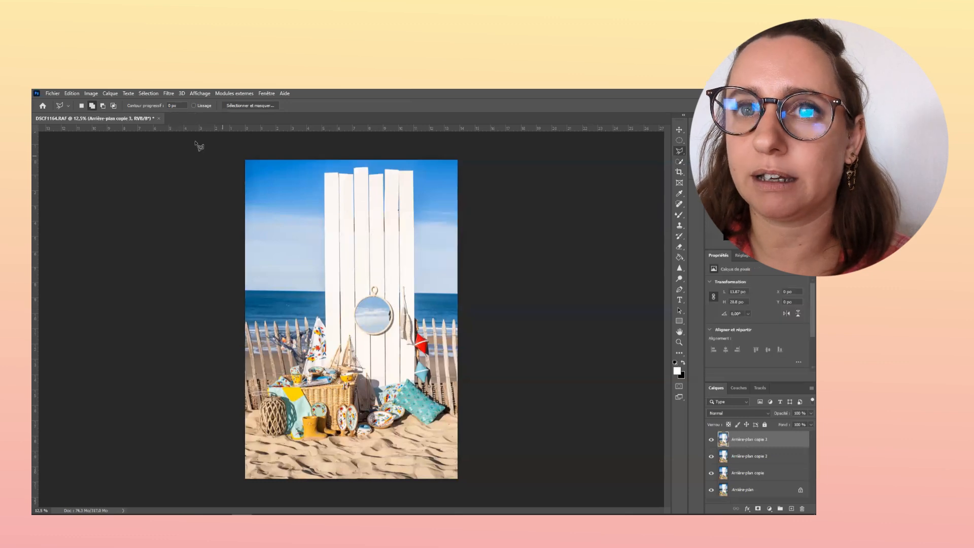
Restore the last selection of the boards and products and invert it to select the surrounding sky, sea and sand.
{"action": "left_click", "coordinate": [142, 93]}
{"action": "left_click", "coordinate": [160, 117]}
{"action": "left_click", "coordinate": [141, 90]}
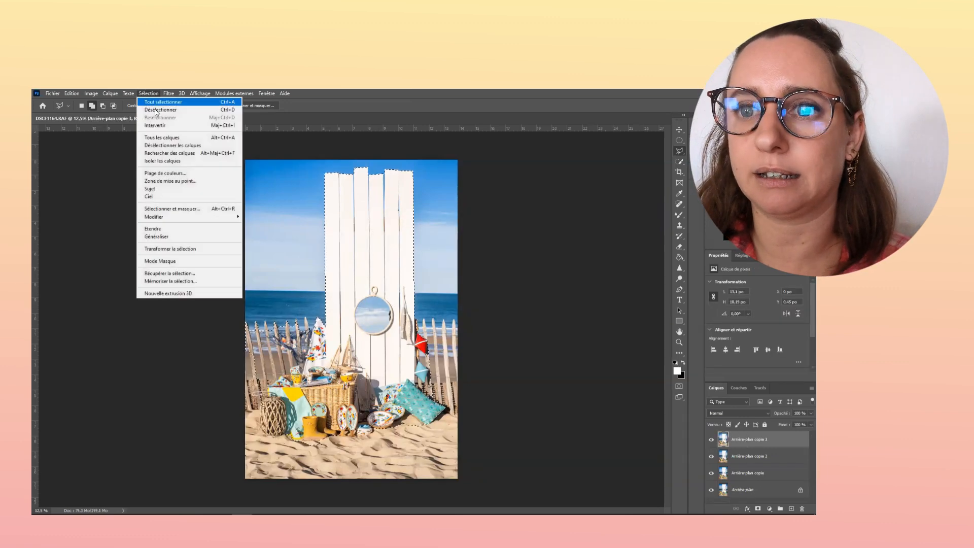
{"action": "left_click", "coordinate": [160, 125]}
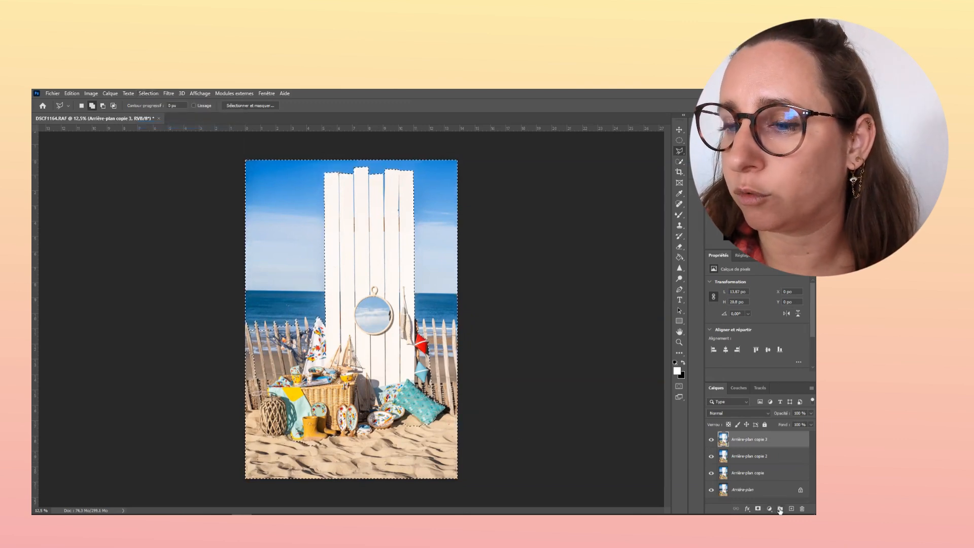
Create a layer group with a Brightness/Contrast adjustment masked to the selected background and set its brightness to 7.
{"action": "left_click", "coordinate": [779, 508]}
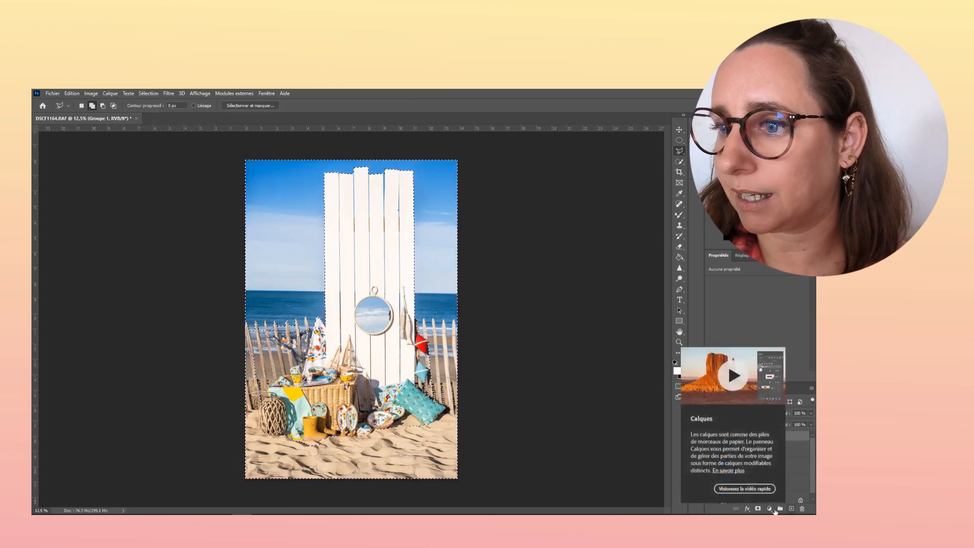
{"action": "left_click", "coordinate": [773, 509]}
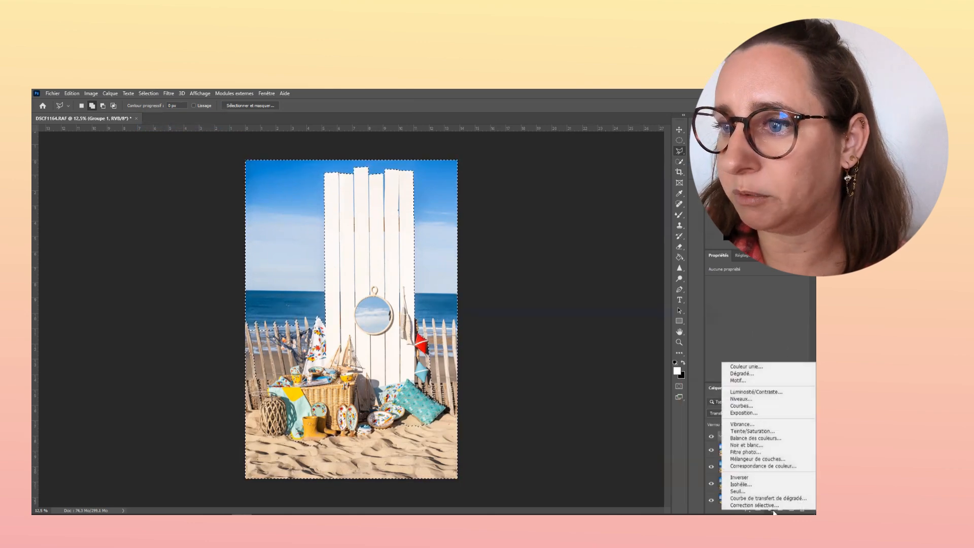
{"action": "left_click", "coordinate": [751, 393]}
{"action": "mouse_move", "coordinate": [760, 304]}
{"action": "left_mouse_down"}
{"action": "mouse_move", "coordinate": [779, 305]}
{"action": "mouse_move", "coordinate": [749, 311]}
{"action": "mouse_move", "coordinate": [759, 316]}
{"action": "left_mouse_up"}
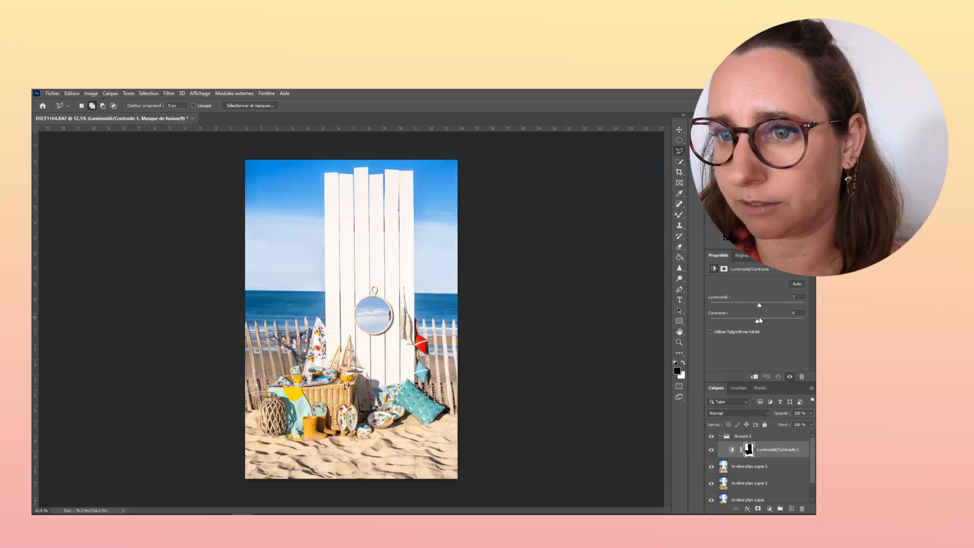
Compare the photo with and without the background brightness adjustment by switching that layer's visibility off and on.
{"action": "left_click", "coordinate": [711, 451]}
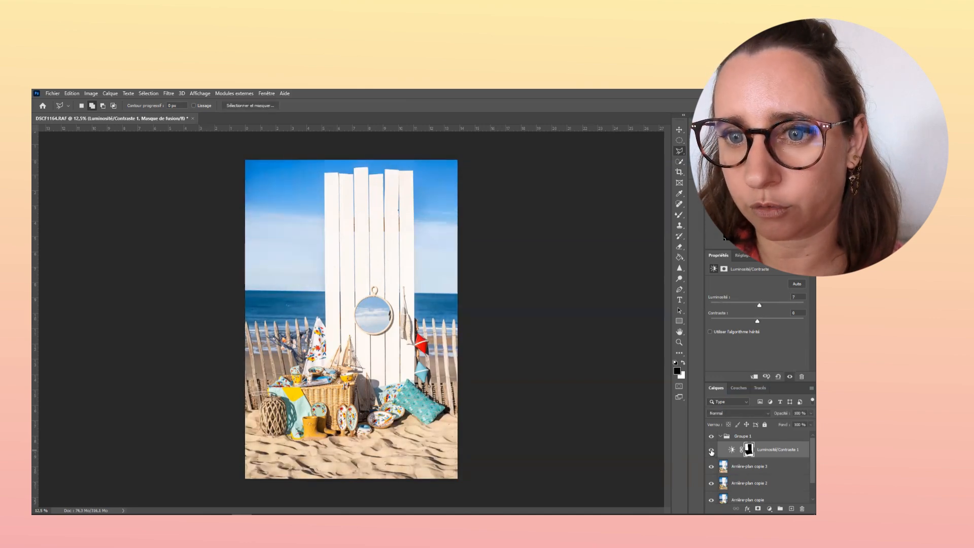
{"action": "left_click", "coordinate": [711, 451]}
{"action": "left_click", "coordinate": [712, 451]}
{"action": "left_click", "coordinate": [711, 451]}
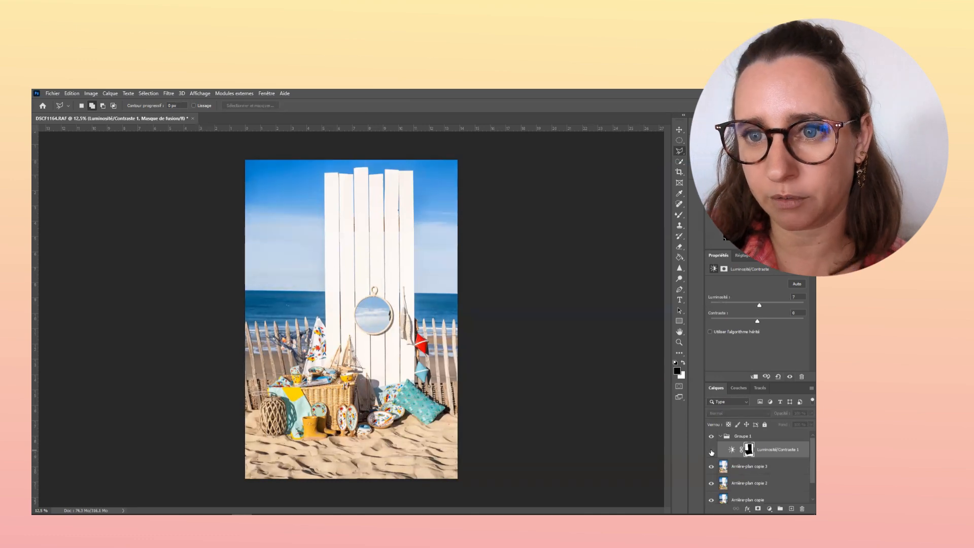
{"action": "left_click", "coordinate": [711, 451]}
{"action": "left_click", "coordinate": [711, 451]}
{"action": "left_click", "coordinate": [711, 451]}
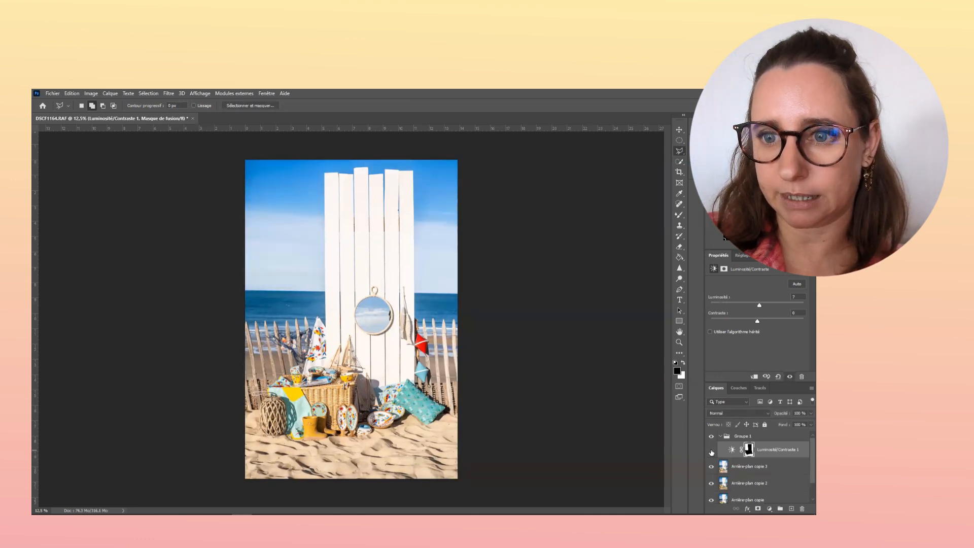
{"action": "left_click", "coordinate": [711, 451]}
{"action": "left_click", "coordinate": [712, 451]}
{"action": "left_click", "coordinate": [711, 451]}
{"action": "left_click", "coordinate": [711, 451]}
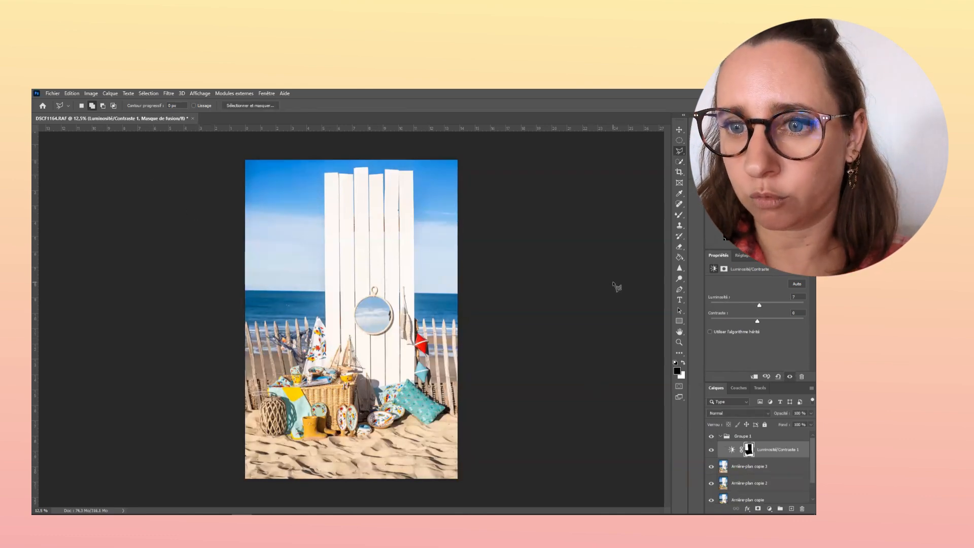
Examine the brightened sky, sea and sand against the boards and products up close.
{"action": "key", "text": "ctrl+plus"}
{"action": "key", "text": "ctrl+plus"}
{"action": "key", "text": "ctrl+plus"}
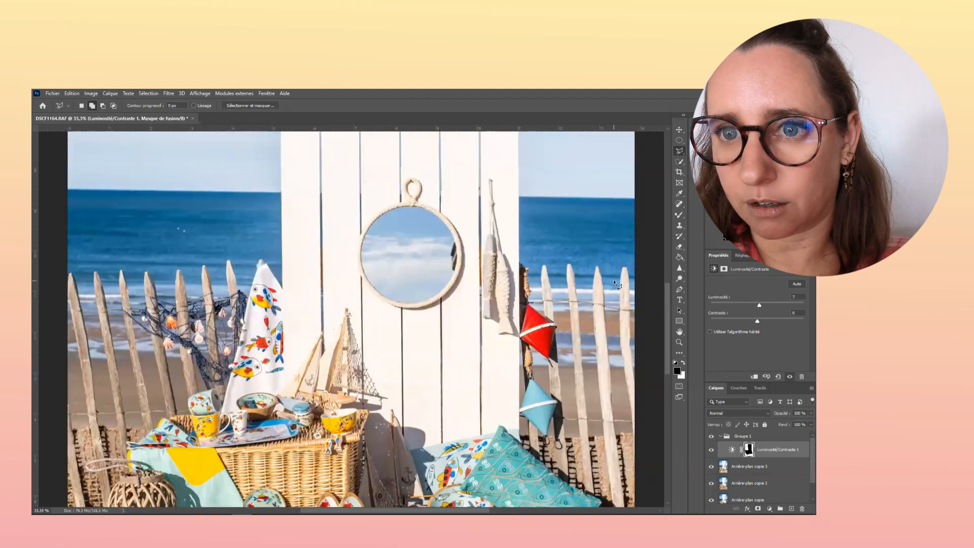
{"action": "scroll", "coordinate": [518, 285], "scroll_direction": "down", "scroll_amount": 3}
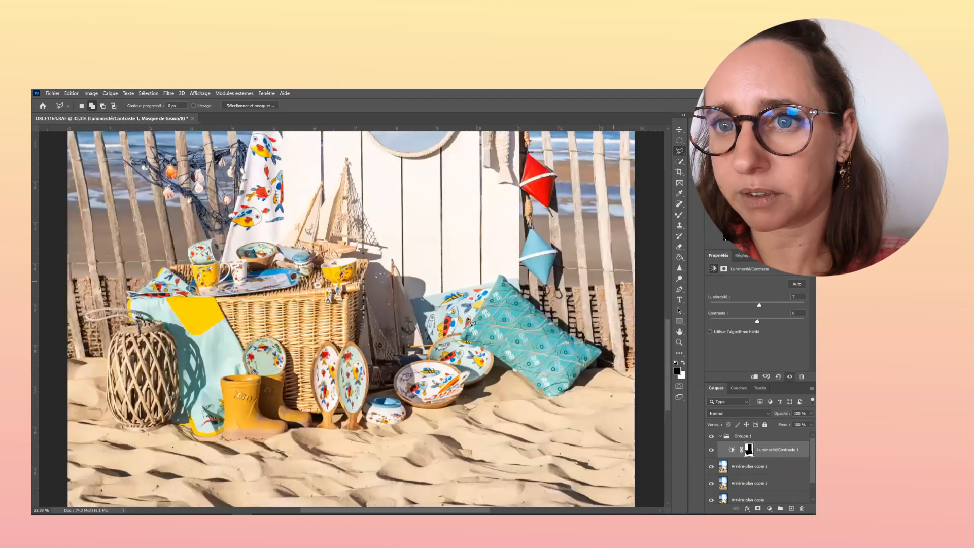
{"action": "scroll", "coordinate": [472, 323], "scroll_direction": "down", "scroll_amount": 1}
{"action": "scroll", "coordinate": [471, 322], "scroll_direction": "up", "scroll_amount": 2}
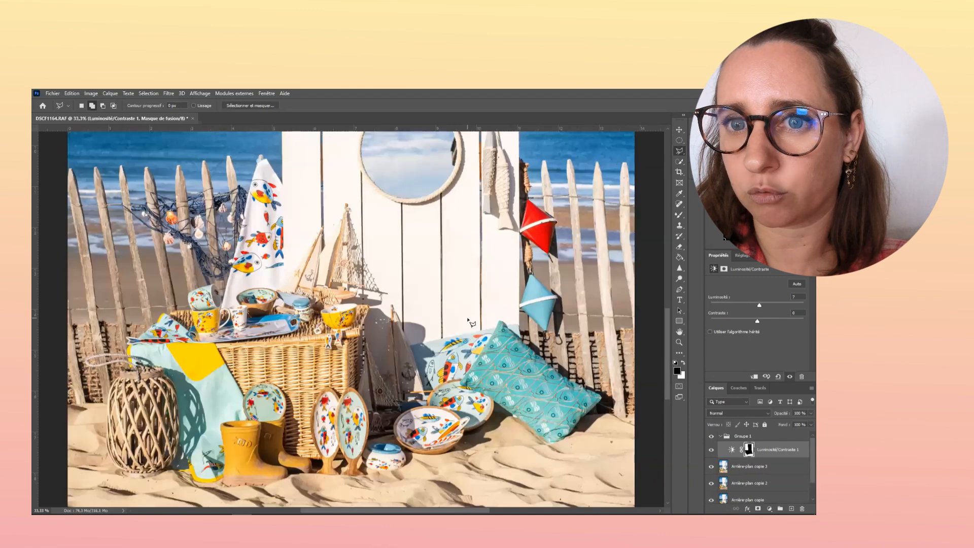
{"action": "scroll", "coordinate": [471, 322], "scroll_direction": "up", "scroll_amount": 3}
{"action": "scroll", "coordinate": [472, 322], "scroll_direction": "up", "scroll_amount": 3}
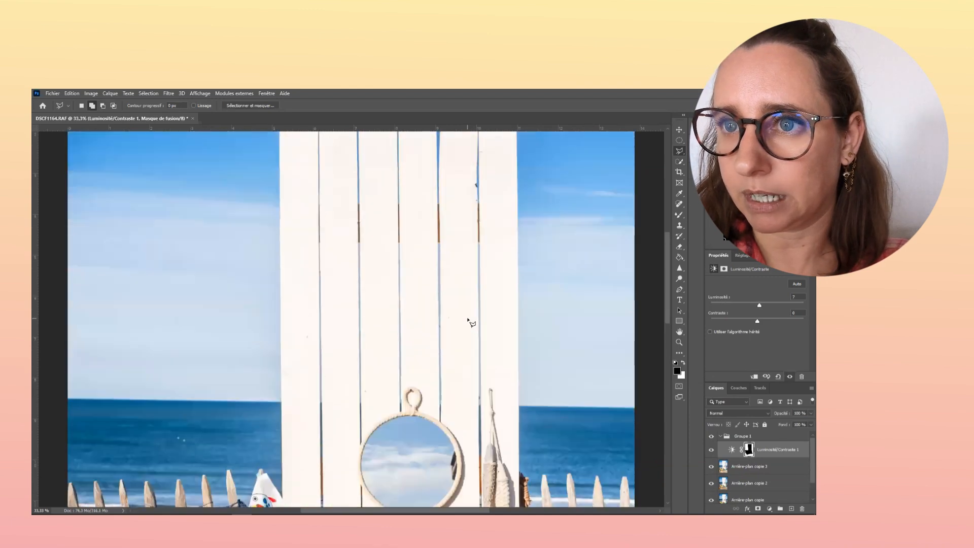
{"action": "scroll", "coordinate": [468, 320], "scroll_direction": "down", "scroll_amount": 6}
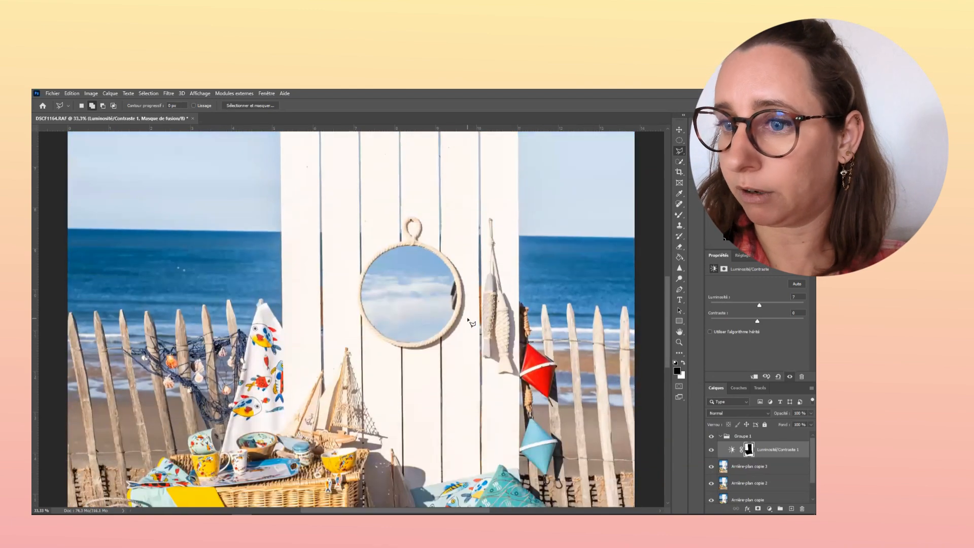
{"action": "scroll", "coordinate": [467, 322], "scroll_direction": "down", "scroll_amount": 2}
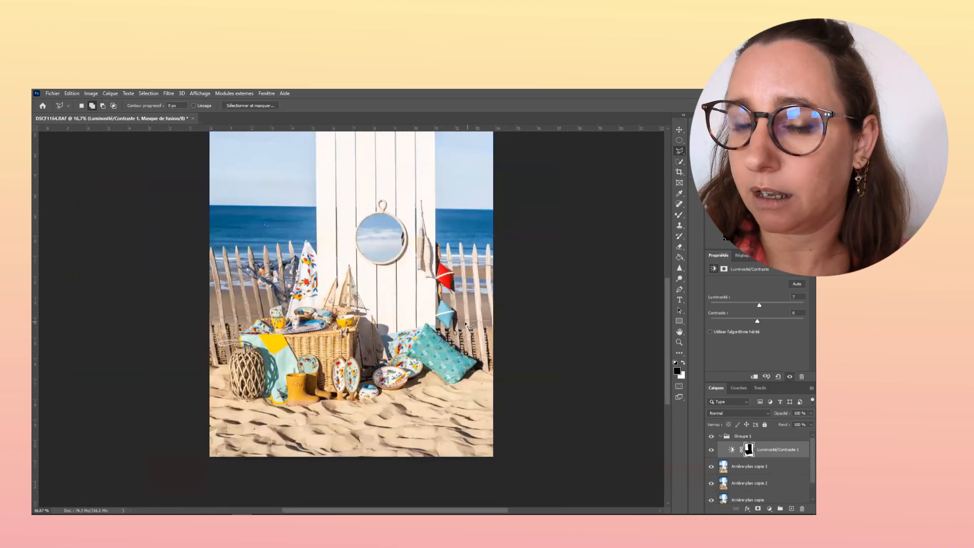
{"action": "scroll", "coordinate": [468, 326], "scroll_direction": "down", "scroll_amount": 1}
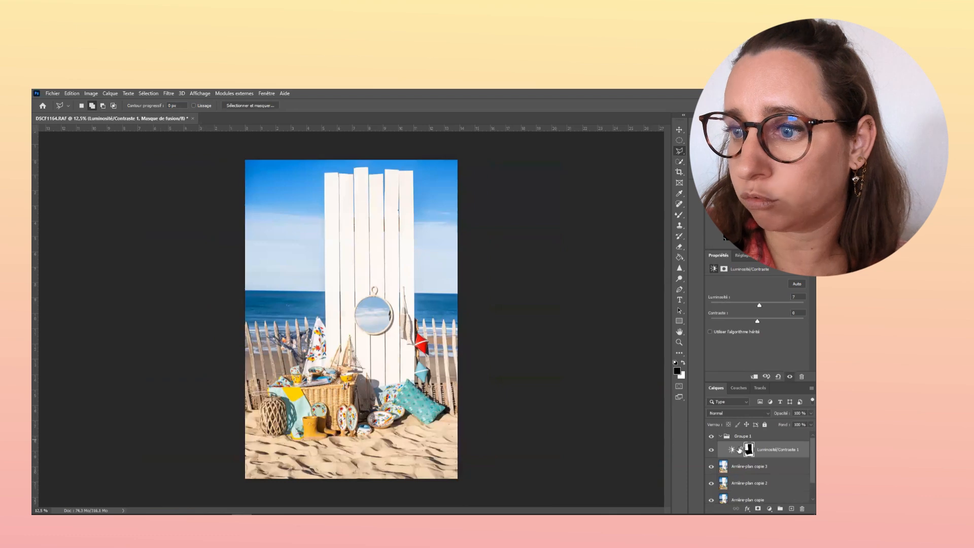
Merge the adjustment group and all the photo copies into the single background layer and clear the selection.
{"action": "left_click", "coordinate": [722, 435]}
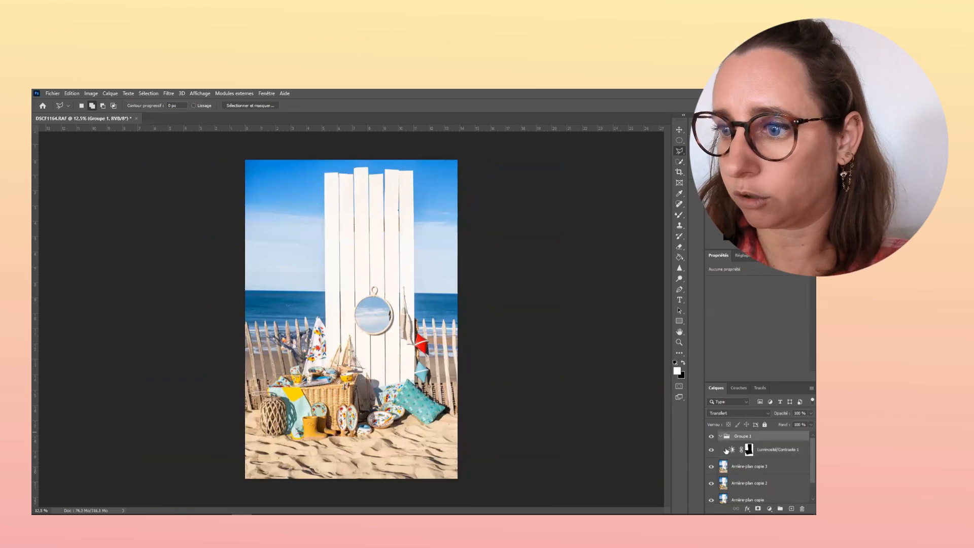
{"action": "scroll", "coordinate": [737, 455], "scroll_direction": "down", "scroll_amount": 1}
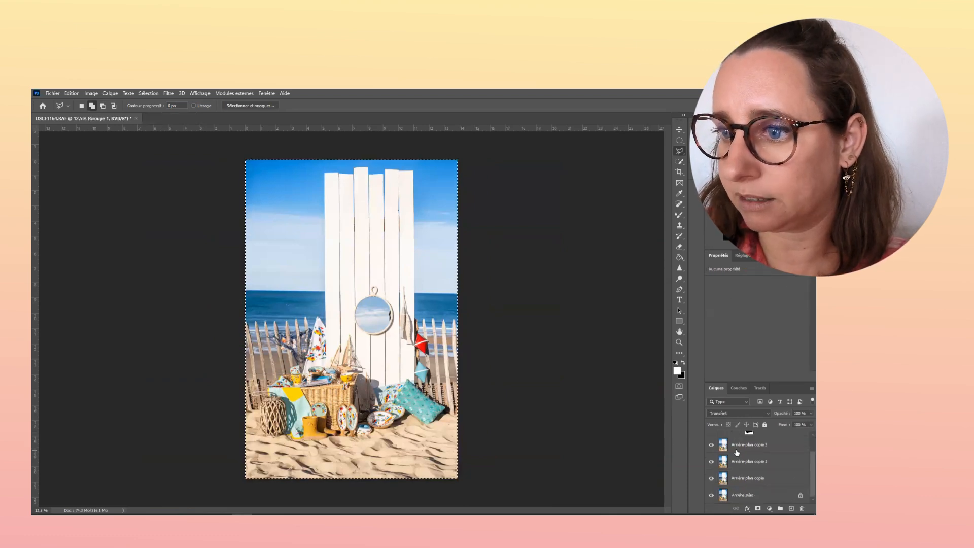
{"action": "left_click", "coordinate": [755, 480], "text": "shift"}
{"action": "scroll", "coordinate": [761, 468], "scroll_direction": "up", "scroll_amount": 2}
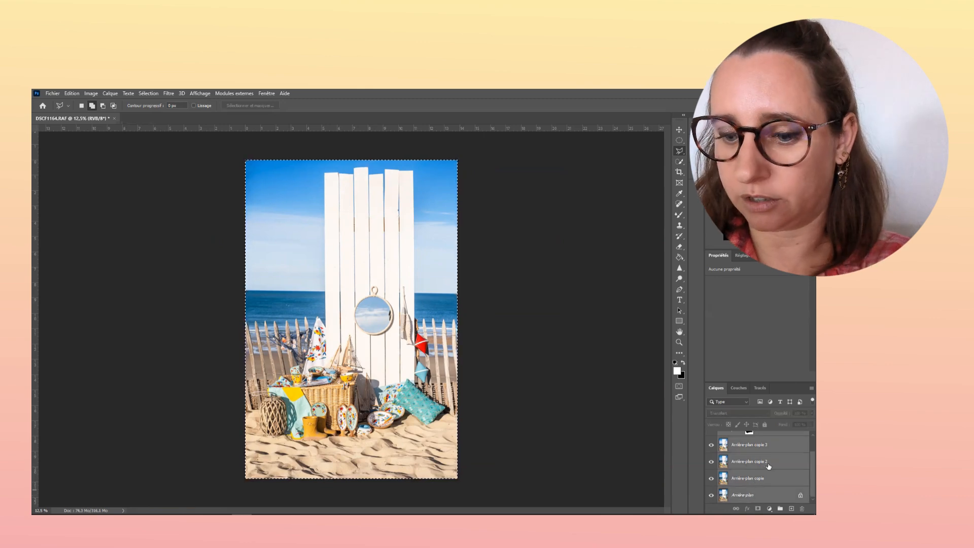
{"action": "key", "text": "Delete"}
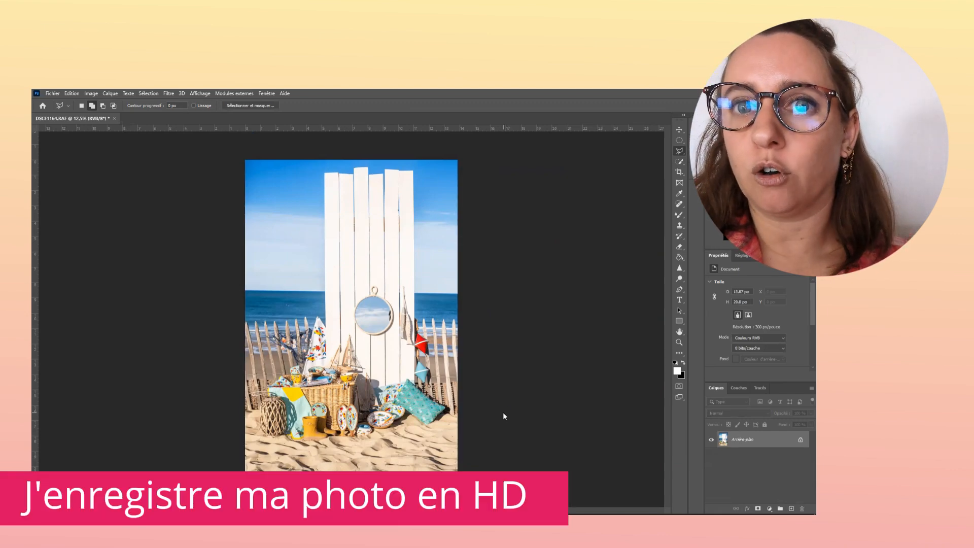
Save the photo as the JPEG DSCF1164.jpg in the Photos retouchées folder.
{"action": "key", "text": "ctrl+shift+s"}
{"action": "double_click", "coordinate": [127, 158]}
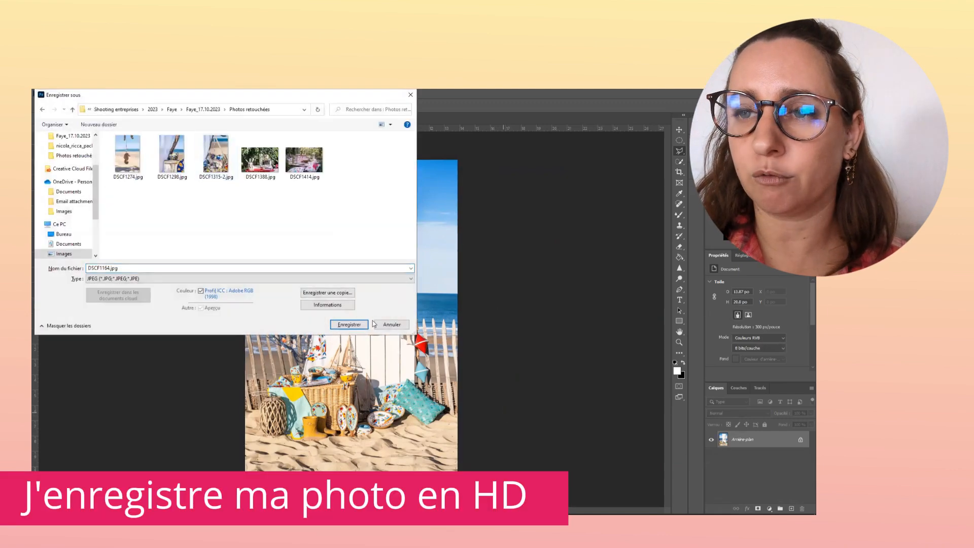
{"action": "left_click", "coordinate": [349, 324]}
{"action": "left_click", "coordinate": [475, 213]}
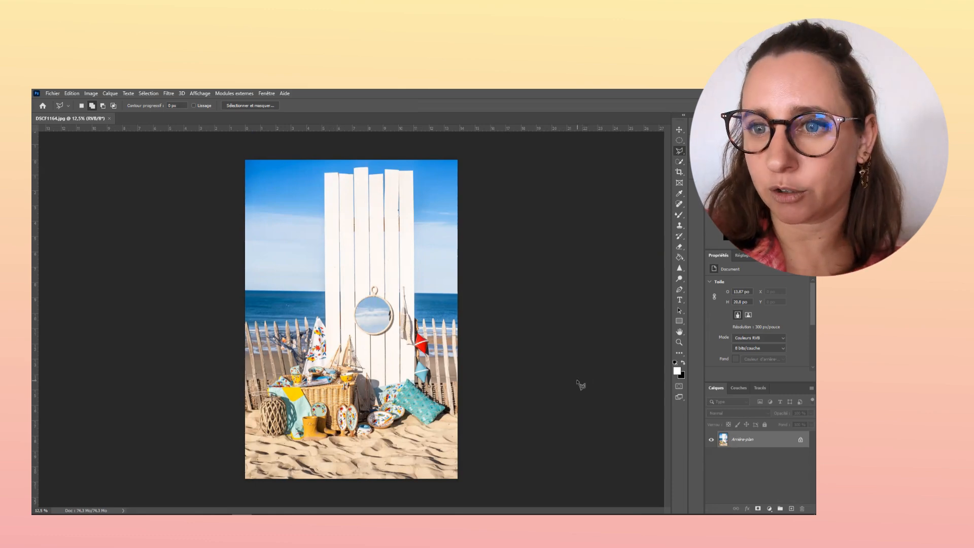
Examine the mirror's reflection and the surrounding boards at 50% zoom.
{"action": "key", "text": "ctrl+plus"}
{"action": "key", "text": "ctrl+plus"}
{"action": "key", "text": "ctrl+plus"}
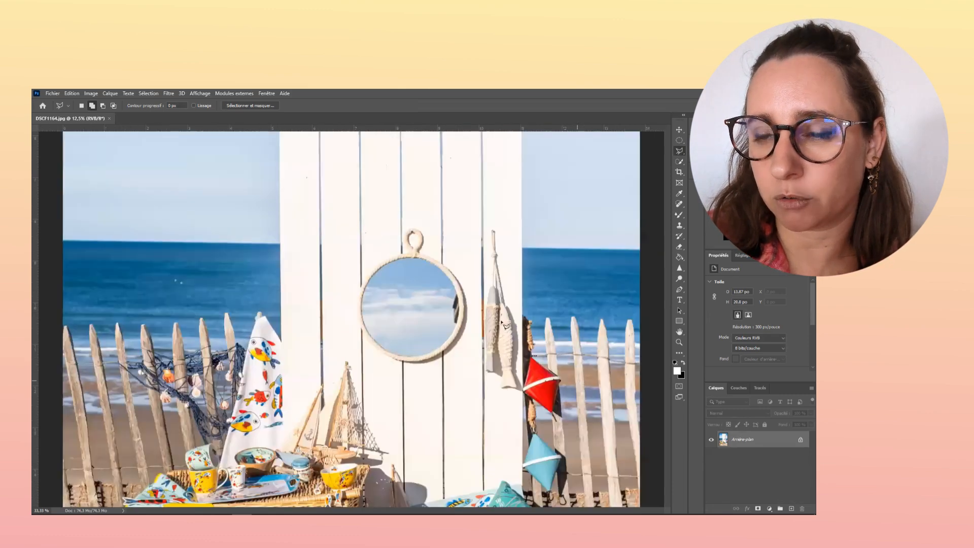
{"action": "key", "text": "ctrl+plus"}
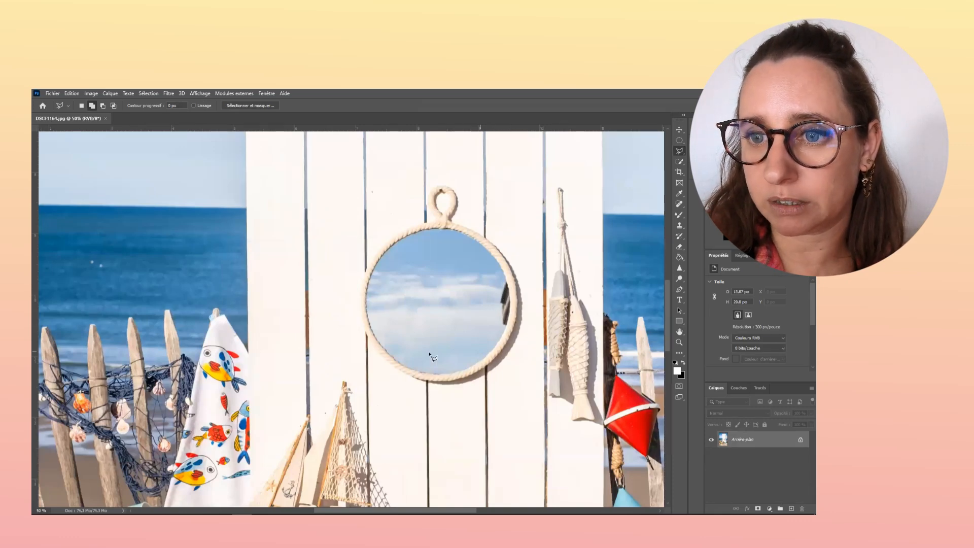
{"action": "scroll", "coordinate": [444, 338], "scroll_direction": "down", "scroll_amount": 2}
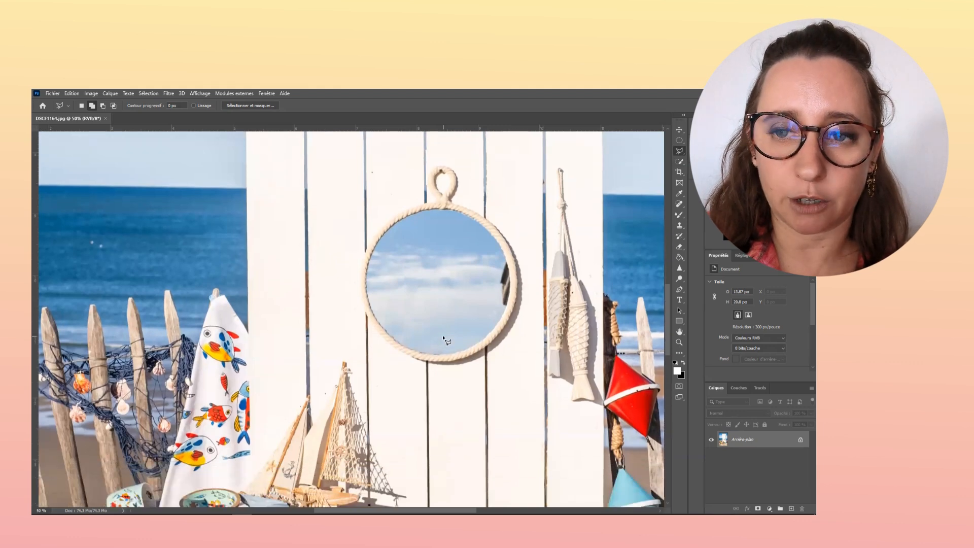
{"action": "scroll", "coordinate": [445, 339], "scroll_direction": "down", "scroll_amount": 1}
{"action": "scroll", "coordinate": [442, 342], "scroll_direction": "up", "scroll_amount": 3}
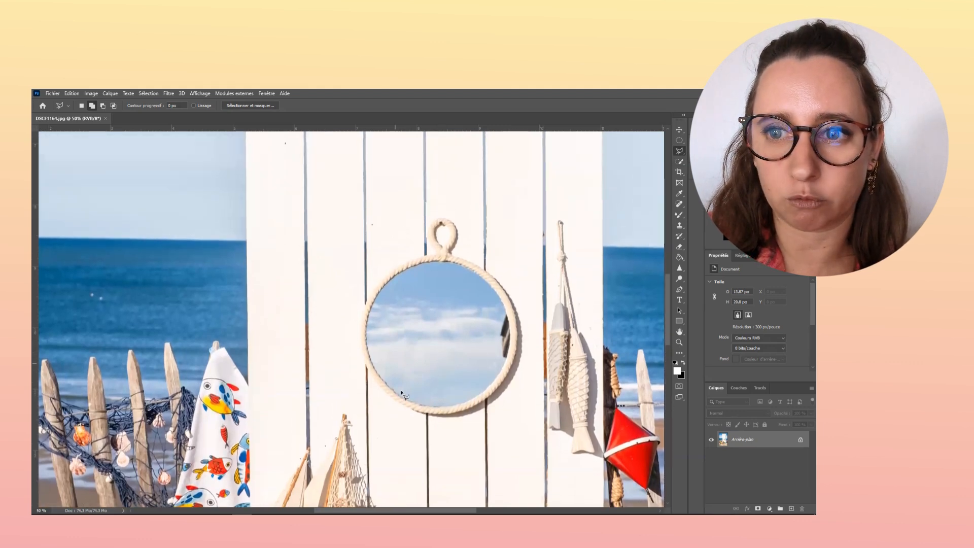